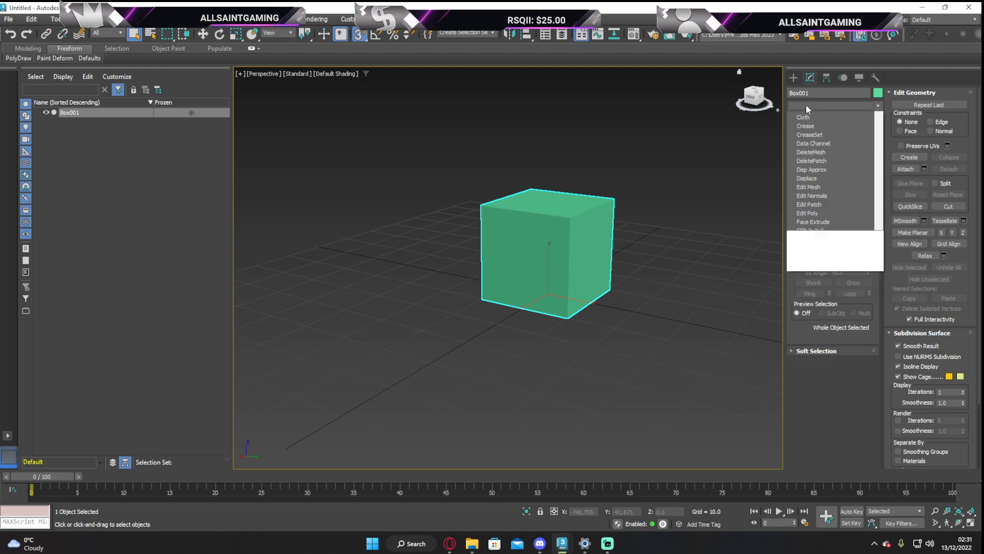
pyautogui.click(772, 110)
pyautogui.keyDown('alt'); pyautogui.moveTo(593, 279); pyautogui.dragTo(536, 285, button='middle'); pyautogui.keyUp('alt')
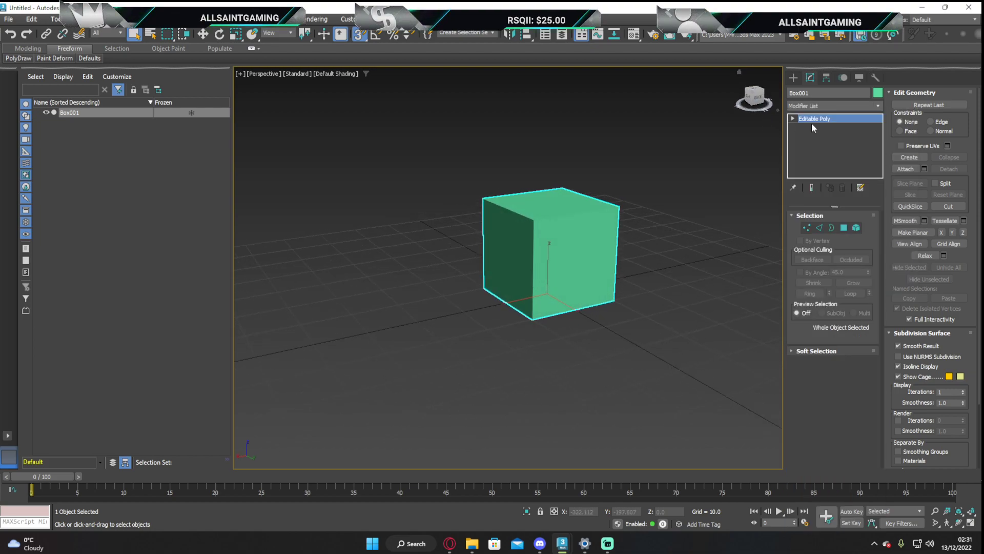
pyautogui.moveTo(563, 256); pyautogui.dragTo(567, 274, button='middle')
pyautogui.moveTo(754, 98)
pyautogui.mouseDown()
pyautogui.moveTo(705, 78)
pyautogui.moveTo(753, 84)
pyautogui.moveTo(731, 77)
pyautogui.moveTo(759, 109)
pyautogui.moveTo(731, 98)
pyautogui.mouseUp()
pyautogui.moveTo(517, 271); pyautogui.dragTo(581, 255, button='middle')
pyautogui.moveTo(751, 102)
pyautogui.mouseDown()
pyautogui.moveTo(765, 107)
pyautogui.moveTo(753, 103)
pyautogui.mouseUp()
pyautogui.moveTo(710, 217); pyautogui.dragTo(621, 262, button='middle')
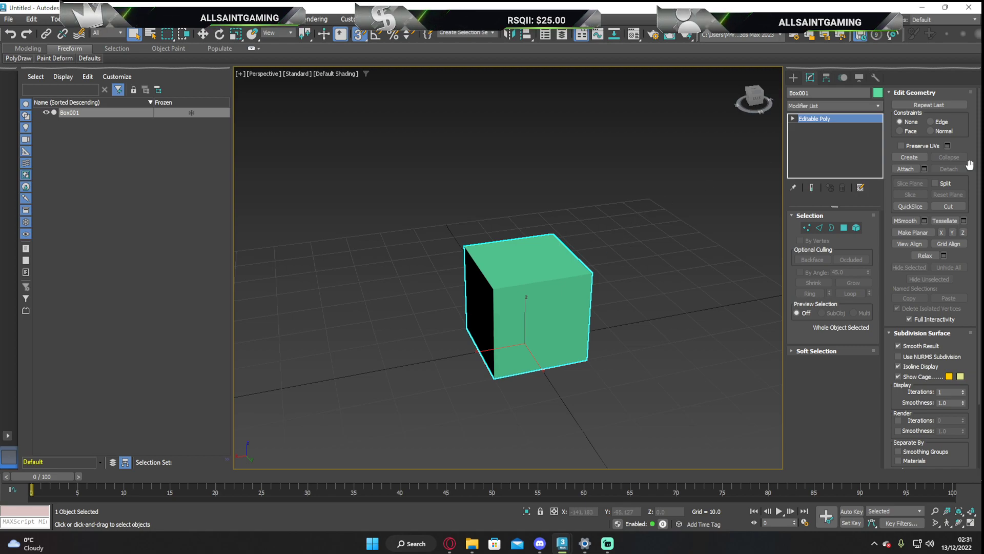
pyautogui.click(810, 108)
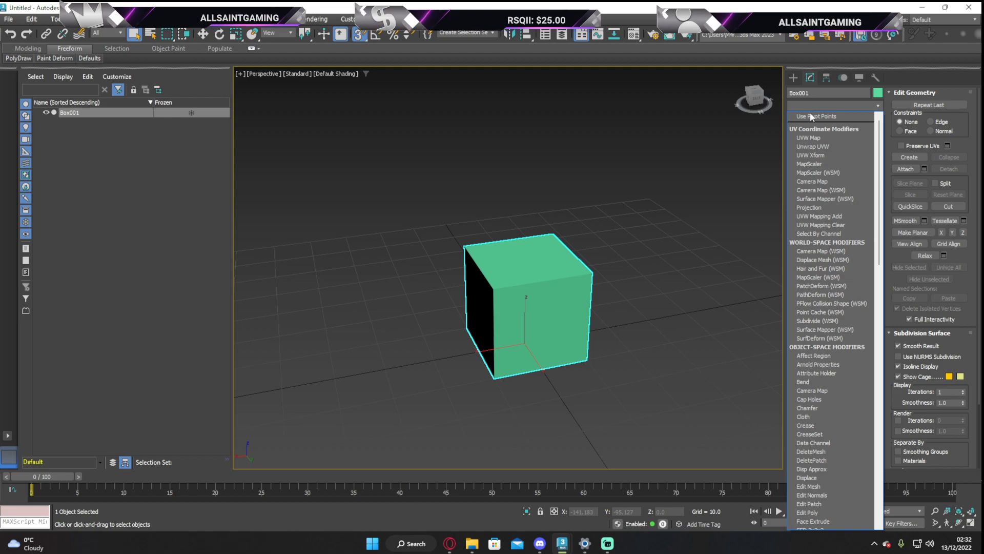
pyautogui.click(756, 103)
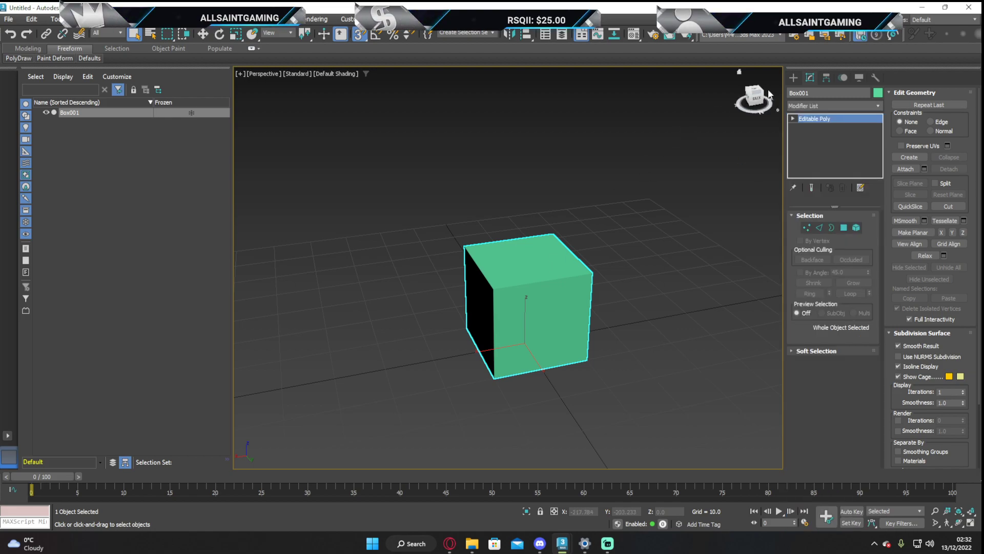
pyautogui.moveTo(757, 101)
pyautogui.mouseDown()
pyautogui.moveTo(764, 96)
pyautogui.moveTo(768, 111)
pyautogui.mouseUp()
pyautogui.moveTo(605, 244); pyautogui.dragTo(646, 208, button='middle')
pyautogui.scroll(5, 579, 241)
pyautogui.scroll(-3, 576, 236)
pyautogui.moveTo(576, 235); pyautogui.dragTo(534, 239, button='middle')
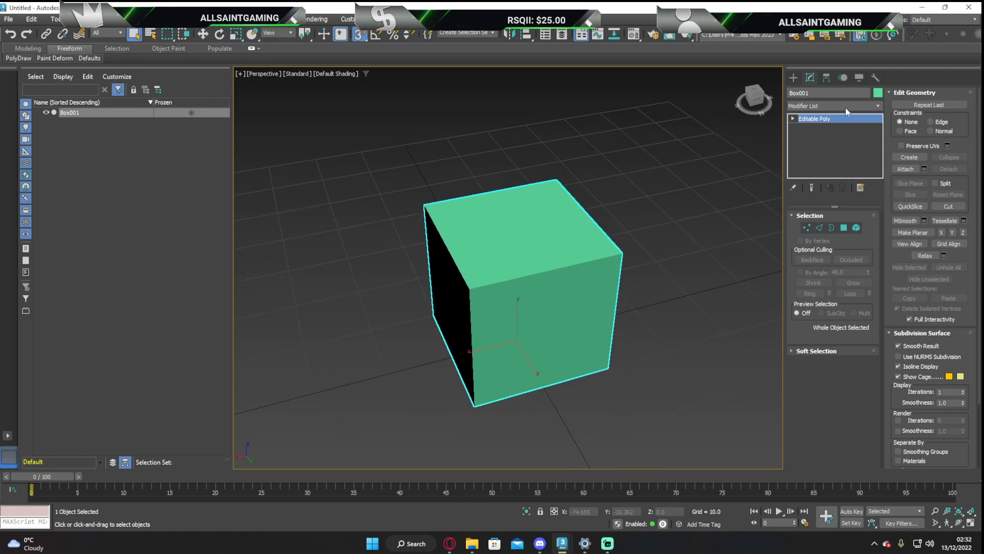
# - Add an Unwrap UVW modifier to the box and open its UV layout for editing
pyautogui.click(814, 103)
pyautogui.click(816, 146)
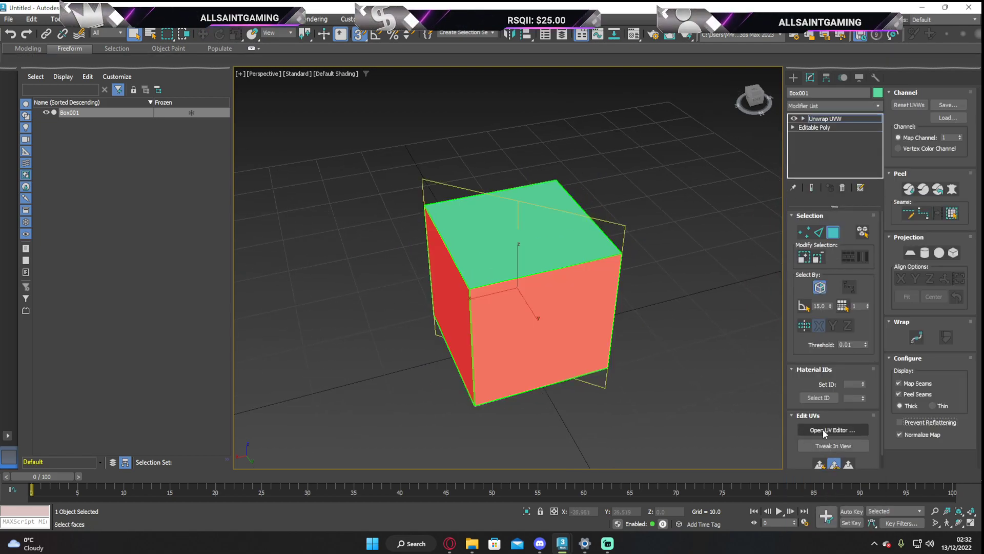
pyautogui.click(840, 432)
pyautogui.moveTo(603, 321); pyautogui.dragTo(567, 248, button='middle')
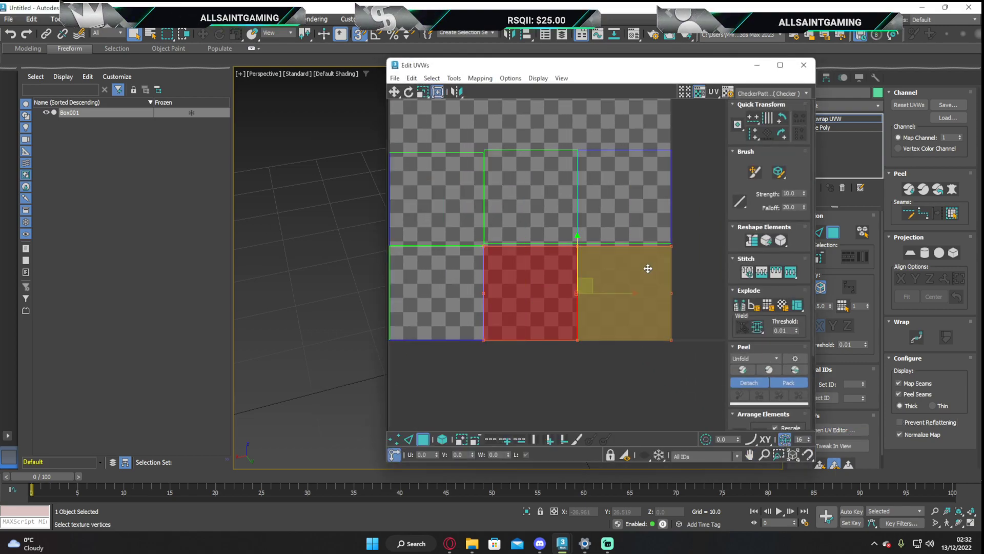
# - Apply Flatten Mapping to the box's UVs, keeping the 45.0 polygon angle threshold and 0.001 spacing
pyautogui.click(477, 78)
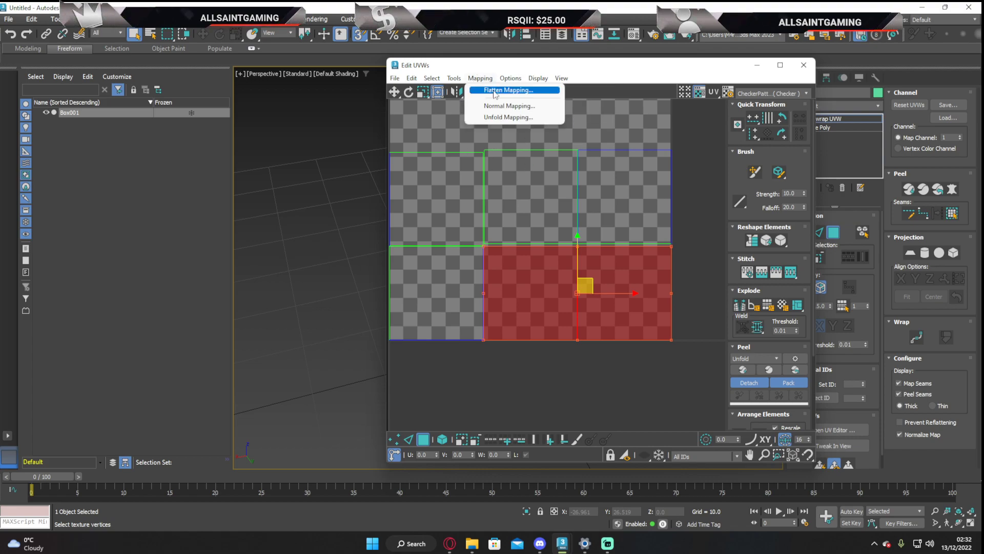
pyautogui.click(495, 91)
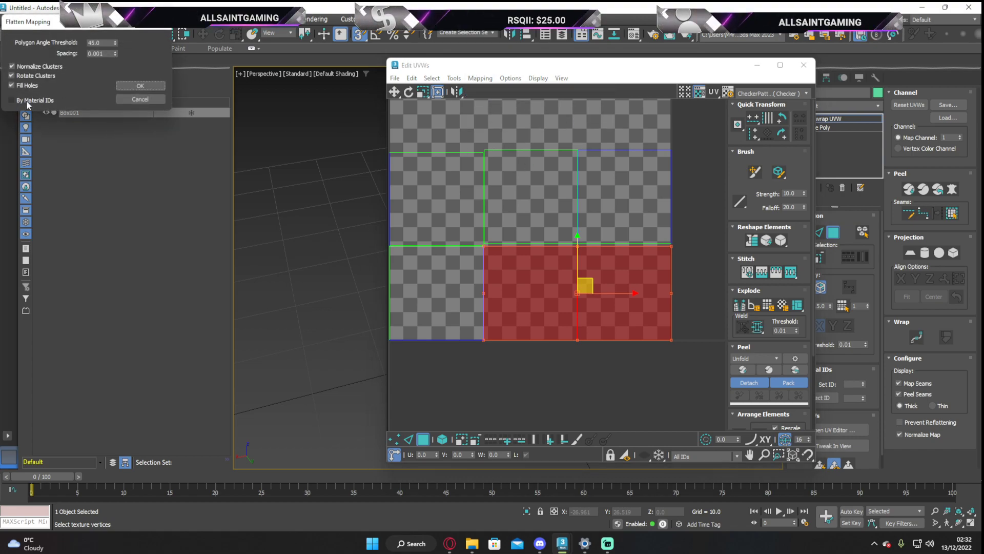
pyautogui.moveTo(67, 25); pyautogui.dragTo(473, 178)
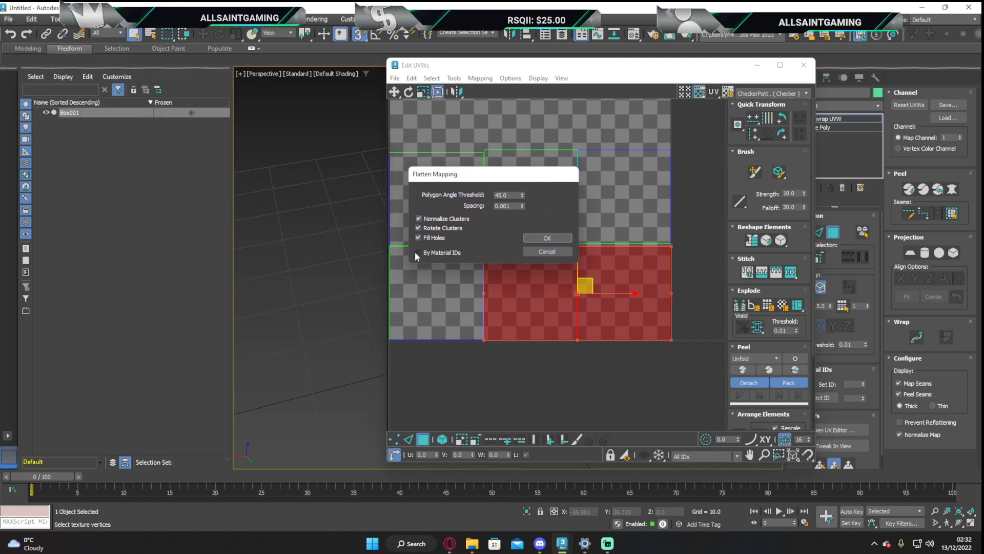
pyautogui.click(538, 239)
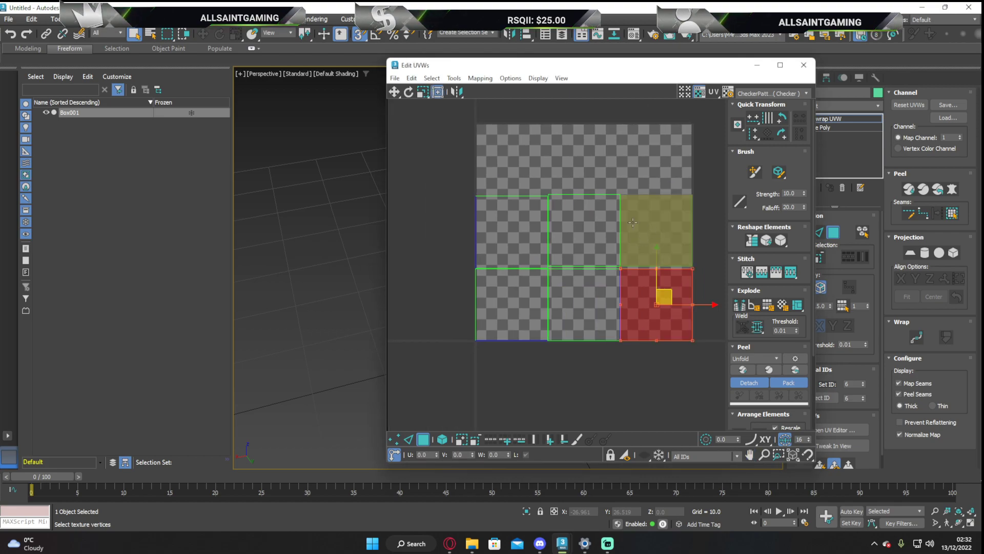
pyautogui.moveTo(590, 238); pyautogui.dragTo(516, 170)
pyautogui.moveTo(675, 234); pyautogui.dragTo(666, 162)
pyautogui.moveTo(607, 235)
pyautogui.mouseDown()
pyautogui.moveTo(667, 253)
pyautogui.moveTo(617, 226)
pyautogui.mouseUp()
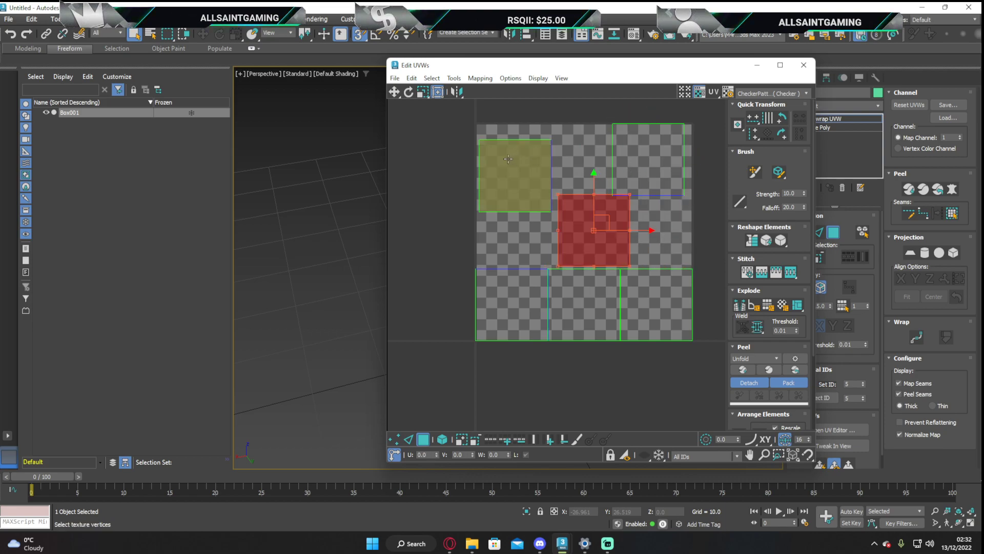
pyautogui.hotkey('ctrl', 'z')
pyautogui.hotkey('ctrl', 'z')
pyautogui.hotkey('ctrl', 'z')
pyautogui.hotkey('ctrl', 'z')
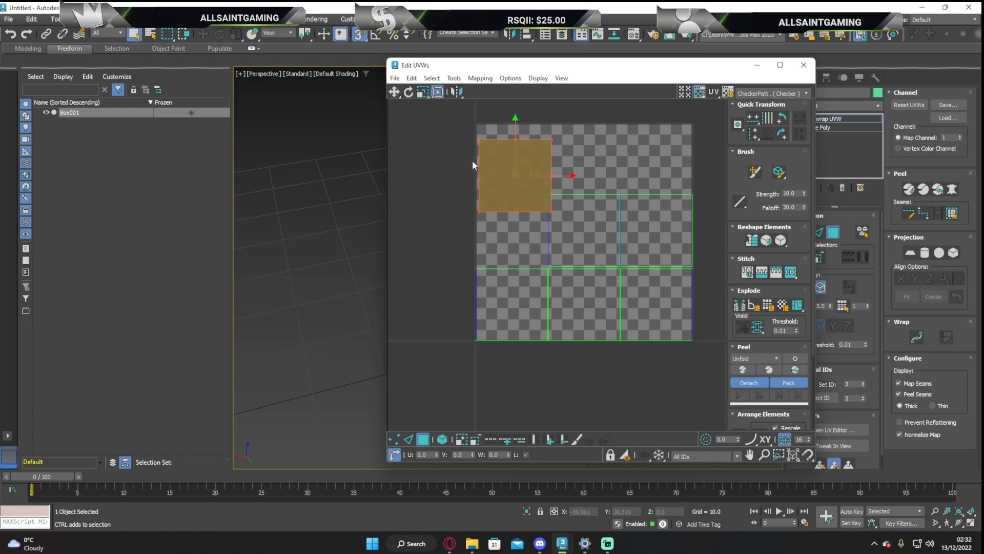
pyautogui.click(486, 164)
# - Examine the flattened UV layout at full size, inspecting the gaps between neighbouring faces
pyautogui.scroll(4, 558, 180)
pyautogui.scroll(-2, 521, 182)
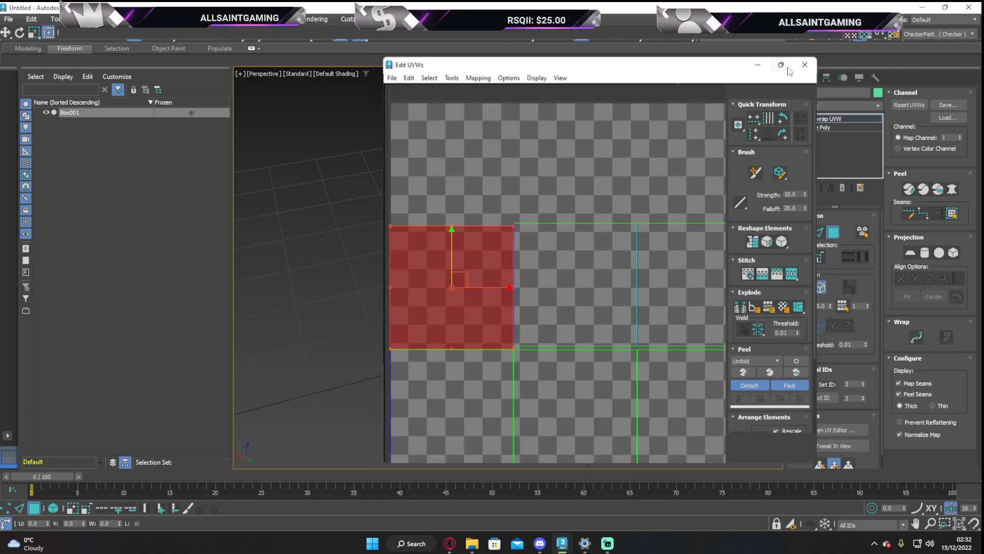
pyautogui.click(780, 64)
pyautogui.scroll(-2, 550, 237)
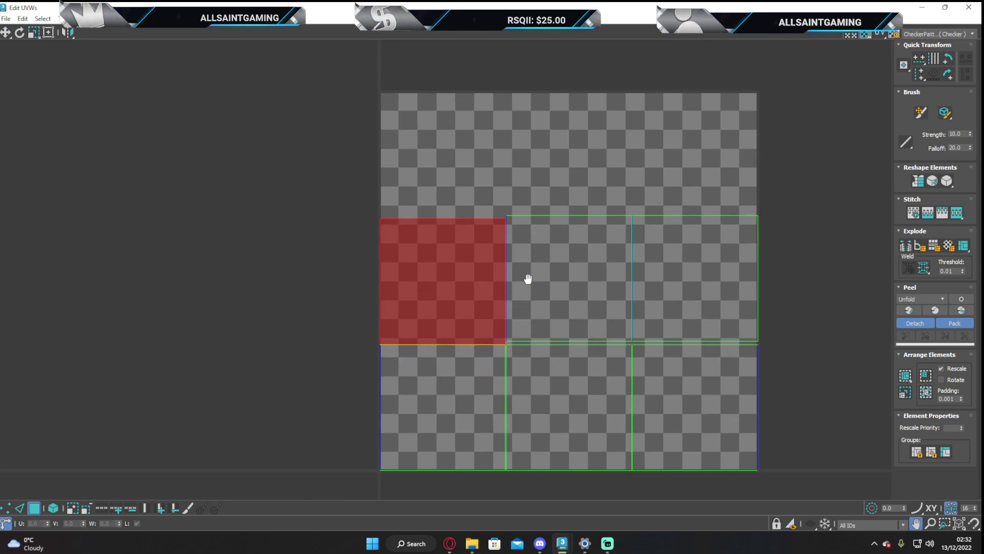
pyautogui.scroll(4, 519, 339)
pyautogui.scroll(2, 509, 354)
pyautogui.moveTo(509, 354); pyautogui.dragTo(509, 357, button='middle')
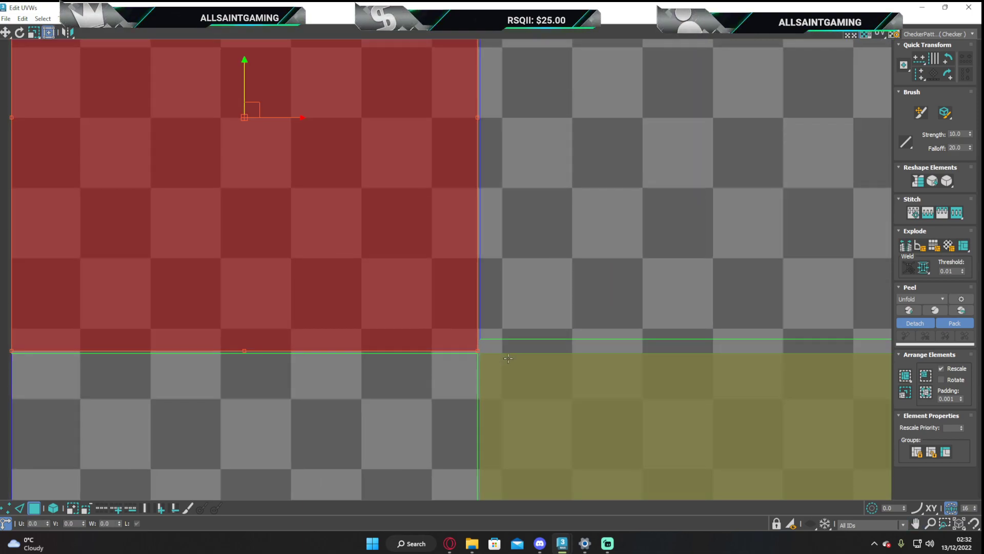
pyautogui.moveTo(491, 236); pyautogui.dragTo(455, 361, button='middle')
pyautogui.moveTo(477, 165); pyautogui.dragTo(462, 324, button='middle')
pyautogui.moveTo(417, 145); pyautogui.dragTo(467, 230, button='middle')
pyautogui.moveTo(176, 320)
pyautogui.mouseDown(button='middle')
pyautogui.moveTo(315, 237)
pyautogui.moveTo(351, 236)
pyautogui.mouseUp(button='middle')
pyautogui.moveTo(667, 280); pyautogui.dragTo(398, 267, button='middle')
pyautogui.scroll(-3, 508, 265)
pyautogui.moveTo(563, 295); pyautogui.dragTo(444, 309, button='middle')
pyautogui.scroll(4, 553, 248)
pyautogui.scroll(3, 547, 220)
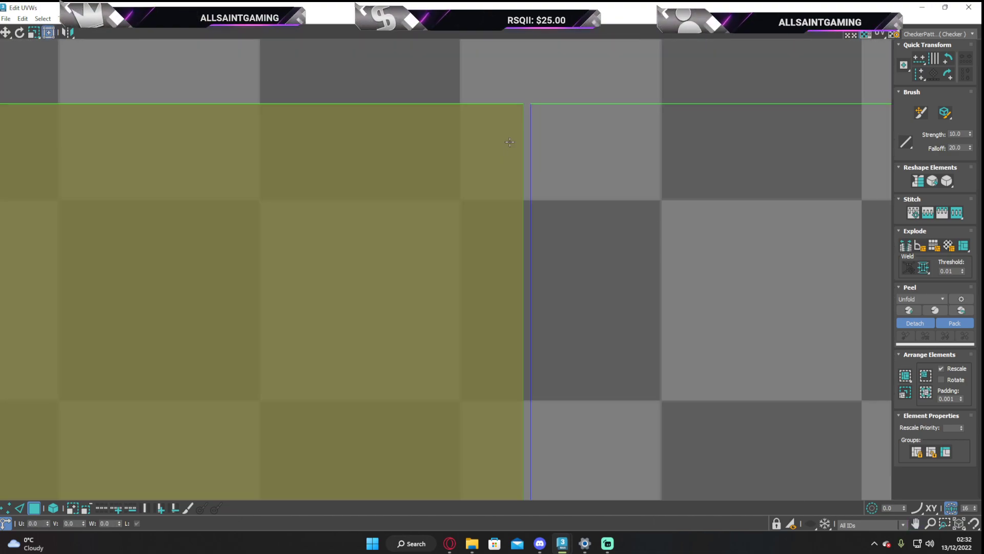
pyautogui.scroll(-7, 534, 167)
pyautogui.moveTo(543, 187); pyautogui.dragTo(519, 108, button='middle')
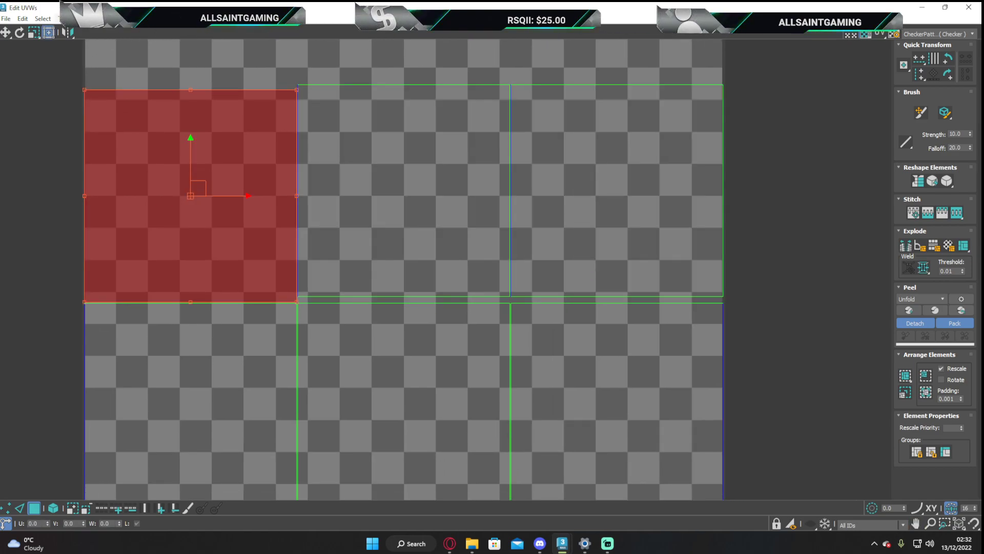
# - Render the UV template of the box at 1024 x 1024 with visible and seam edges included
pyautogui.moveTo(132, 6); pyautogui.dragTo(478, 118)
pyautogui.click(405, 133)
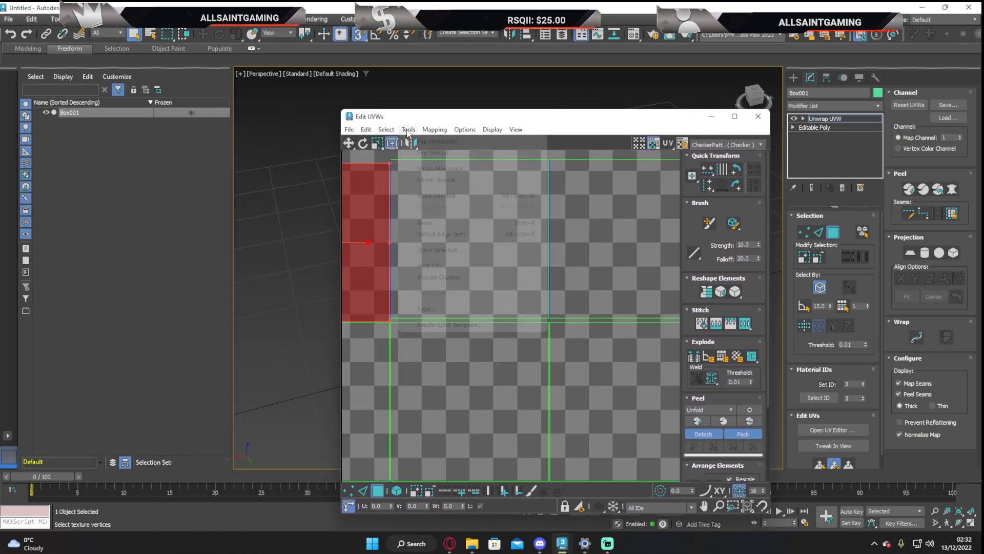
pyautogui.click(429, 326)
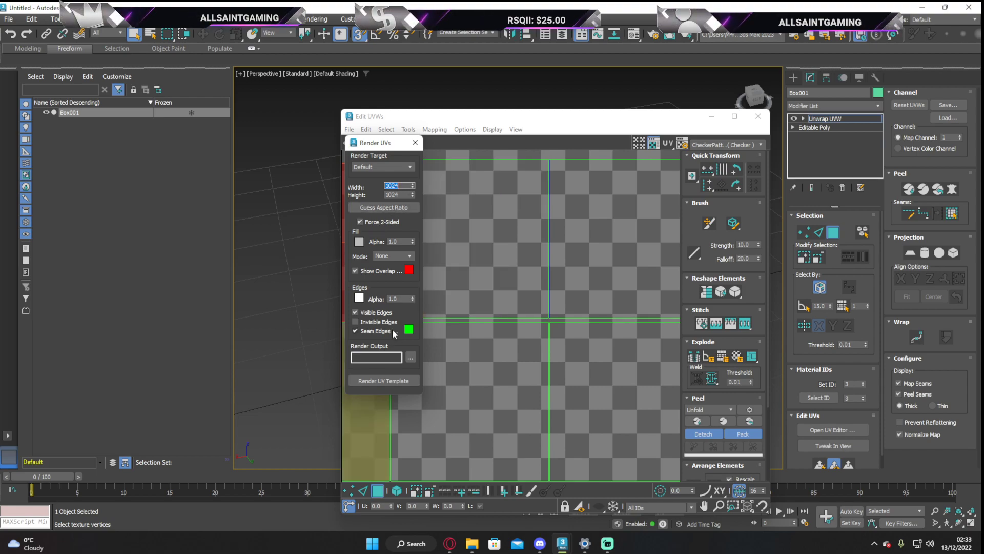
pyautogui.click(357, 330)
pyautogui.click(357, 329)
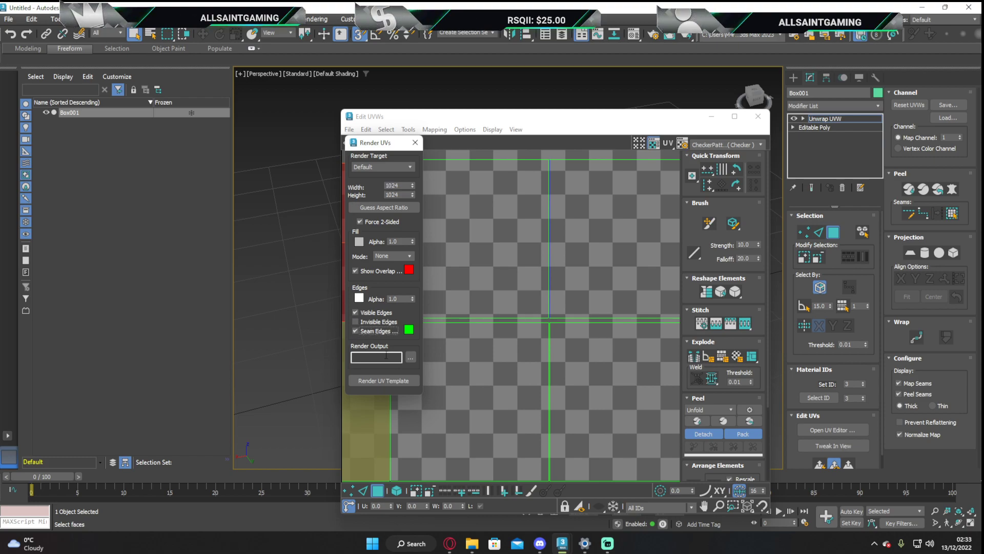
pyautogui.click(382, 380)
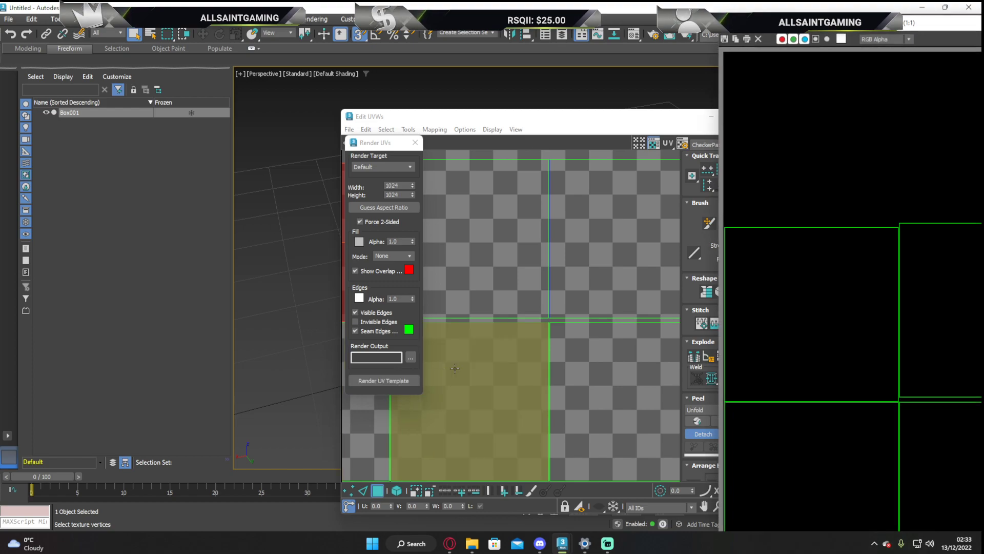
pyautogui.moveTo(789, 24); pyautogui.dragTo(394, 22)
pyautogui.scroll(-2, 467, 262)
pyautogui.scroll(2, 580, 313)
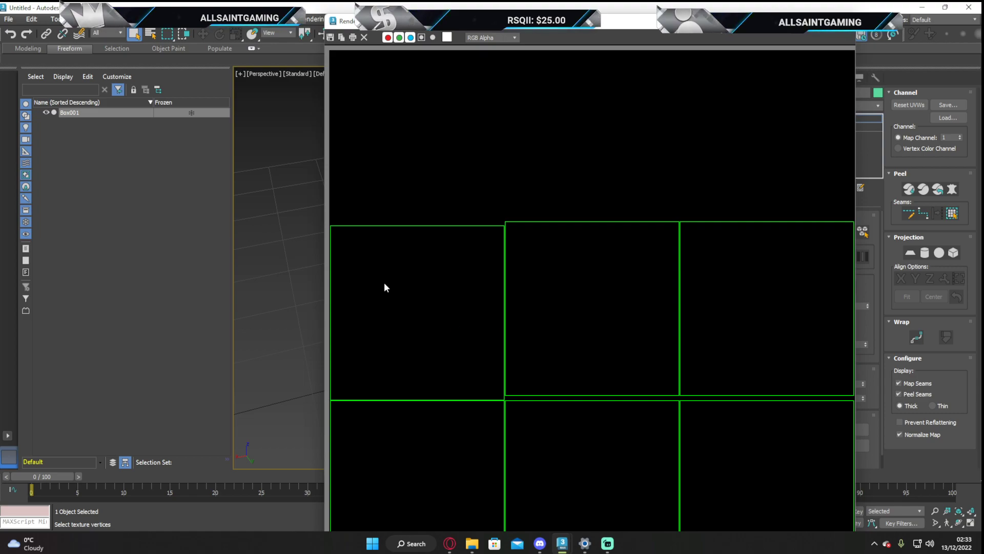
# - Save the rendered template to the Desktop as bucko_template in PNG format, RGB 48 bit with alpha channel and interlacing
pyautogui.click(330, 38)
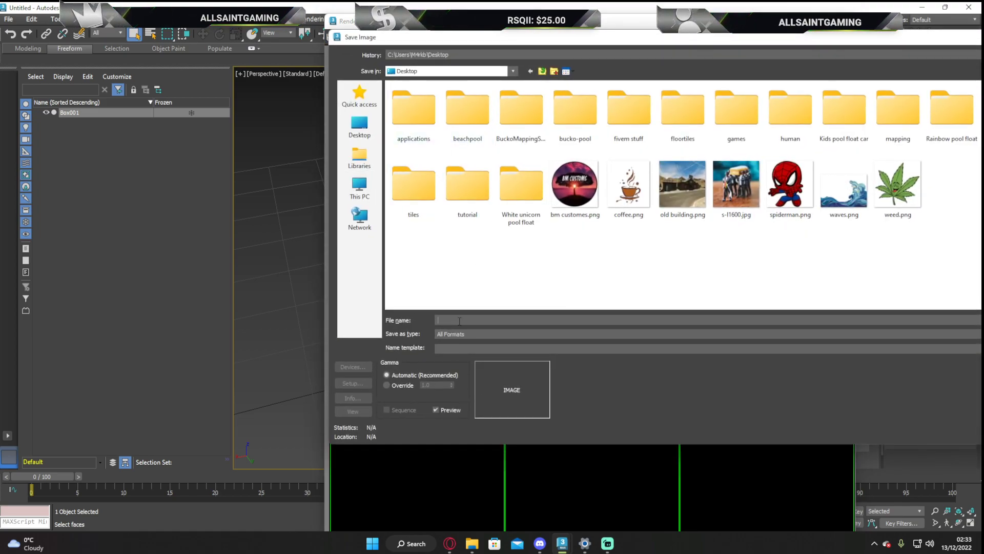
pyautogui.write('bucko')
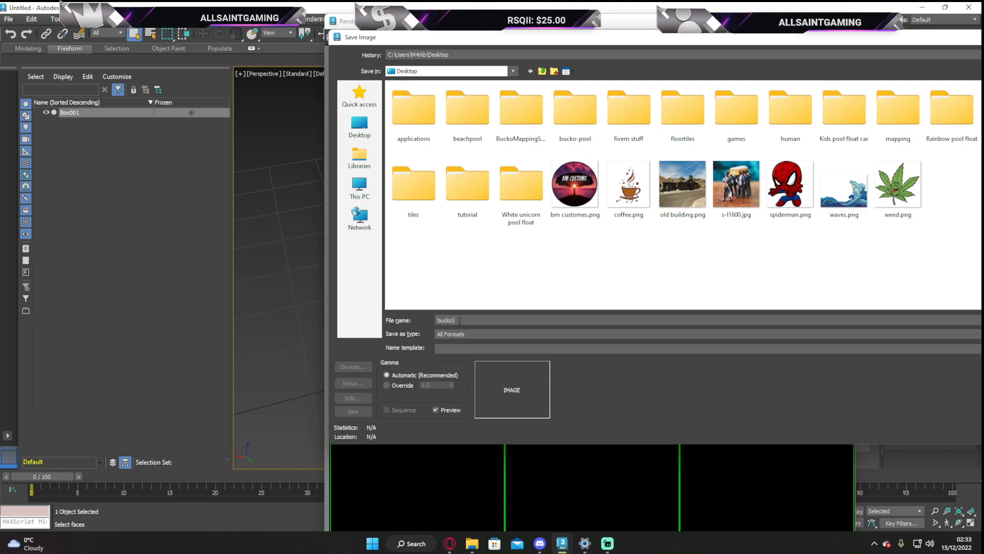
pyautogui.press('BackSpace')
pyautogui.write('_template')
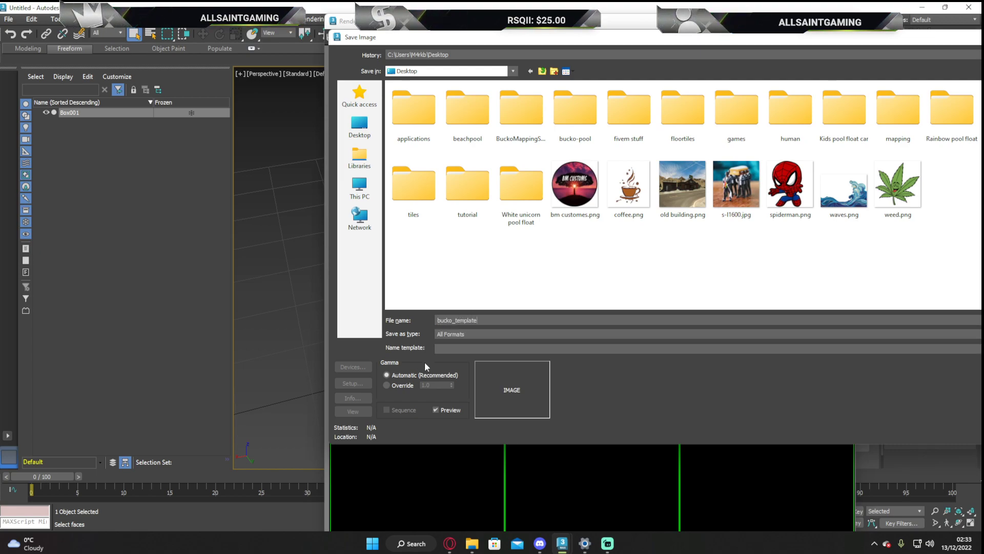
pyautogui.click(452, 336)
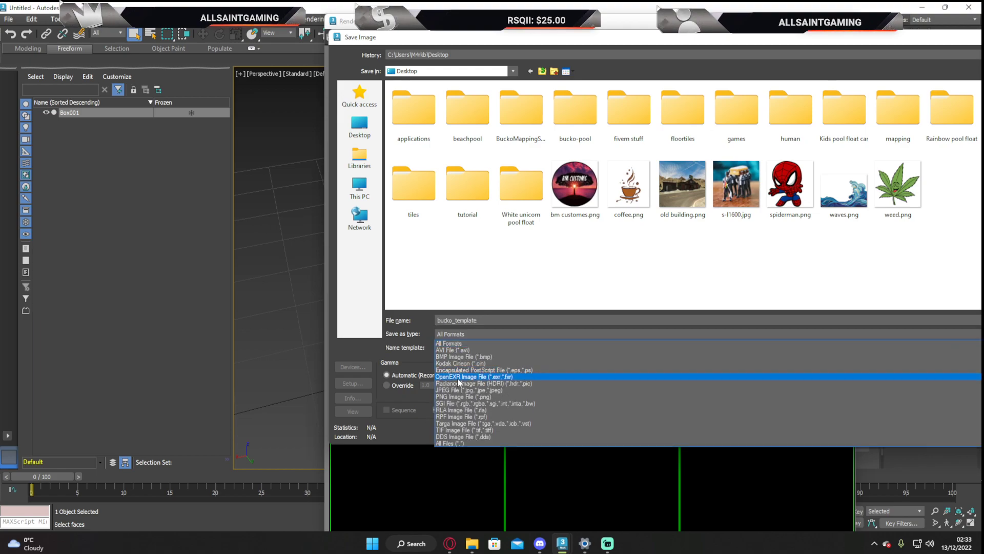
pyautogui.click(481, 396)
pyautogui.moveTo(637, 33); pyautogui.dragTo(530, 22)
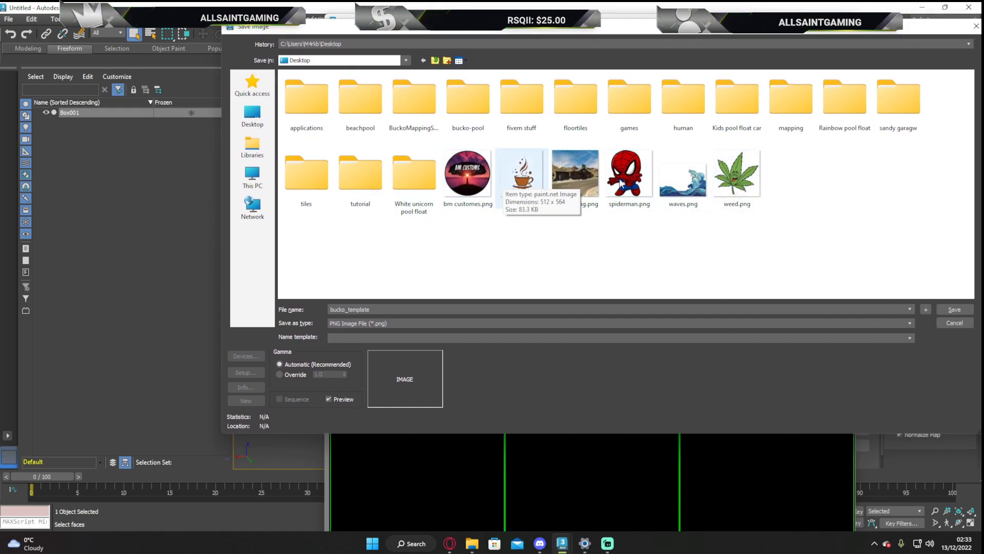
pyautogui.click(955, 310)
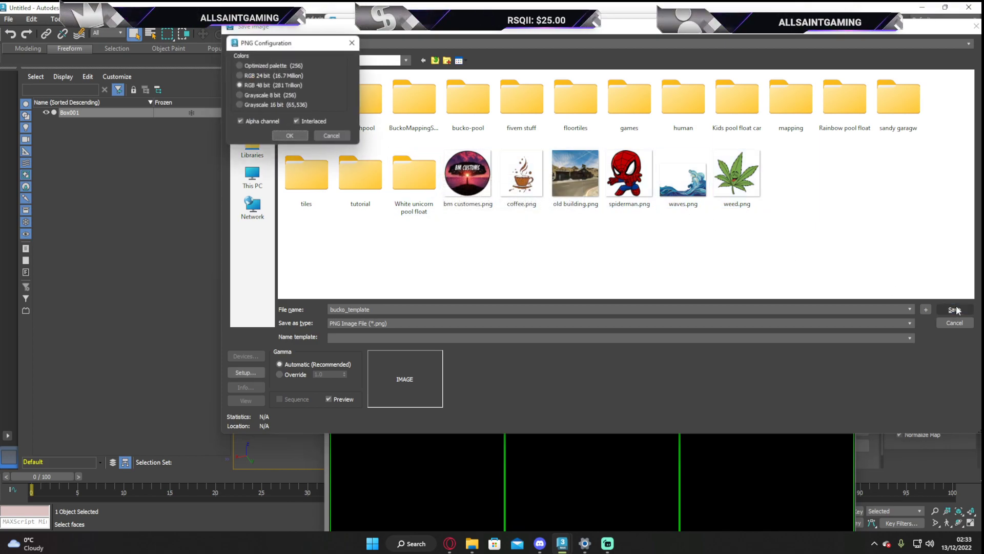
pyautogui.click(285, 137)
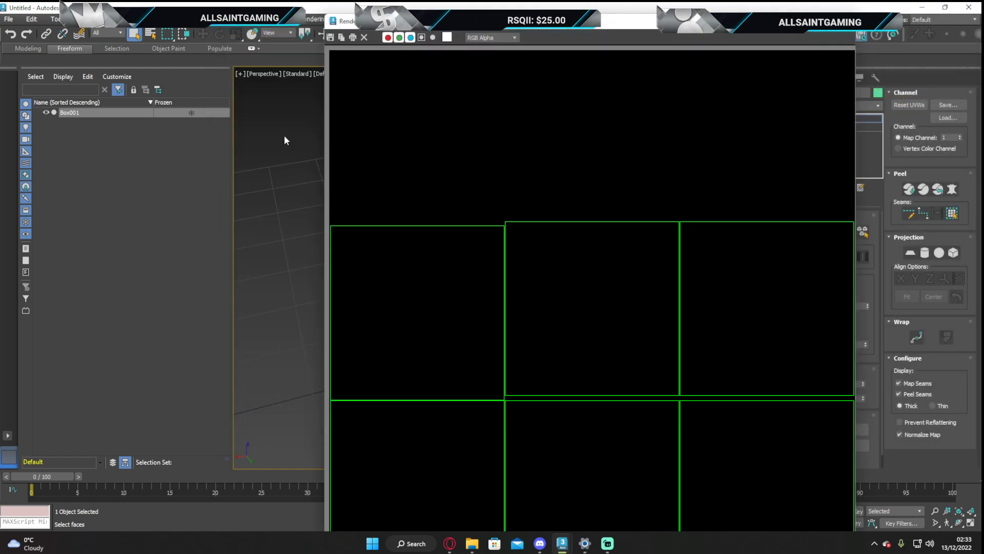
# - Switch to the desktop, move the bucko_template image to a clear area and open it in paint.net
pyautogui.click(844, 21)
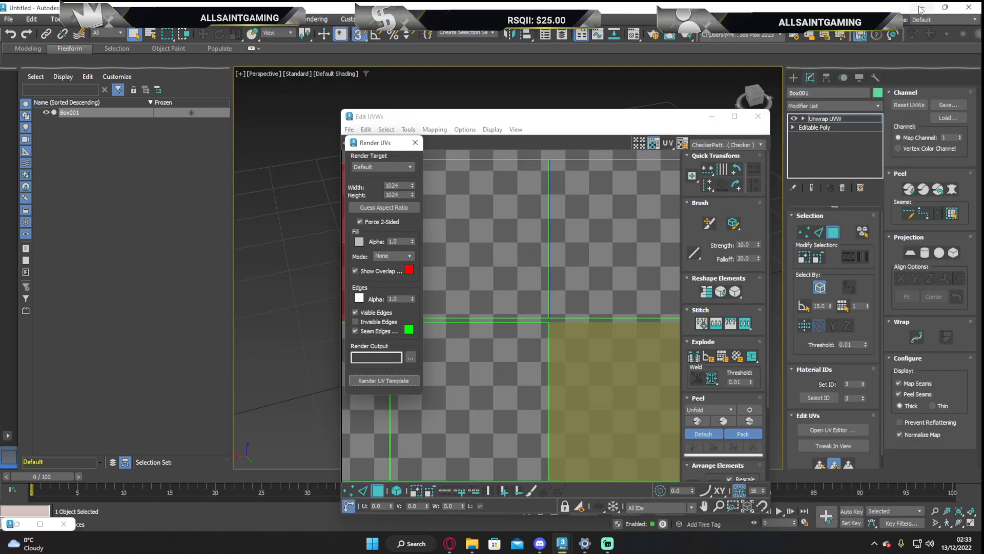
pyautogui.click(922, 8)
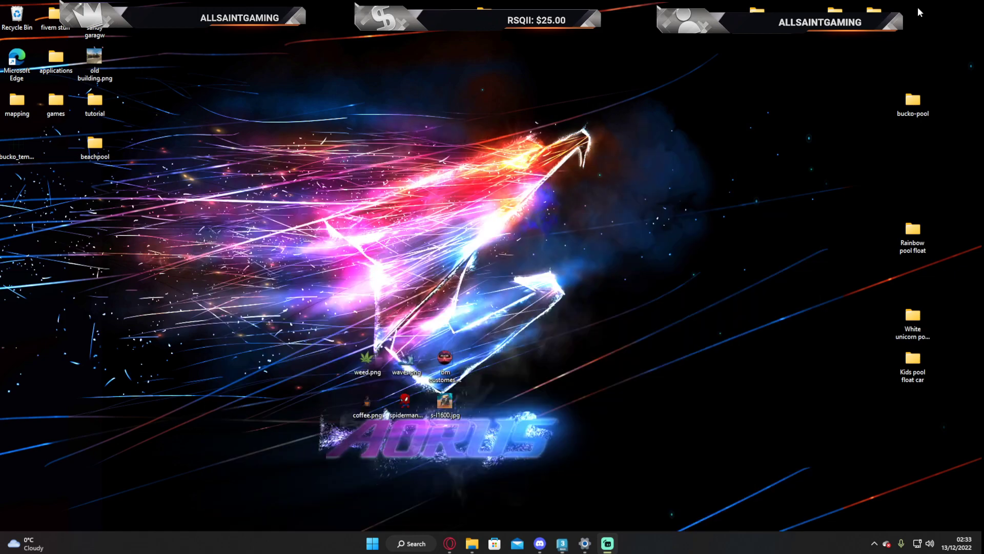
pyautogui.rightClick(27, 149)
pyautogui.moveTo(20, 148); pyautogui.dragTo(367, 148)
pyautogui.rightClick(366, 161)
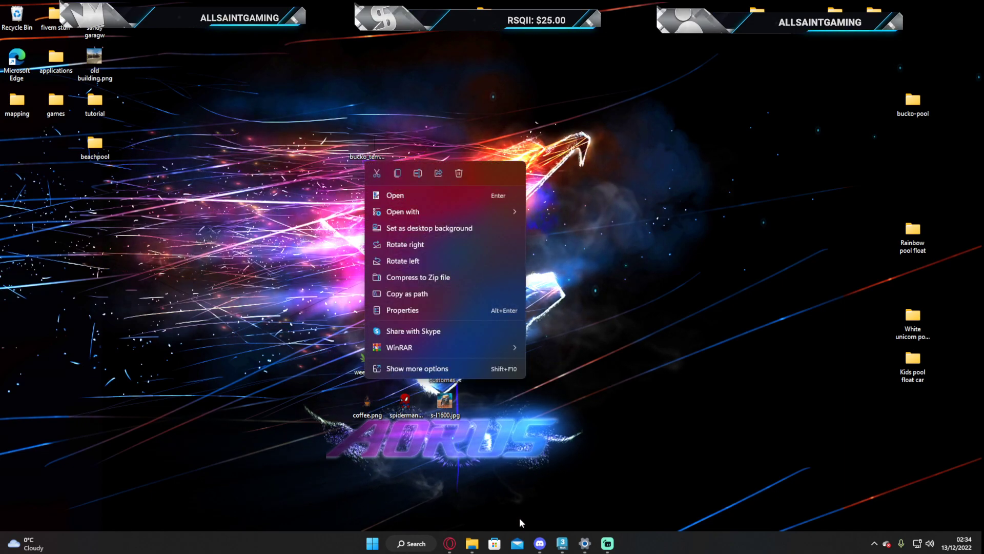
pyautogui.moveTo(413, 211)
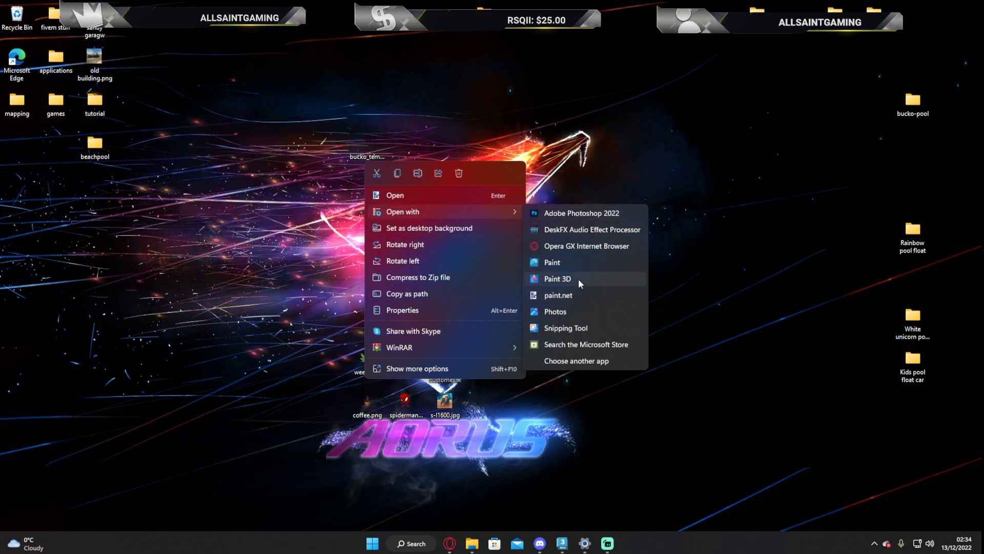
pyautogui.click(567, 294)
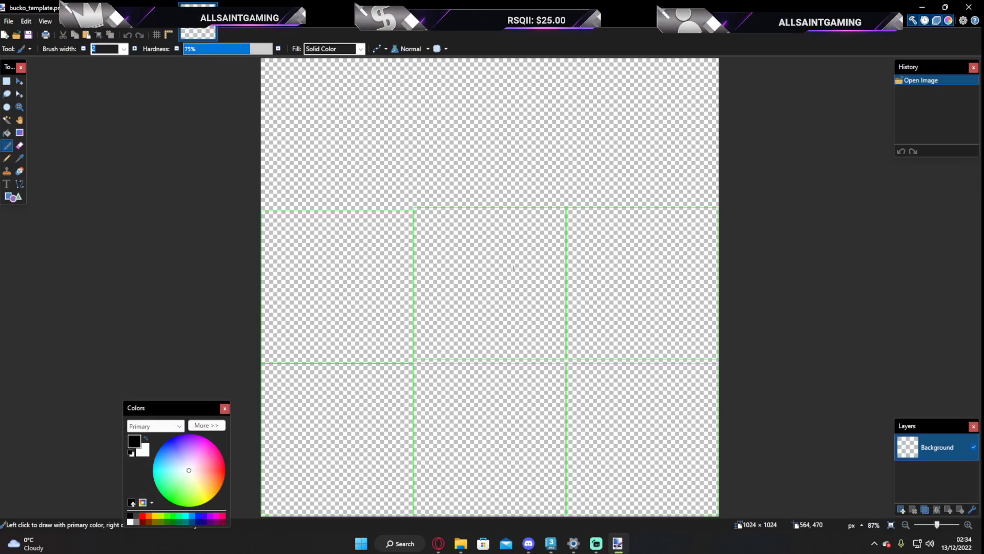
# - Add a new layer, fill it with black and move it beneath the template layer
pyautogui.keyDown('ctrl'); pyautogui.scroll(-1, 513, 268); pyautogui.keyUp('ctrl')
pyautogui.scroll(-1, 532, 262)
pyautogui.moveTo(532, 261); pyautogui.dragTo(537, 296, button='middle')
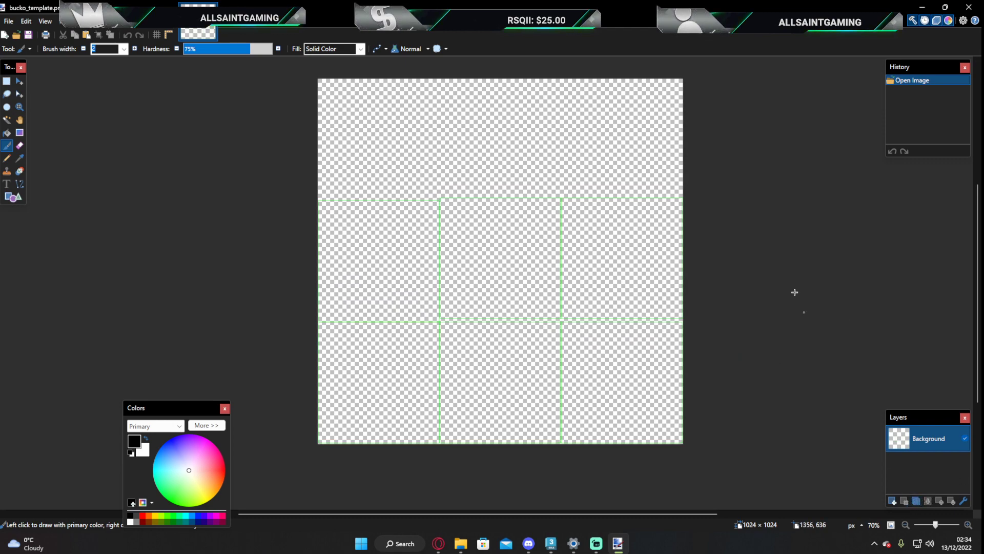
pyautogui.click(893, 501)
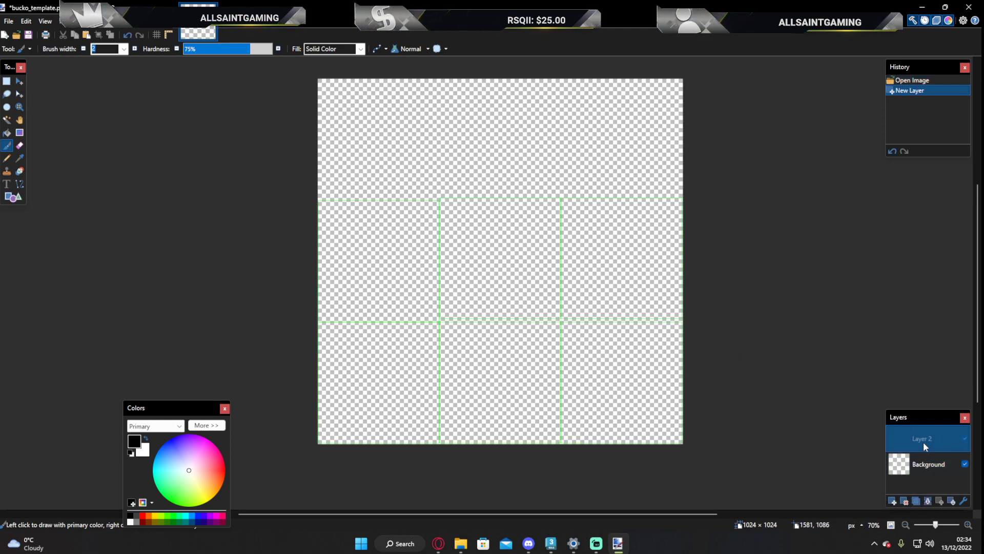
pyautogui.click(6, 133)
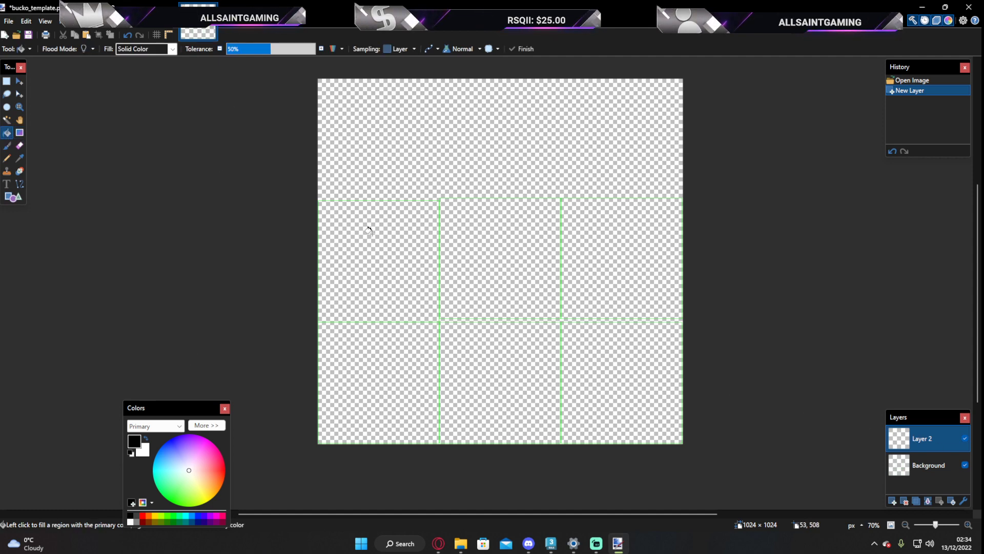
pyautogui.click(482, 154)
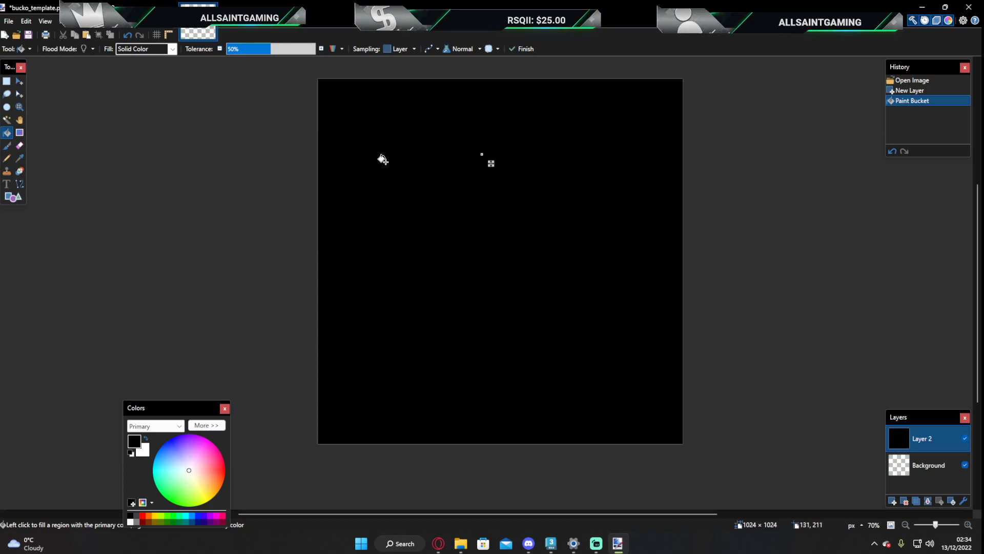
pyautogui.moveTo(922, 447); pyautogui.dragTo(915, 469)
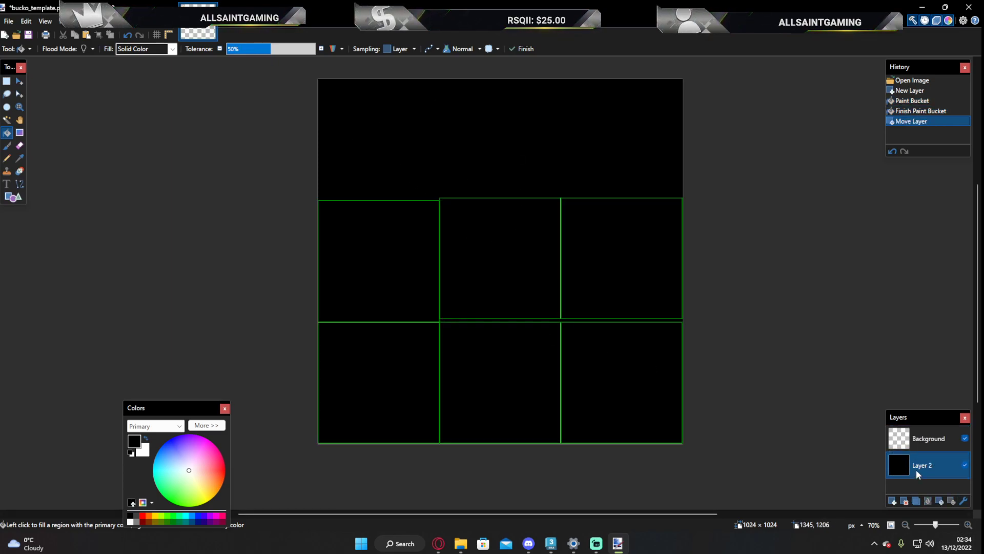
# - On the Background layer, fill the upper-left square of the template with orange-red
pyautogui.scroll(4, 453, 211)
pyautogui.scroll(-4, 457, 241)
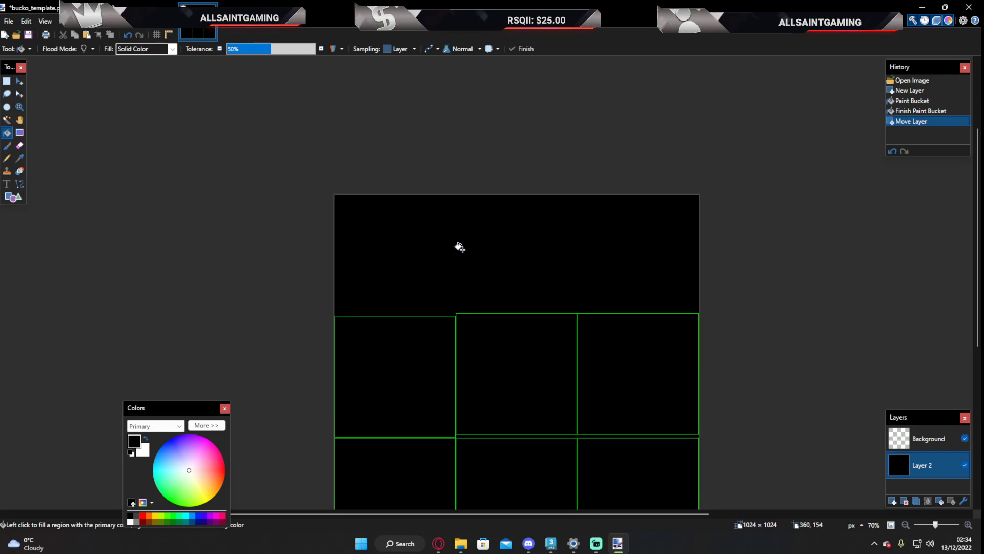
pyautogui.keyDown('ctrl'); pyautogui.scroll(4, 454, 210); pyautogui.keyUp('ctrl')
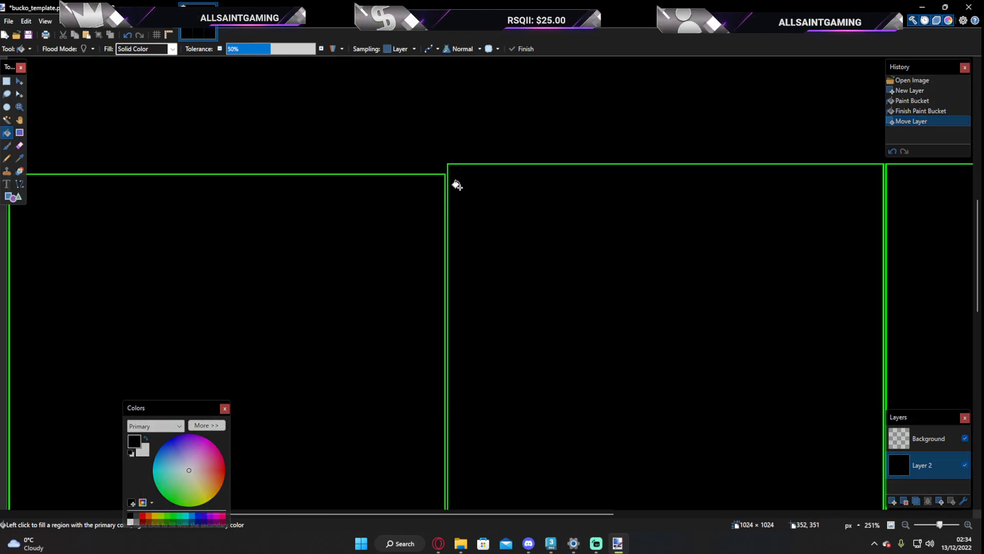
pyautogui.click(928, 439)
pyautogui.keyDown('ctrl'); pyautogui.scroll(-3, 622, 358); pyautogui.keyUp('ctrl')
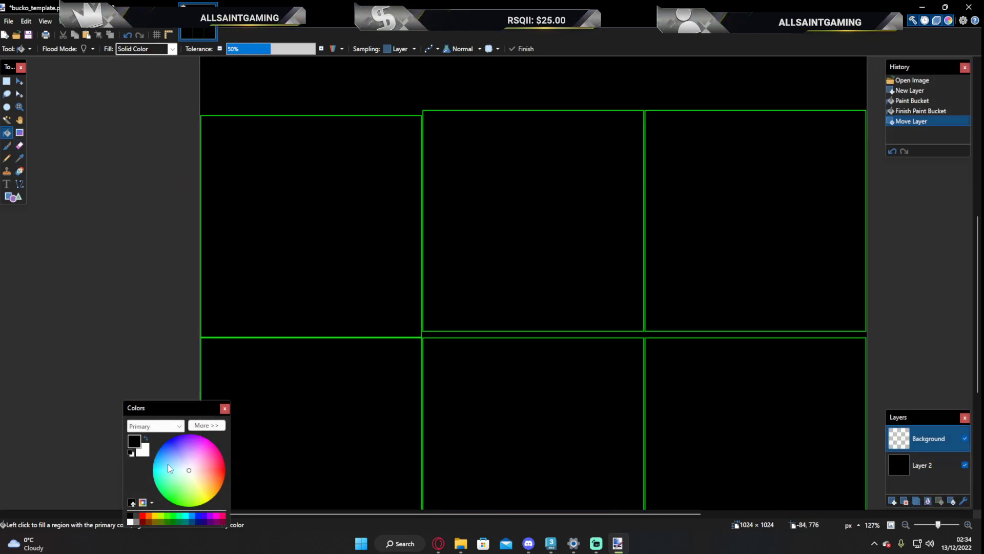
pyautogui.click(174, 442)
pyautogui.click(285, 260)
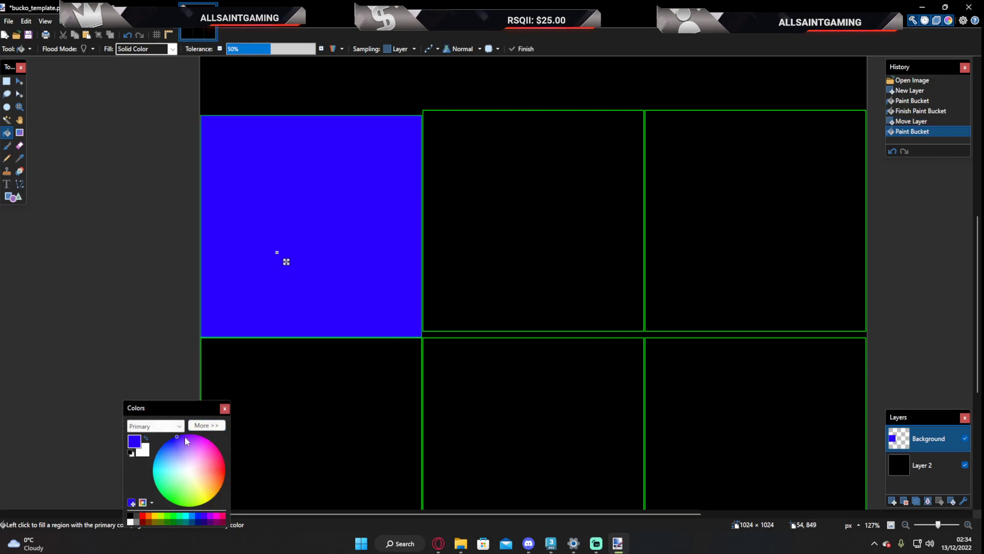
pyautogui.click(225, 477)
# - Fill the template's upper-middle square with blue and its upper-right square with bright green
pyautogui.click(507, 258)
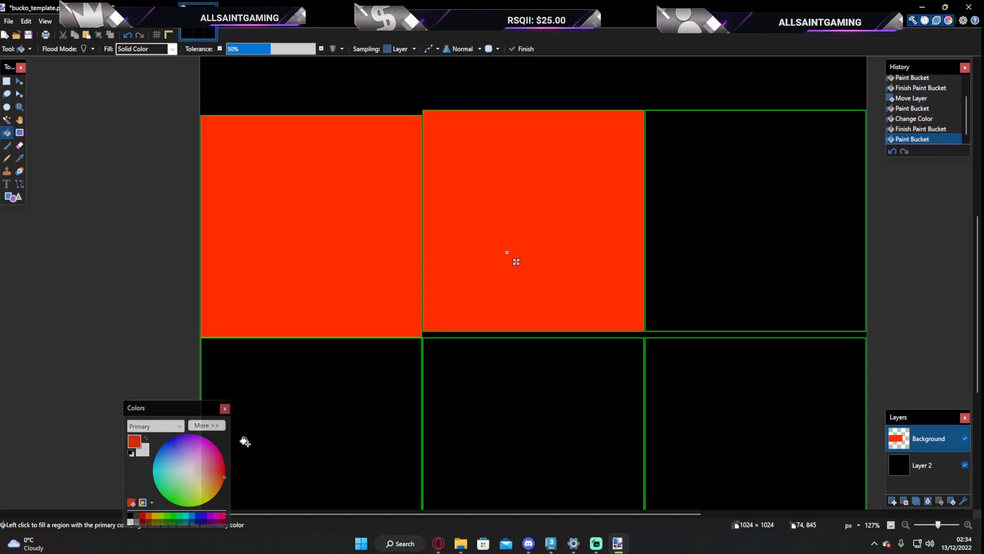
pyautogui.click(168, 440)
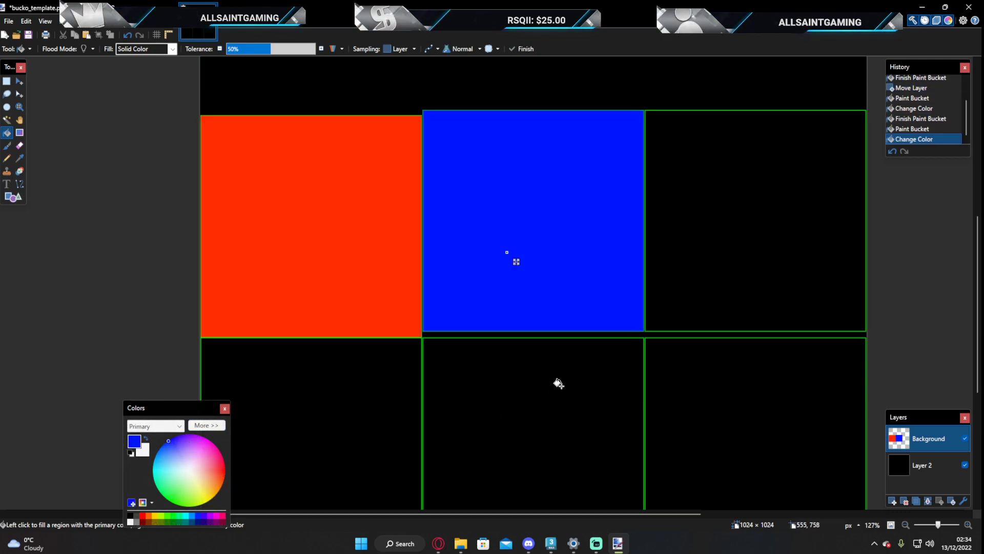
pyautogui.click(88, 271)
pyautogui.click(180, 503)
pyautogui.click(682, 219)
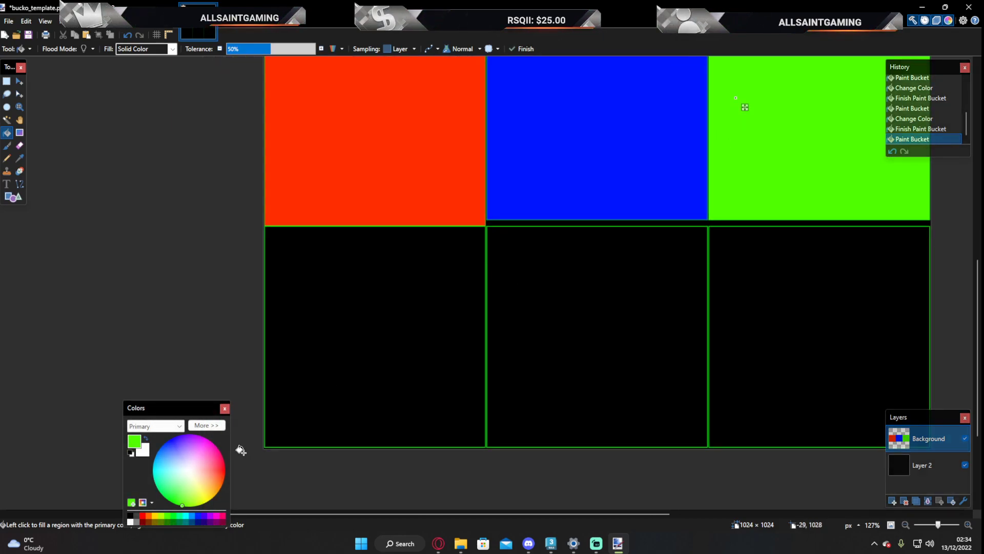
# - Fill the lower-left square of the template with cyan
pyautogui.click(197, 293)
pyautogui.click(224, 477)
pyautogui.moveTo(222, 485); pyautogui.dragTo(154, 473)
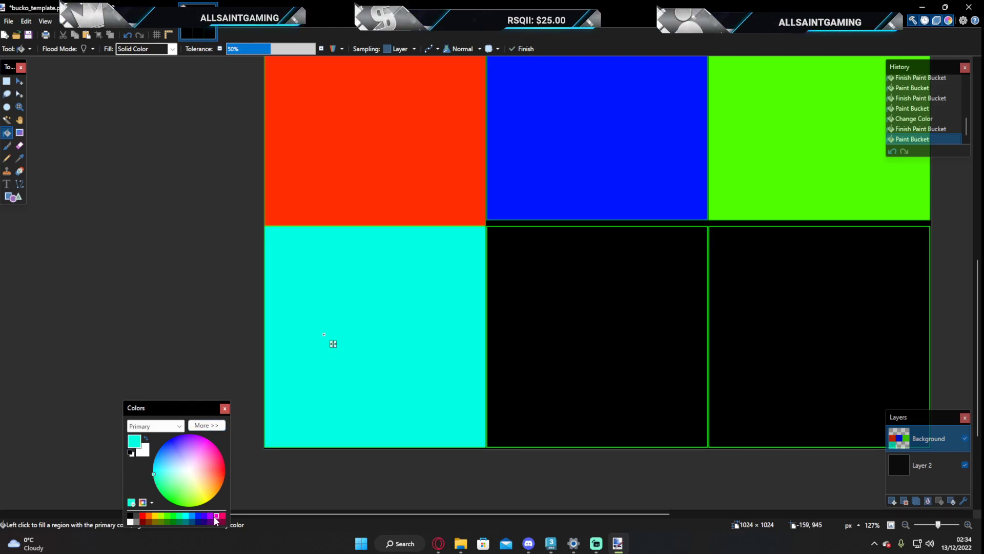
pyautogui.click(155, 519)
pyautogui.click(549, 346)
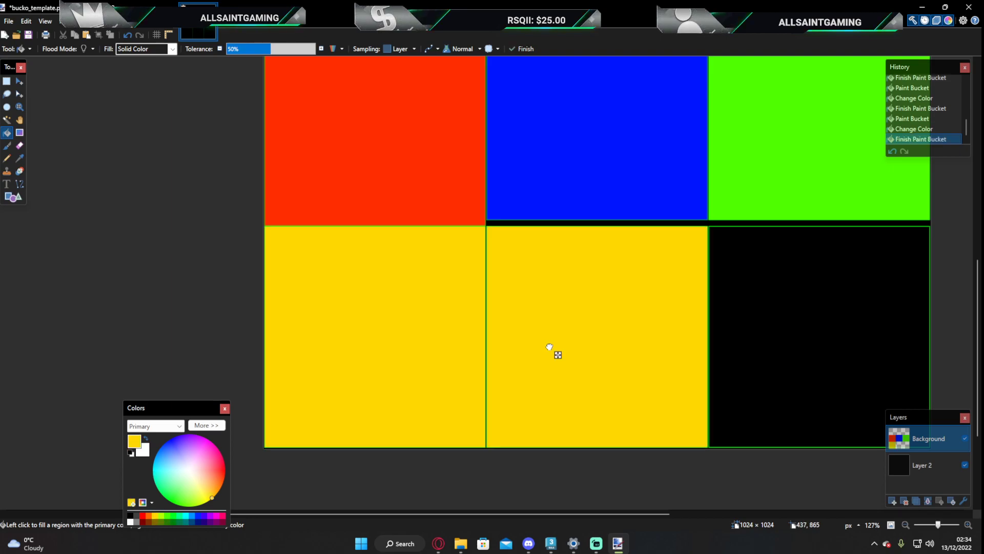
pyautogui.hotkey('ctrl', 'z')
pyautogui.hotkey('ctrl', 'z')
pyautogui.hotkey('ctrl', 'z')
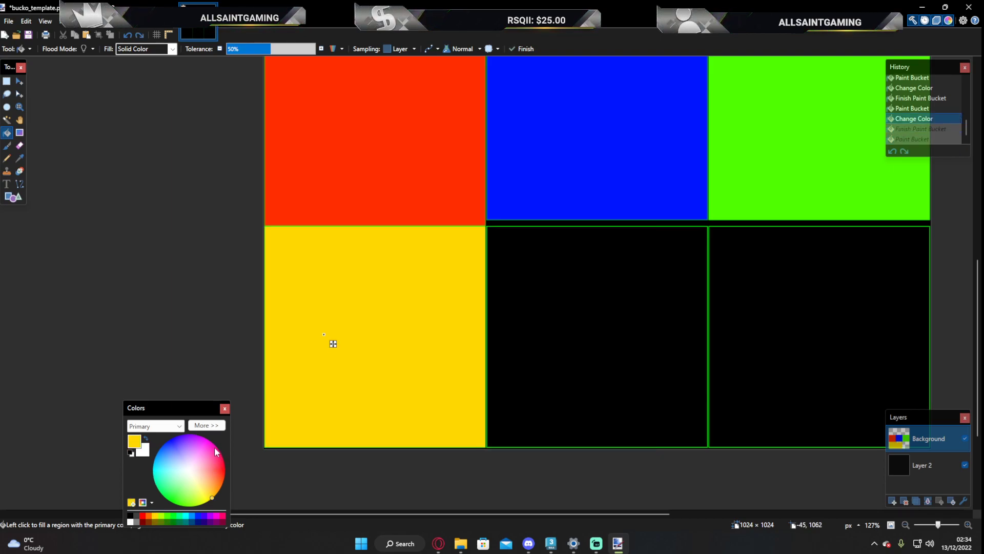
# - Fill the lower-middle square of the template with yellow
pyautogui.click(133, 336)
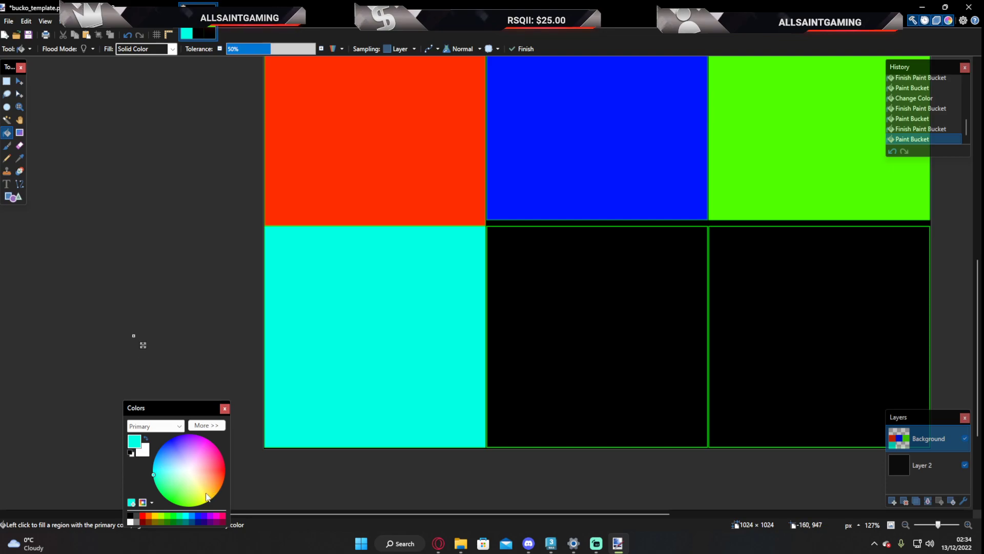
pyautogui.click(573, 336)
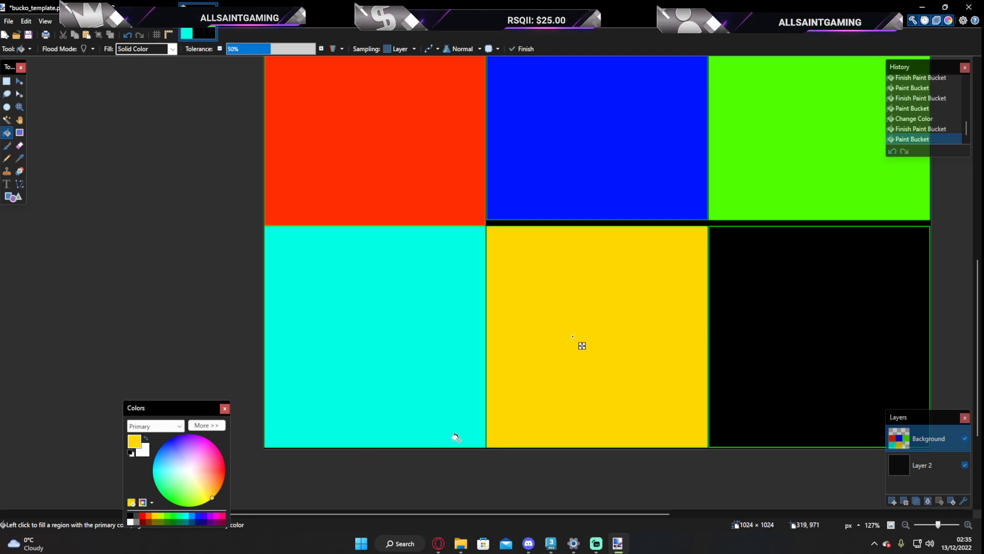
pyautogui.moveTo(360, 419); pyautogui.dragTo(340, 380, button='middle')
pyautogui.click(179, 307)
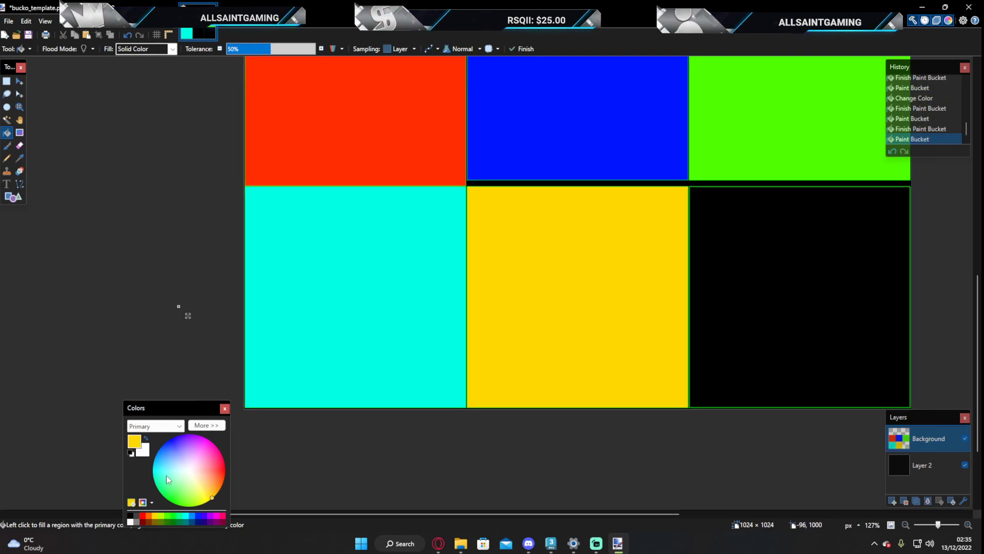
# - Move the Colors window clear of the palette's surroundings and fill the template's lower-right square with dark grey
pyautogui.moveTo(159, 407); pyautogui.dragTo(152, 300)
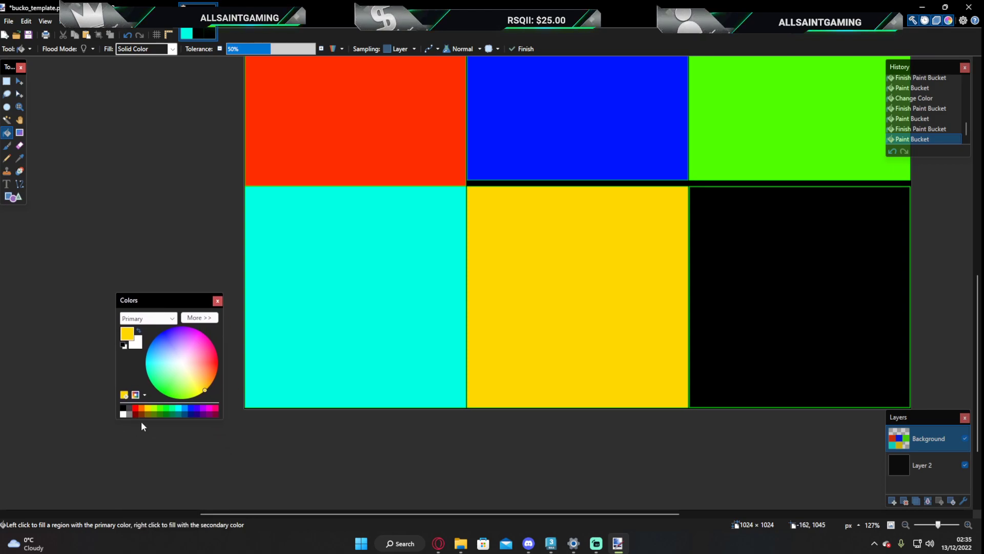
pyautogui.click(129, 409)
pyautogui.click(725, 305)
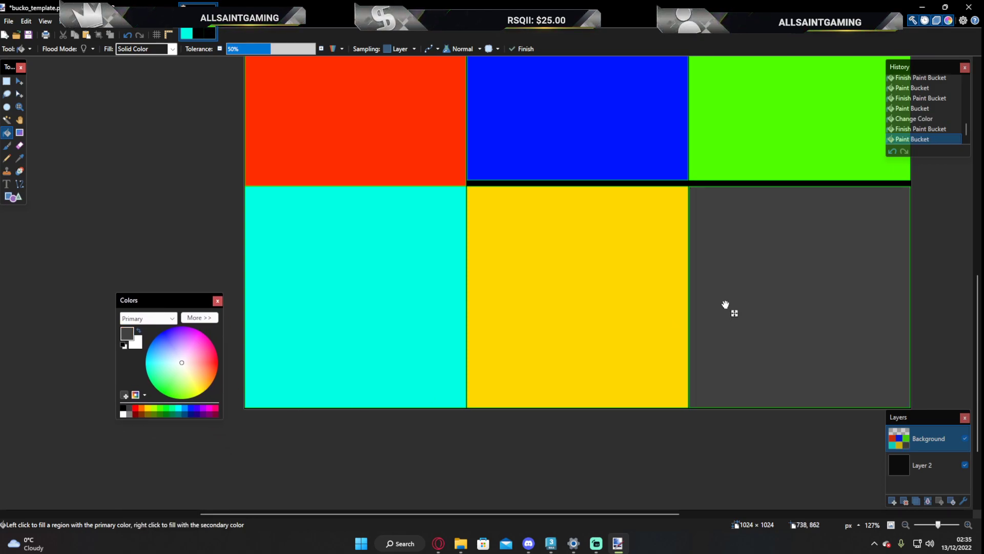
pyautogui.moveTo(755, 341); pyautogui.dragTo(652, 363, button='middle')
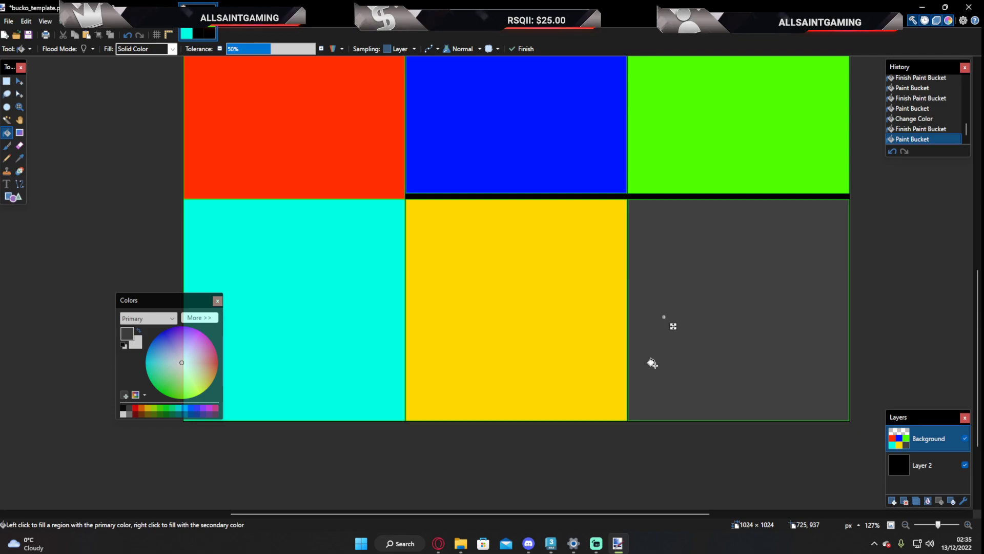
# - Add a new empty layer above the coloured squares for the first picture
pyautogui.click(892, 501)
pyautogui.keyDown('ctrl'); pyautogui.scroll(-2, 644, 242); pyautogui.keyUp('ctrl')
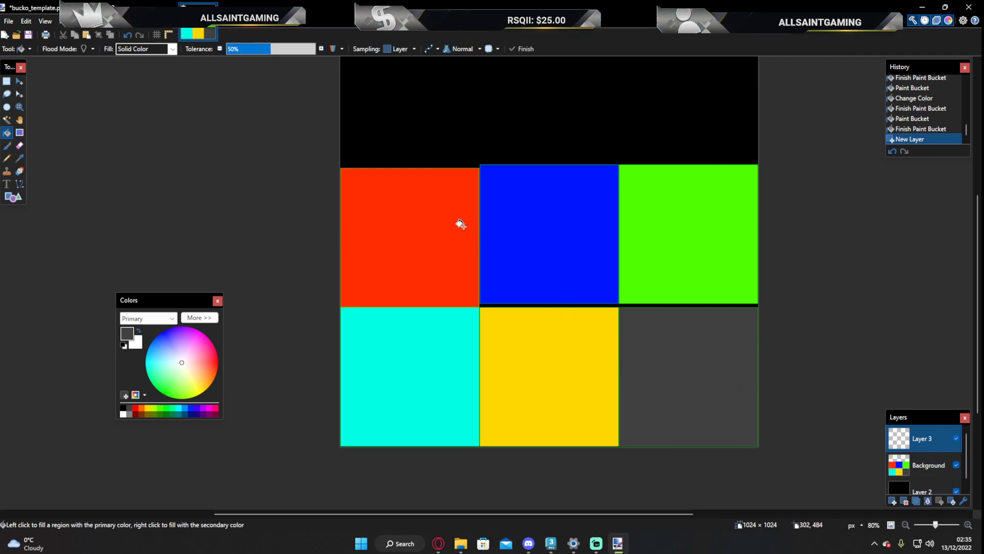
pyautogui.keyDown('ctrl'); pyautogui.scroll(1, 461, 225); pyautogui.keyUp('ctrl')
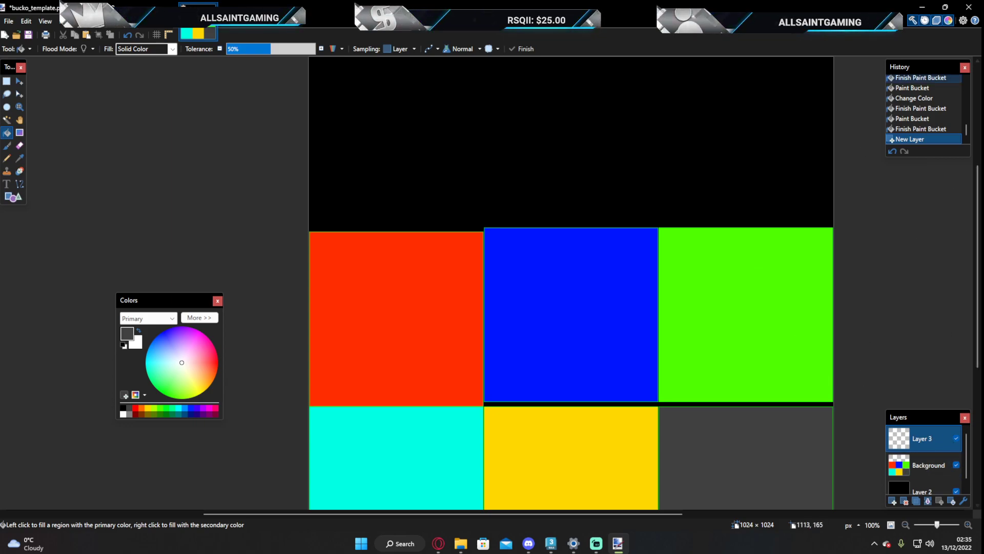
# - Switch to the desktop, move the group of picture files to a clear area and copy weed.png
pyautogui.click(923, 8)
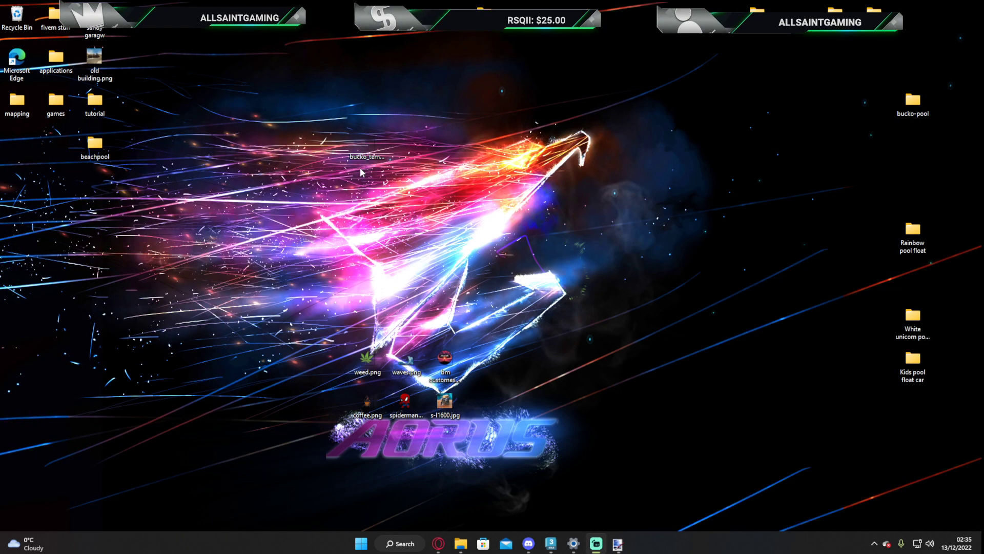
pyautogui.moveTo(378, 362); pyautogui.dragTo(737, 409)
pyautogui.moveTo(738, 409); pyautogui.dragTo(642, 342, button='right')
pyautogui.click(675, 382)
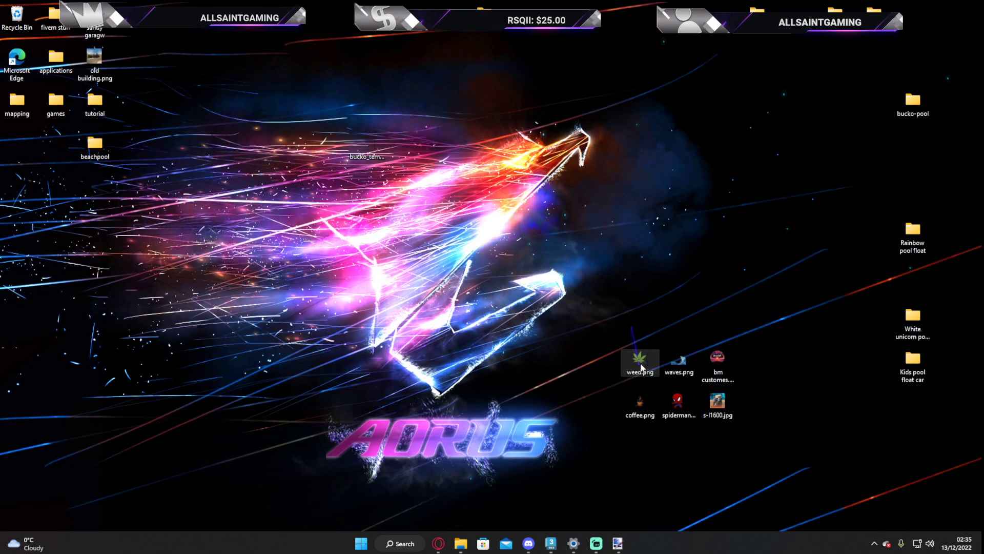
pyautogui.rightClick(642, 388)
pyautogui.click(674, 377)
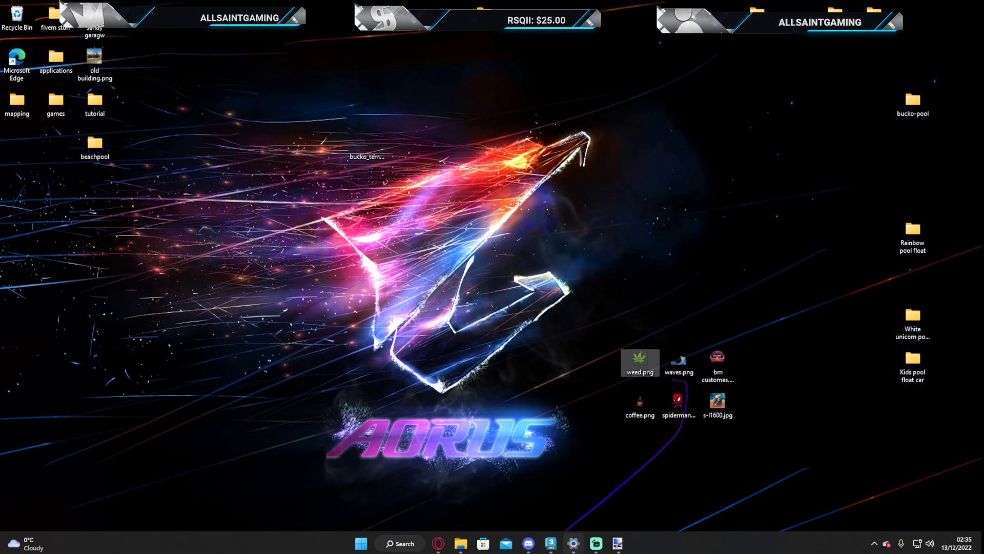
# - Return to paint.net, paste the leaf picture, scale it to about 312 × 310 pixels and place it within the orange-red square
pyautogui.click(617, 543)
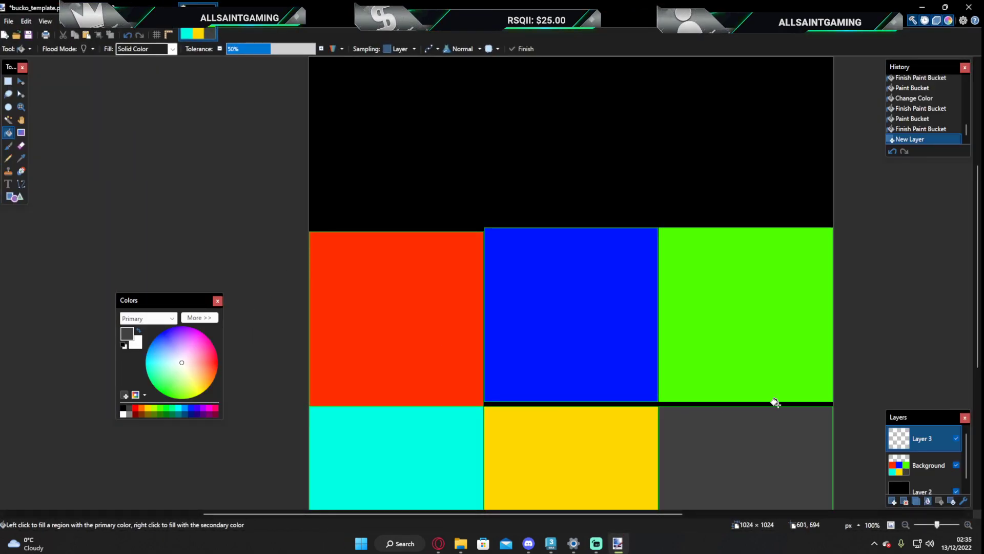
pyautogui.click(86, 39)
pyautogui.moveTo(586, 333); pyautogui.dragTo(562, 454)
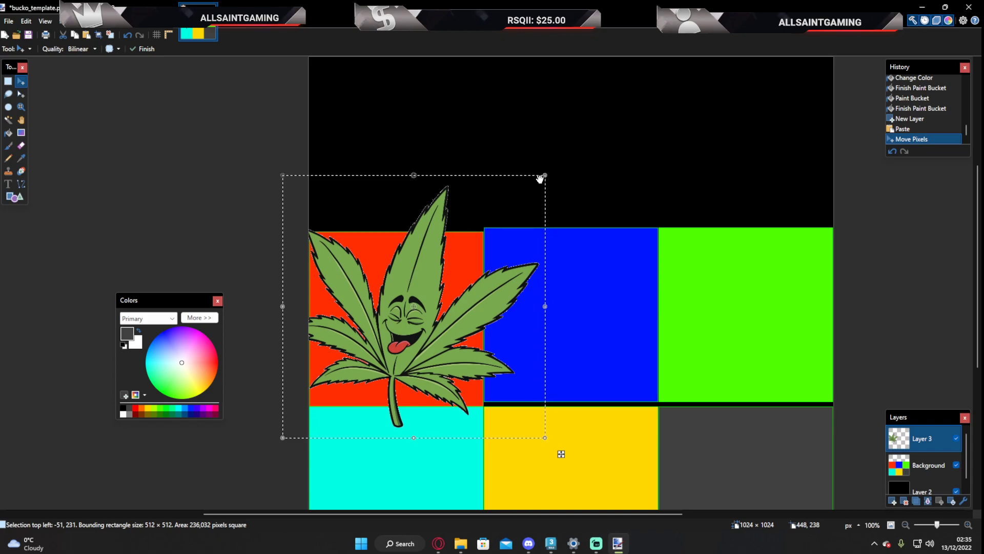
pyautogui.moveTo(544, 178); pyautogui.dragTo(493, 233)
pyautogui.moveTo(455, 273); pyautogui.dragTo(438, 284)
pyautogui.moveTo(369, 352); pyautogui.dragTo(401, 310)
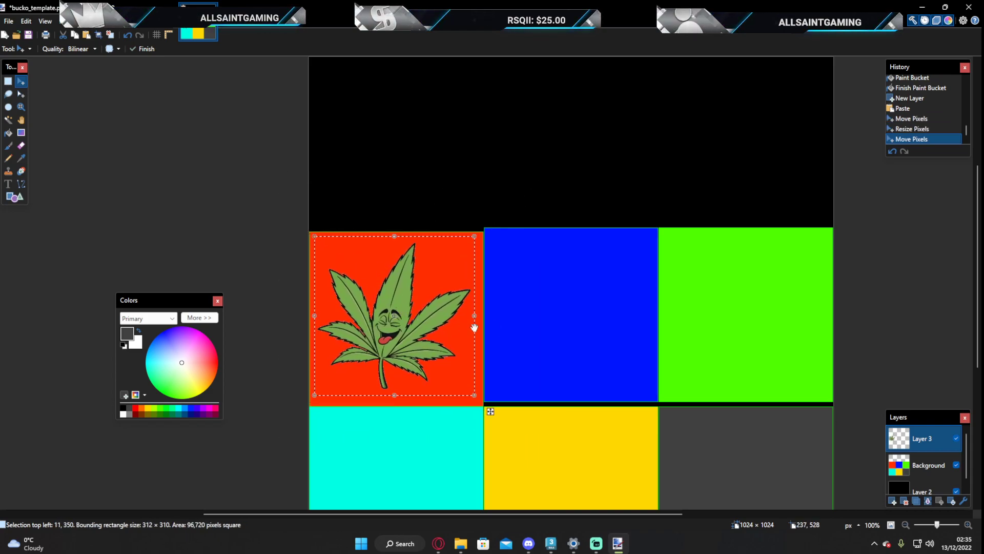
# - Add another new layer for the next picture and deselect the pasted leaf
pyautogui.moveTo(506, 304); pyautogui.dragTo(479, 279, button='middle')
pyautogui.click(892, 500)
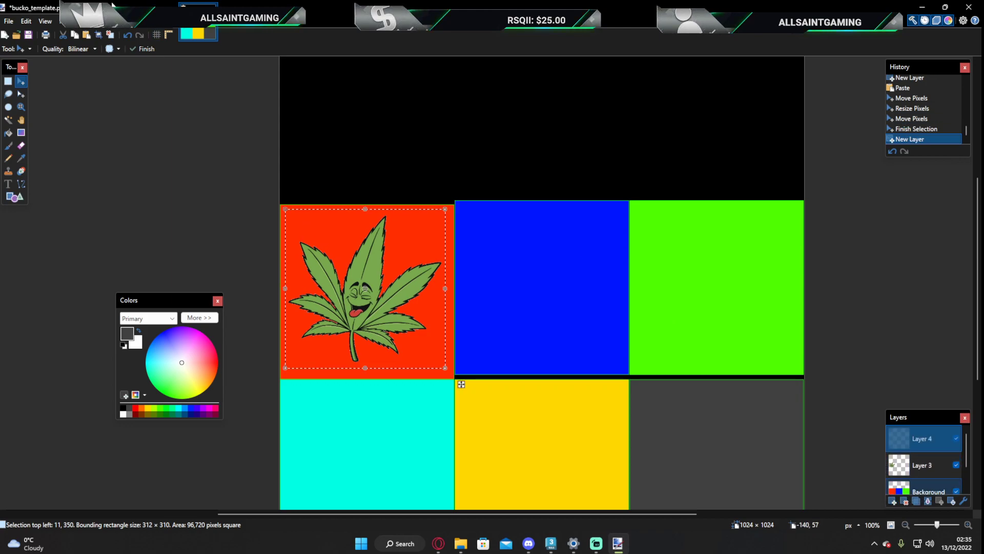
pyautogui.click(109, 35)
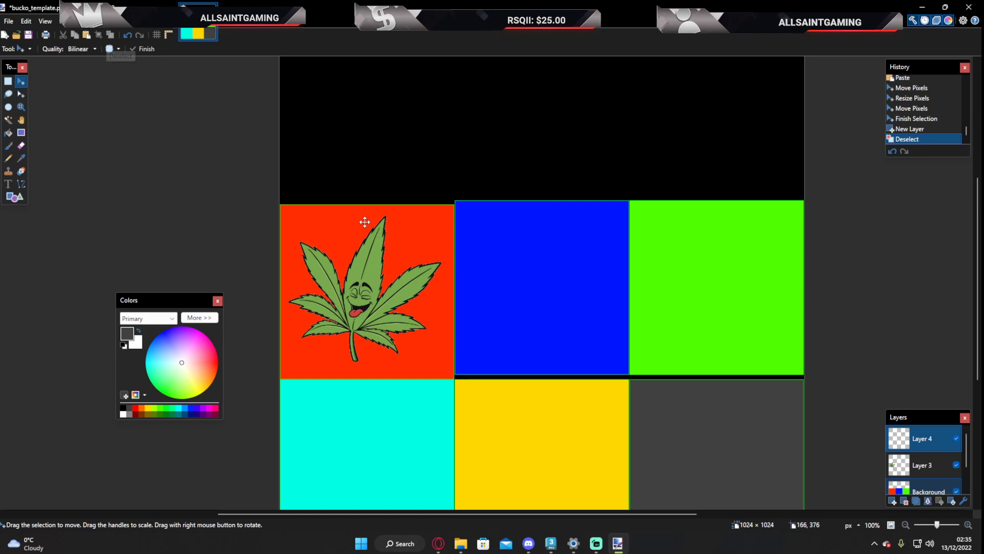
pyautogui.moveTo(538, 231); pyautogui.dragTo(512, 188, button='middle')
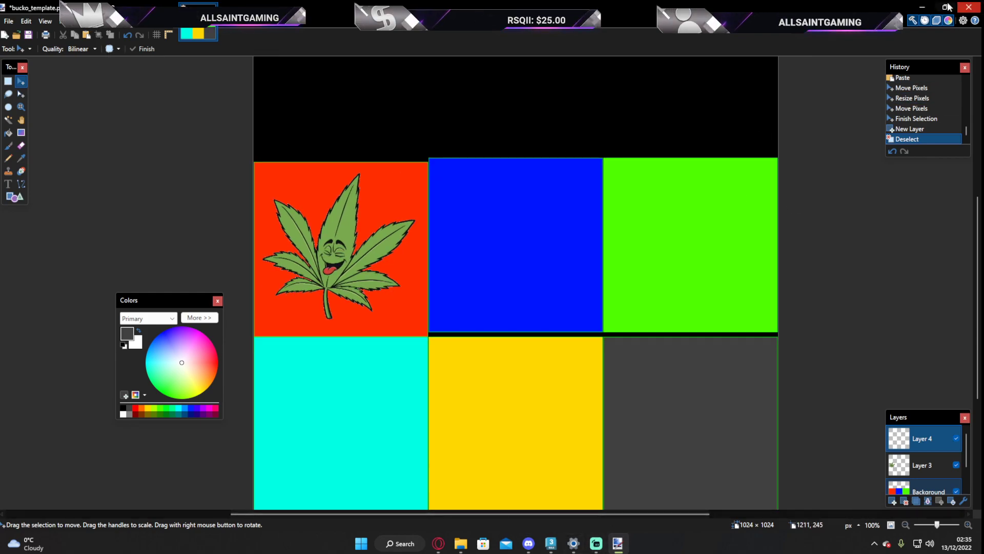
# - Switch to the desktop and copy the waves.png picture
pyautogui.click(922, 8)
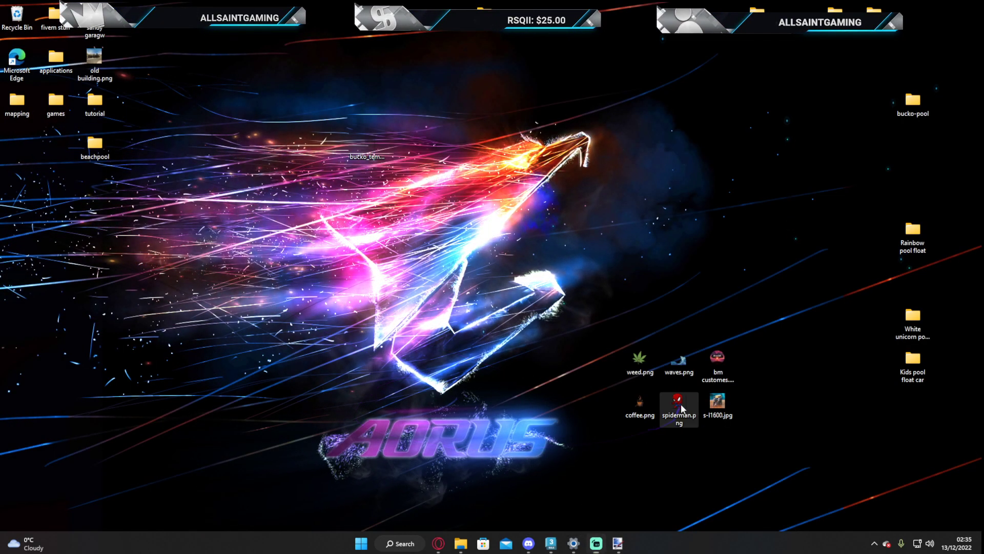
pyautogui.rightClick(681, 427)
pyautogui.rightClick(677, 371)
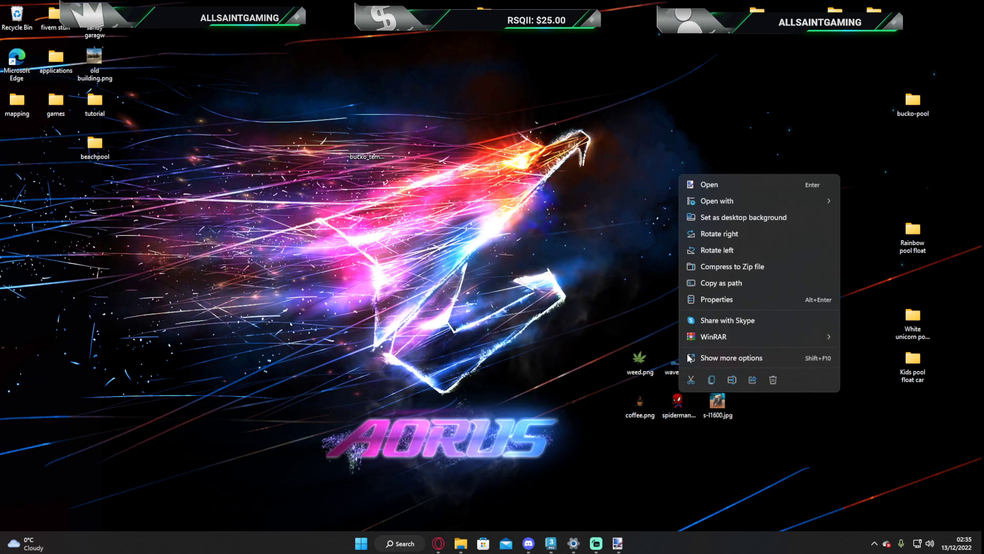
pyautogui.click(713, 381)
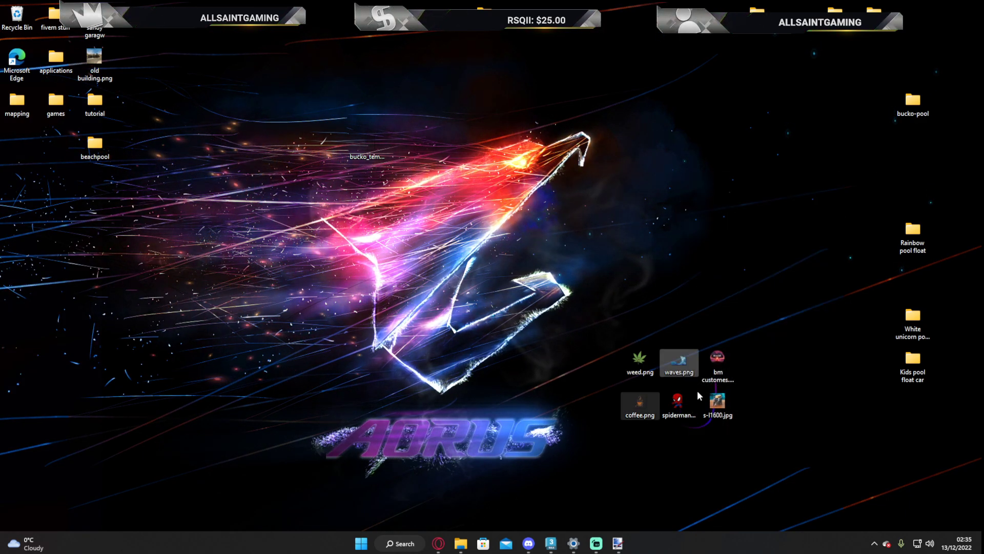
# - Return to paint.net, paste the waves picture and scale it to about 343 × 341 pixels over the blue square
pyautogui.click(617, 543)
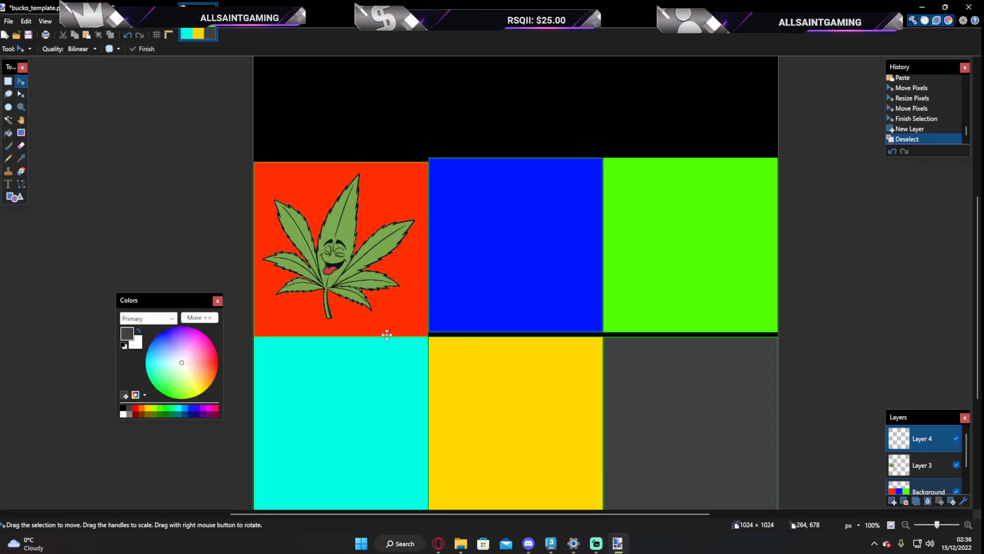
pyautogui.click(91, 38)
pyautogui.moveTo(460, 146); pyautogui.dragTo(636, 237)
pyautogui.moveTo(692, 147); pyautogui.dragTo(605, 157)
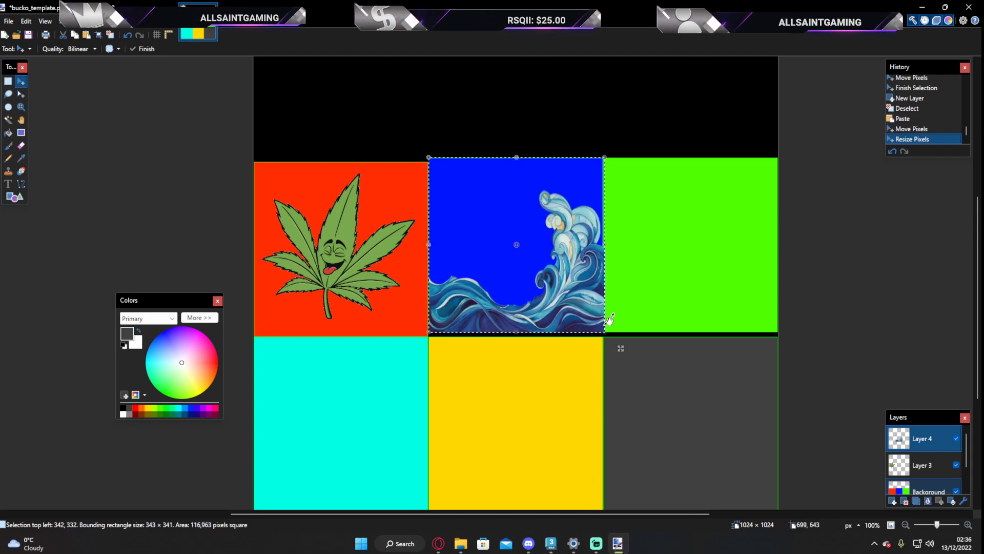
# - Fit the waves picture's lower-right corner to the blue square by resizing it to 339 × 340 pixels and nudging it into place
pyautogui.keyDown('ctrl'); pyautogui.scroll(10, 605, 331); pyautogui.keyUp('ctrl')
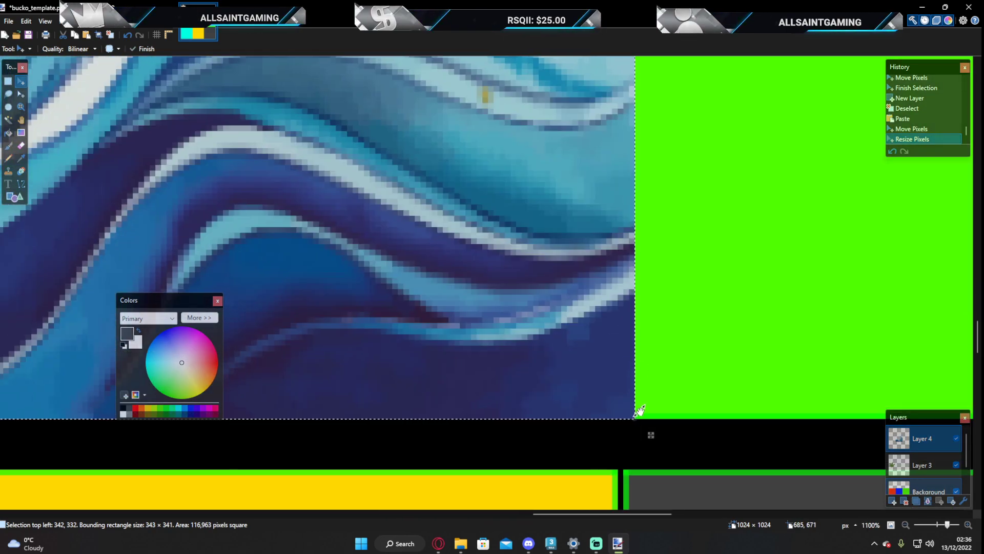
pyautogui.moveTo(634, 416); pyautogui.dragTo(612, 419)
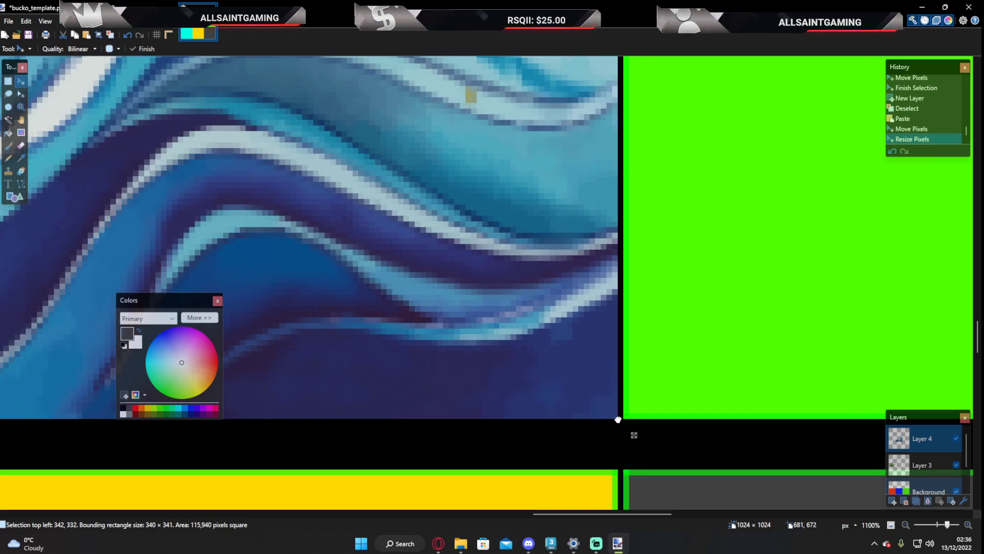
pyautogui.keyDown('ctrl'); pyautogui.scroll(5, 612, 418); pyautogui.keyUp('ctrl')
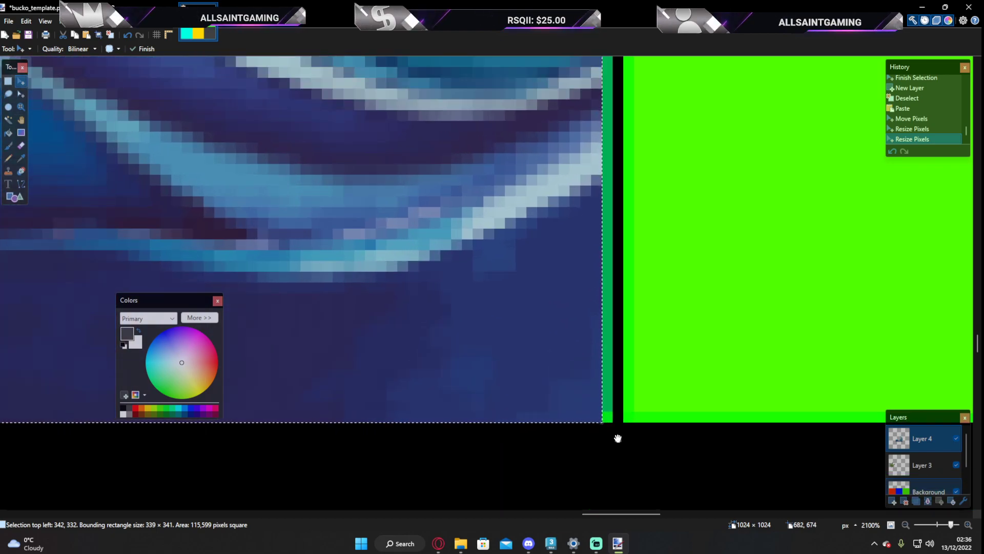
pyautogui.moveTo(606, 417); pyautogui.dragTo(611, 446)
pyautogui.keyDown('ctrl'); pyautogui.scroll(-5, 611, 446); pyautogui.keyUp('ctrl')
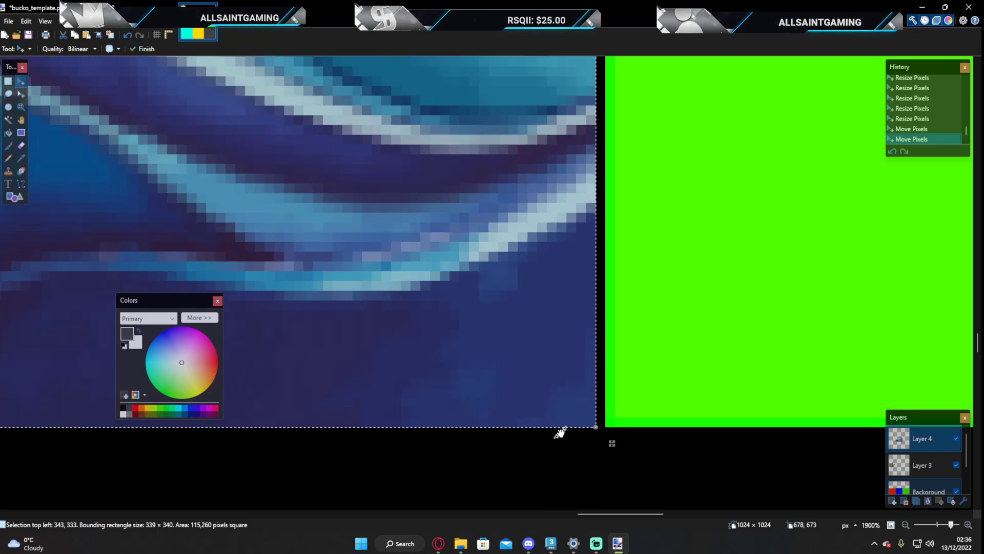
# - Try to align the waves picture's lower-left corner with the blue square's outline by widening it to 340 × 340 pixels
pyautogui.moveTo(70, 350); pyautogui.dragTo(718, 354, button='middle')
pyautogui.moveTo(375, 331); pyautogui.dragTo(816, 346, button='middle')
pyautogui.moveTo(231, 359); pyautogui.dragTo(803, 334, button='middle')
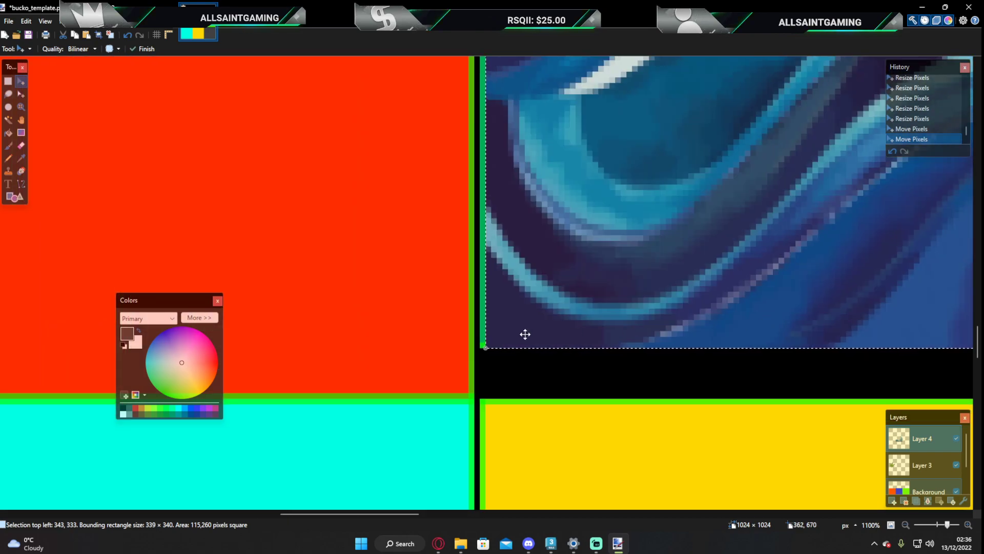
pyautogui.keyDown('ctrl'); pyautogui.scroll(5, 485, 355); pyautogui.keyUp('ctrl')
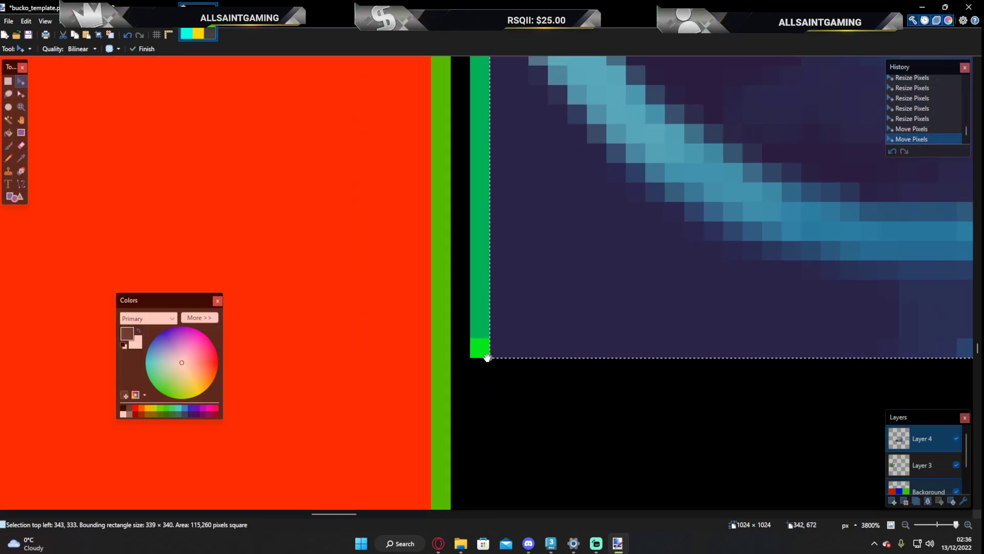
pyautogui.moveTo(468, 351)
pyautogui.mouseDown()
pyautogui.moveTo(471, 339)
pyautogui.moveTo(468, 358)
pyautogui.mouseUp()
pyautogui.keyDown('ctrl'); pyautogui.scroll(-7, 477, 339); pyautogui.keyUp('ctrl')
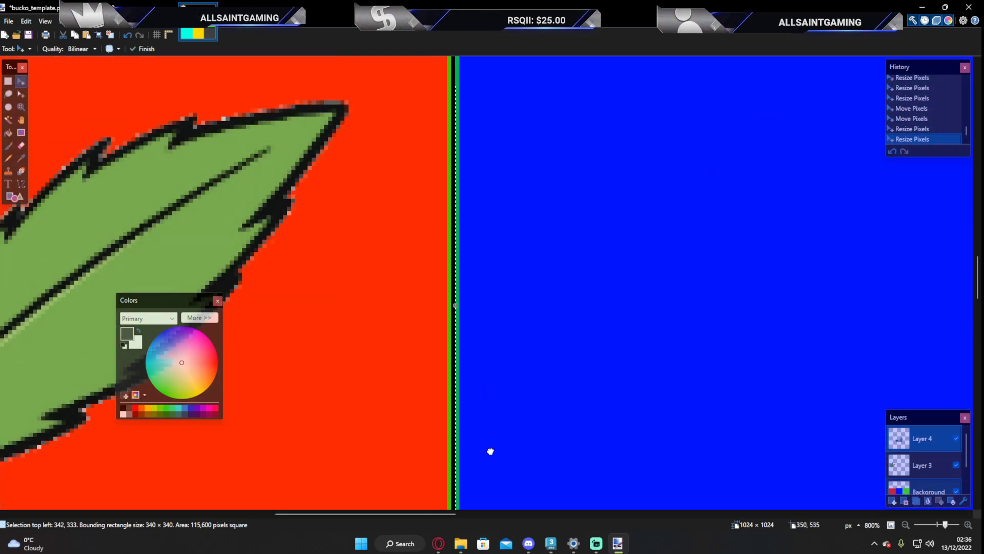
pyautogui.moveTo(491, 451); pyautogui.dragTo(490, 489, button='middle')
pyautogui.keyDown('ctrl'); pyautogui.scroll(-8, 478, 283); pyautogui.keyUp('ctrl')
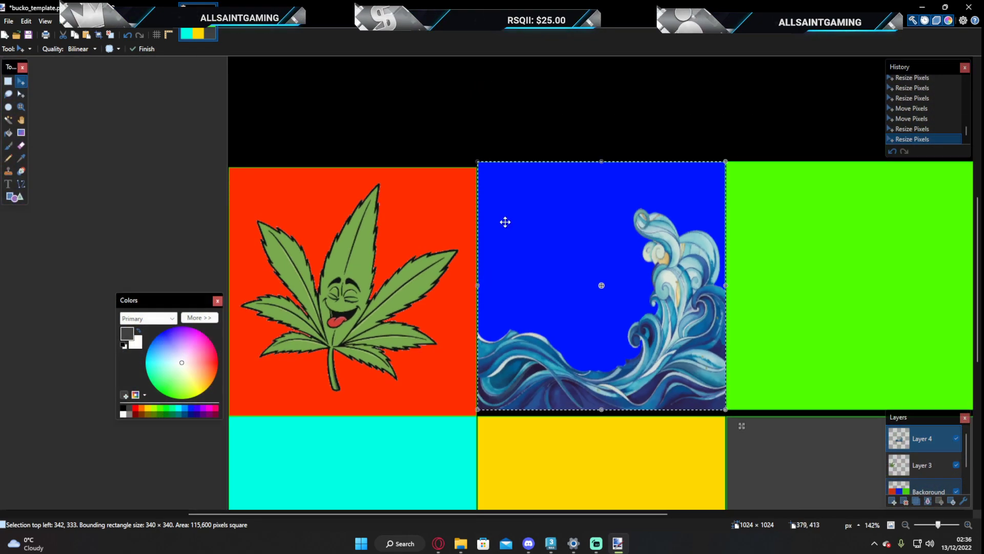
# - Try to adjust the waves picture at the blue square's upper-left corner, stretching it to 341 × 341 pixels
pyautogui.moveTo(505, 218); pyautogui.dragTo(507, 298, button='middle')
pyautogui.moveTo(487, 253); pyautogui.dragTo(481, 462, button='middle')
pyautogui.keyDown('ctrl'); pyautogui.scroll(2, 469, 311); pyautogui.keyUp('ctrl')
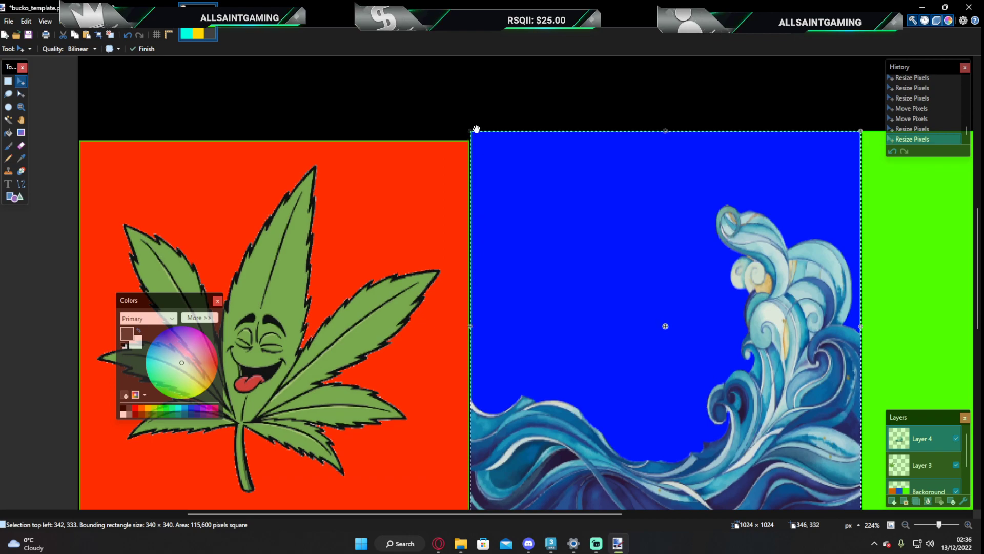
pyautogui.keyDown('ctrl'); pyautogui.scroll(10, 466, 142); pyautogui.keyUp('ctrl')
pyautogui.keyDown('ctrl'); pyautogui.scroll(5, 451, 146); pyautogui.keyUp('ctrl')
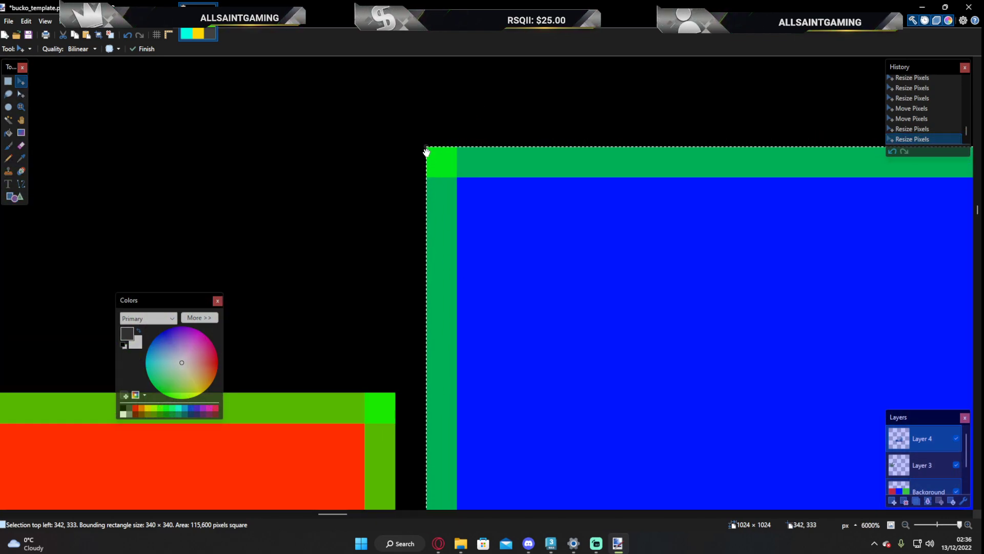
pyautogui.moveTo(389, 110); pyautogui.dragTo(389, 112)
pyautogui.click(457, 187)
pyautogui.scroll(-8, 487, 292)
pyautogui.keyDown('ctrl'); pyautogui.scroll(-8, 510, 325); pyautogui.keyUp('ctrl')
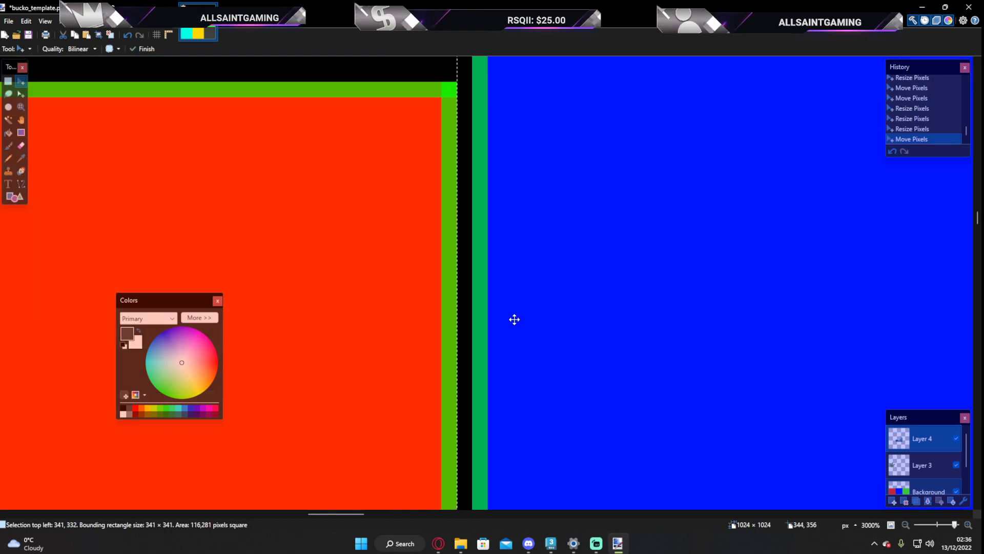
# - Undo the last five move and resize adjustments to the waves picture
pyautogui.hotkey('ctrl', 'z')
pyautogui.hotkey('ctrl', 'z')
pyautogui.hotkey('ctrl', 'z')
pyautogui.hotkey('ctrl', 'z')
pyautogui.hotkey('ctrl', 'z')
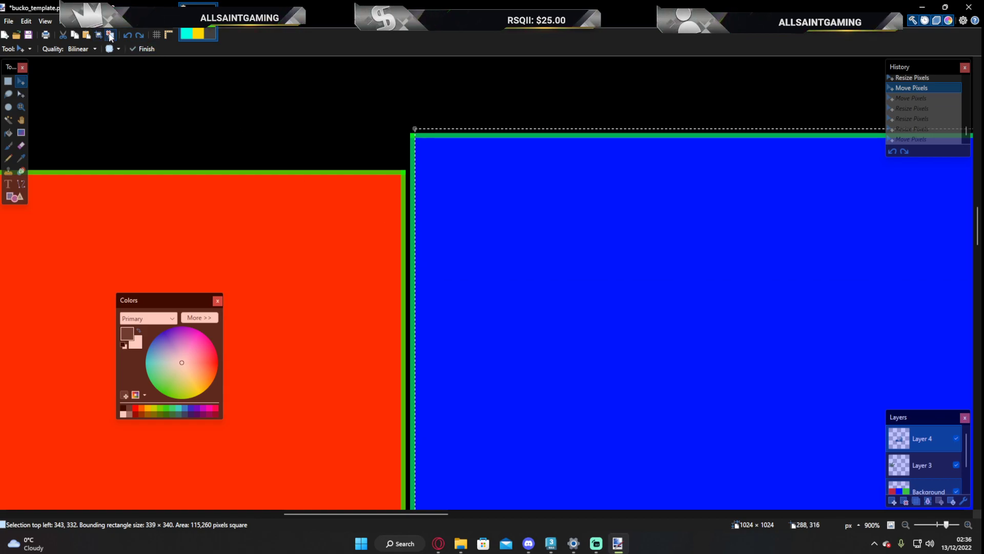
# - Lower the waves picture's top edge so the picture measures 339 × 337 pixels within the blue square
pyautogui.keyDown('ctrl'); pyautogui.scroll(-7, 692, 359); pyautogui.keyUp('ctrl')
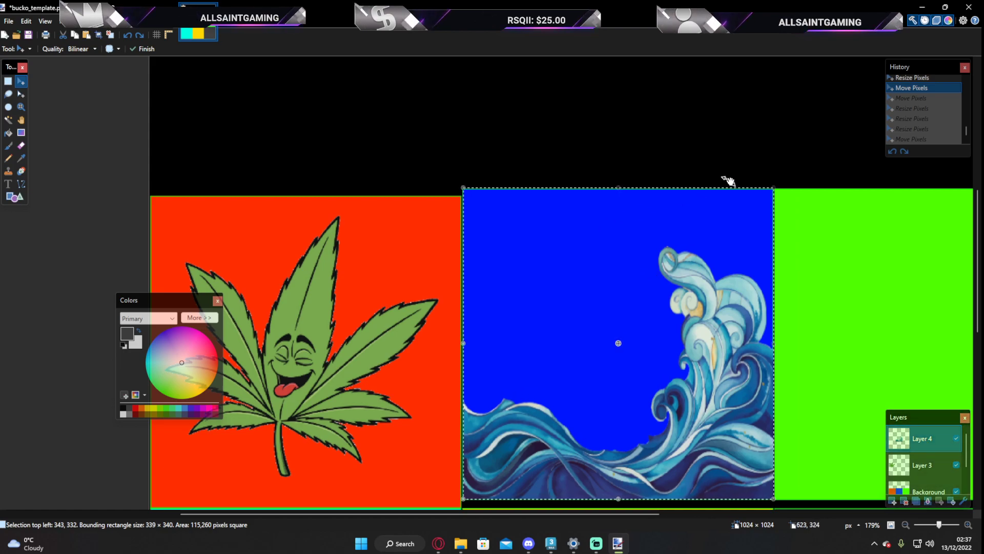
pyautogui.moveTo(625, 191); pyautogui.dragTo(599, 187)
pyautogui.moveTo(616, 195); pyautogui.dragTo(550, 169, button='middle')
pyautogui.moveTo(570, 278); pyautogui.dragTo(557, 259, button='middle')
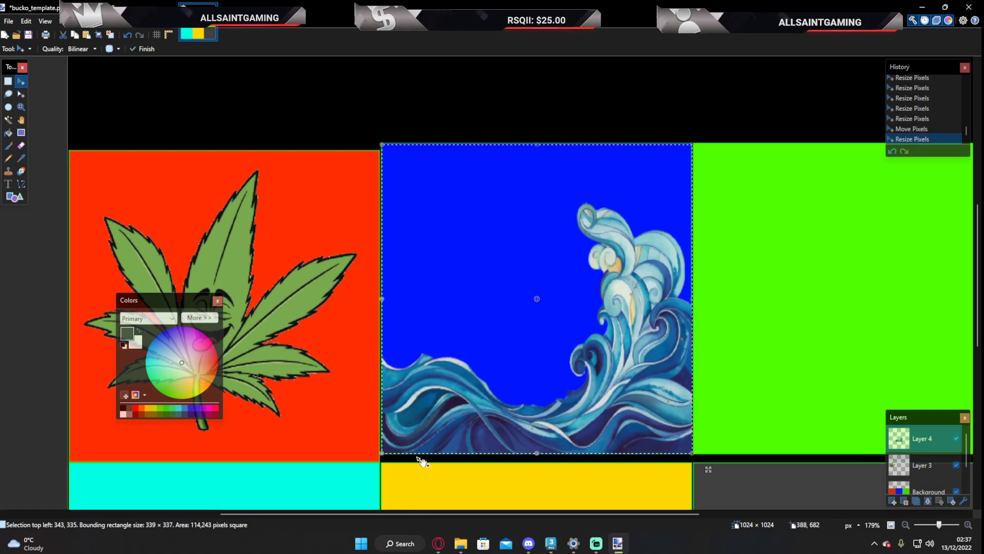
pyautogui.moveTo(424, 460); pyautogui.dragTo(506, 347, button='middle')
pyautogui.moveTo(391, 316); pyautogui.dragTo(457, 351, button='middle')
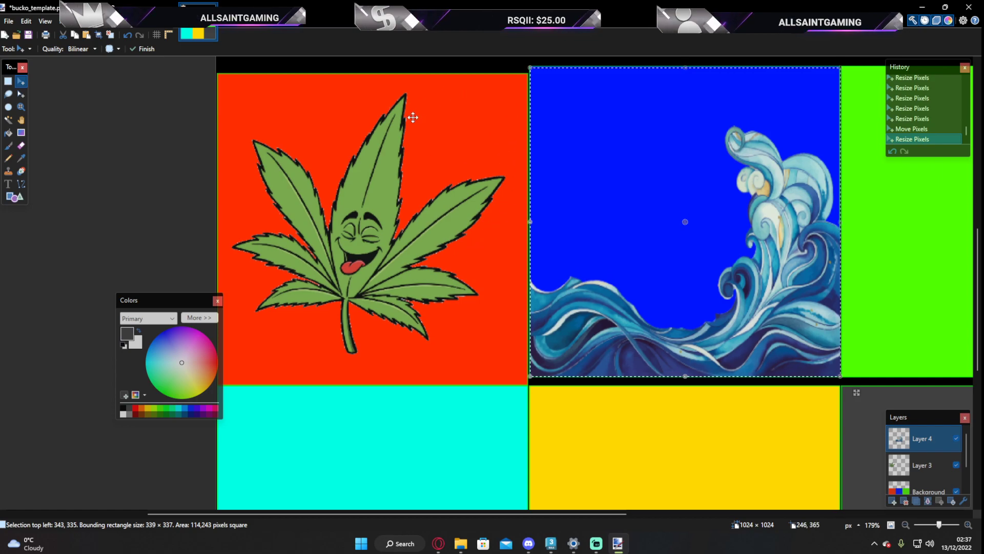
pyautogui.moveTo(689, 65); pyautogui.dragTo(677, 163)
pyautogui.hotkey('ctrl', 'z')
pyautogui.moveTo(795, 189); pyautogui.dragTo(542, 240, button='middle')
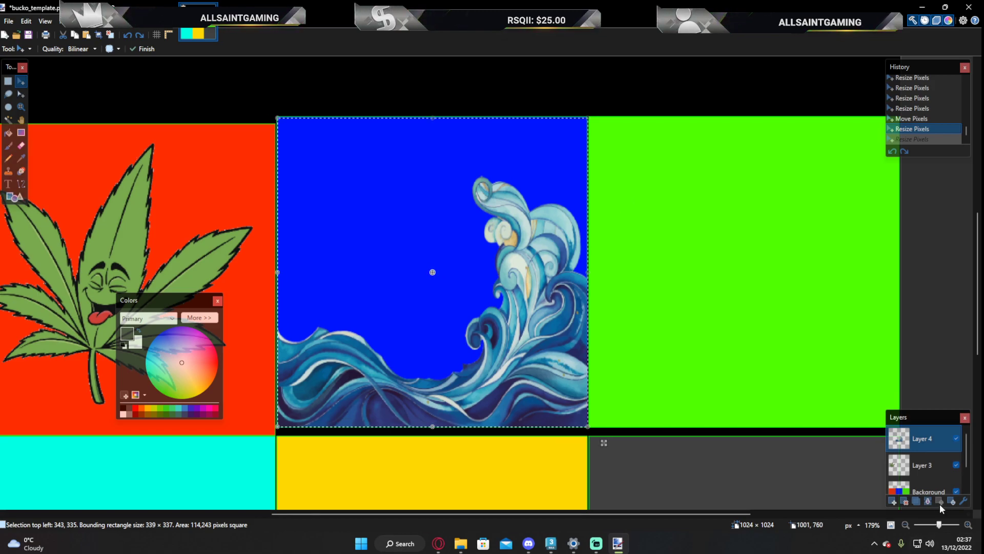
# - Add a new layer, shrink the paint.net window to expose the desktop and copy the bm customes picture file
pyautogui.hotkey('ctrl', 'shift', 'n')
pyautogui.moveTo(824, 9)
pyautogui.mouseDown()
pyautogui.moveTo(818, 132)
pyautogui.moveTo(772, 165)
pyautogui.moveTo(450, 165)
pyautogui.moveTo(452, 15)
pyautogui.moveTo(441, 44)
pyautogui.mouseUp()
pyautogui.rightClick(727, 381)
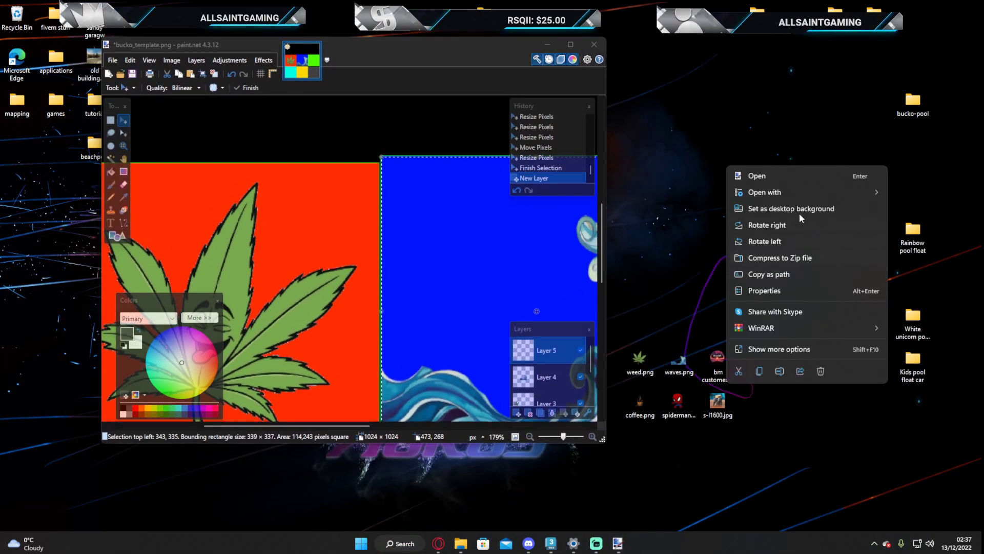
pyautogui.click(760, 371)
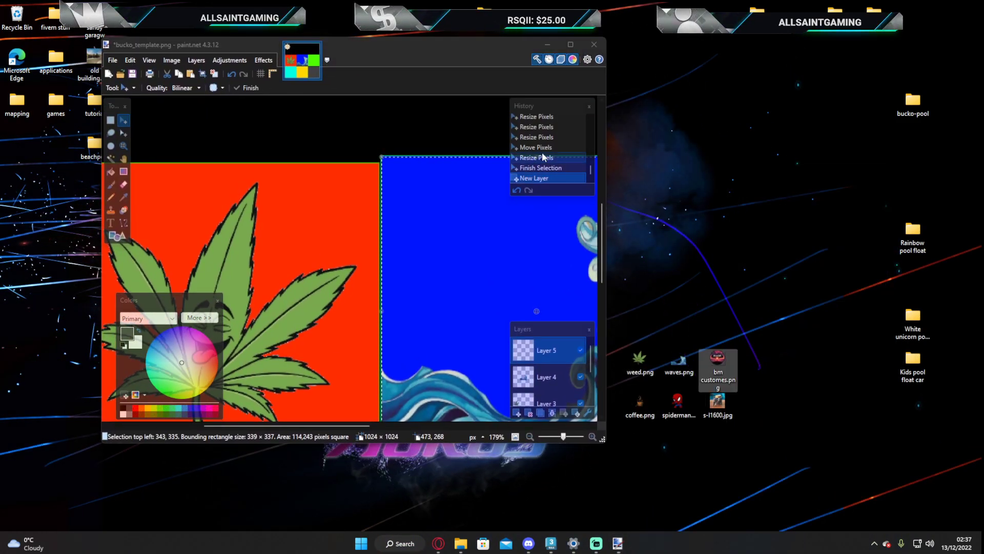
# - Maximize paint.net, deselect the waves, paste the BM Customs logo, scale it to about 392 × 409 pixels and move it over the green square
pyautogui.doubleClick(453, 55)
pyautogui.hotkey('ctrl', 'd')
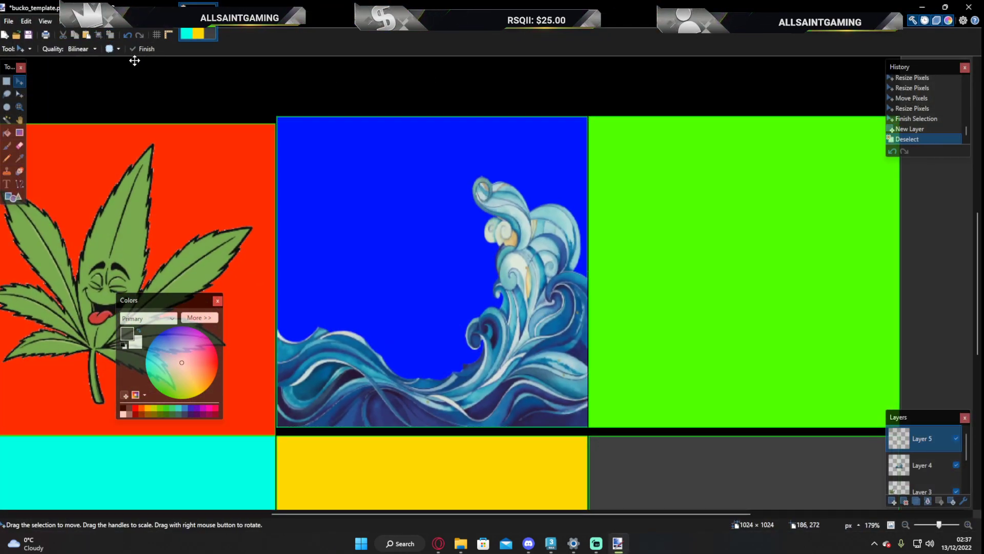
pyautogui.click(87, 35)
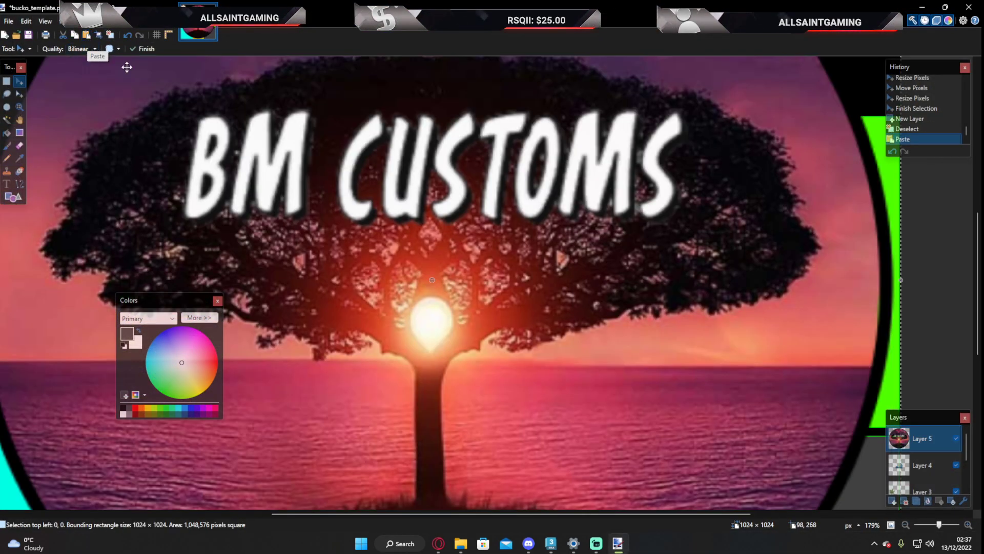
pyautogui.keyDown('ctrl'); pyautogui.scroll(-5, 434, 210); pyautogui.keyUp('ctrl')
pyautogui.moveTo(521, 107); pyautogui.dragTo(390, 233)
pyautogui.moveTo(333, 277); pyautogui.dragTo(464, 216)
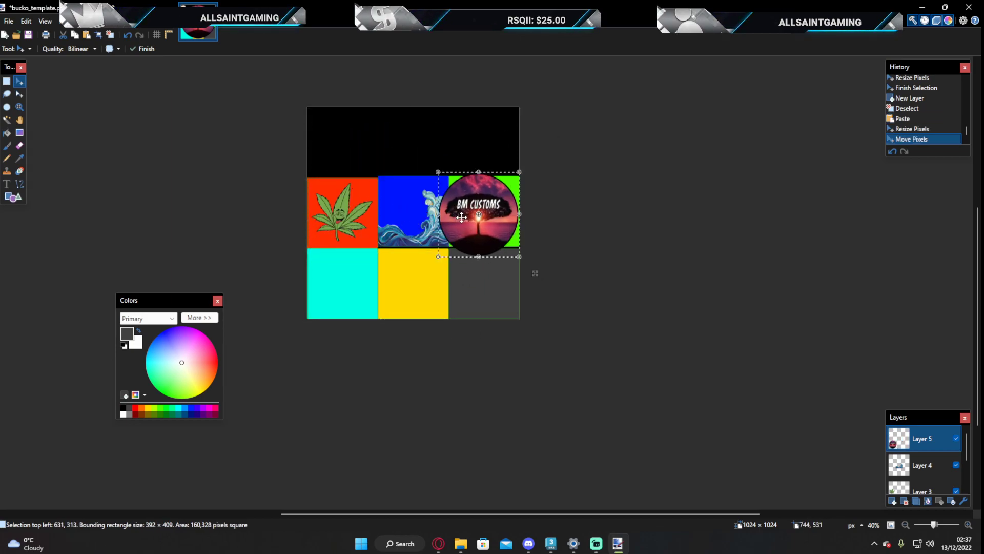
# - Shrink the BM Customs logo further, centre it within the green square and deselect it
pyautogui.keyDown('ctrl'); pyautogui.scroll(5, 489, 211); pyautogui.keyUp('ctrl')
pyautogui.moveTo(588, 76); pyautogui.dragTo(465, 201)
pyautogui.moveTo(377, 272); pyautogui.dragTo(462, 203)
pyautogui.hscroll(-3, 596, 249)
pyautogui.hotkey('ctrl', 'd')
# - Switch to the desktop and copy the s-l1600.jpg picture
pyautogui.click(923, 9)
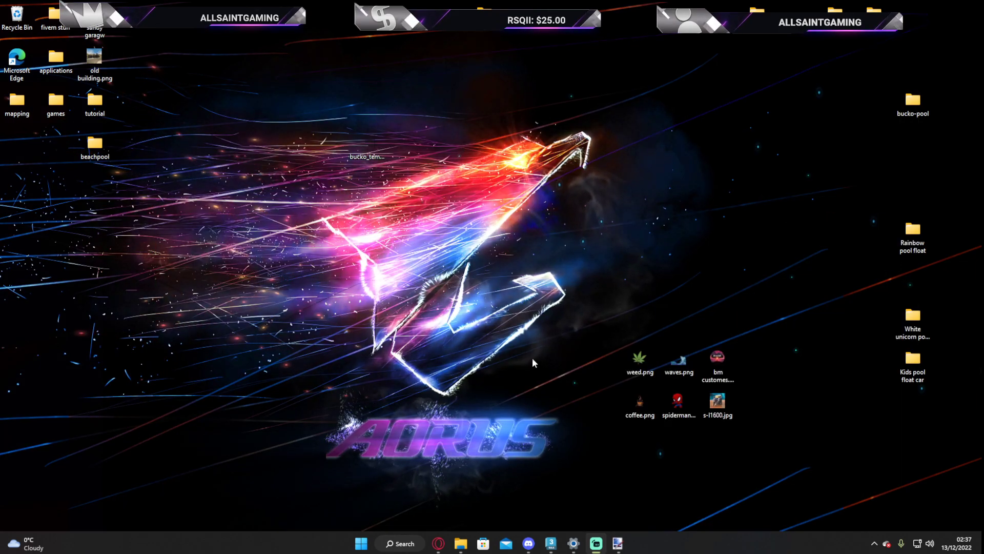
pyautogui.rightClick(718, 405)
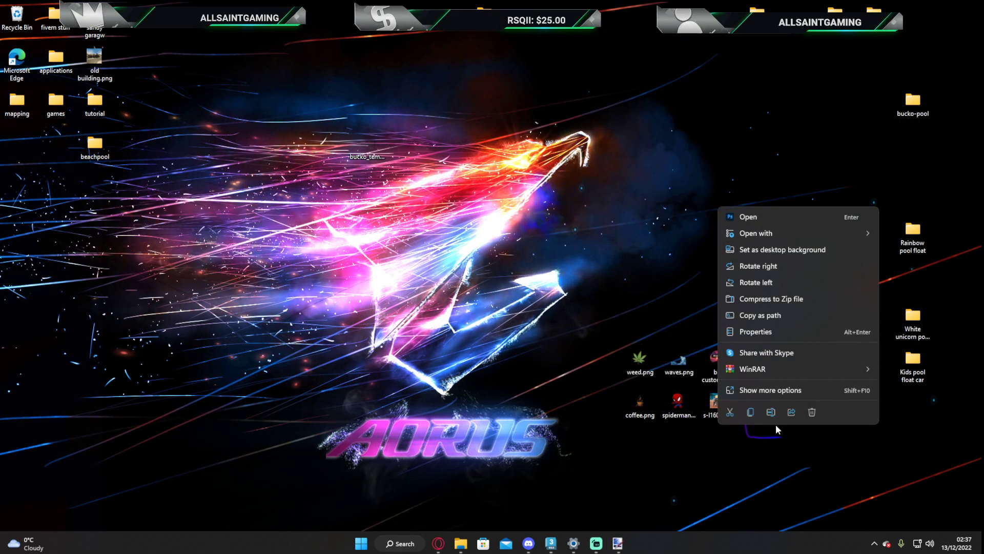
pyautogui.click(752, 411)
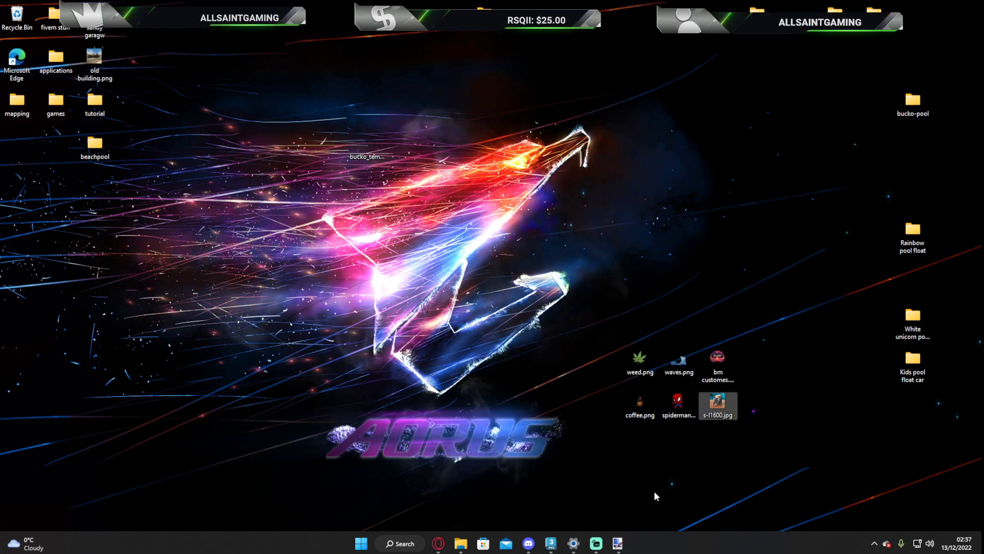
# - Return to paint.net, paste the coffin-bearers picture and scale it to about 324 × 319 pixels inside the cyan square
pyautogui.click(608, 545)
pyautogui.keyDown('ctrl'); pyautogui.scroll(-2, 398, 434); pyautogui.keyUp('ctrl')
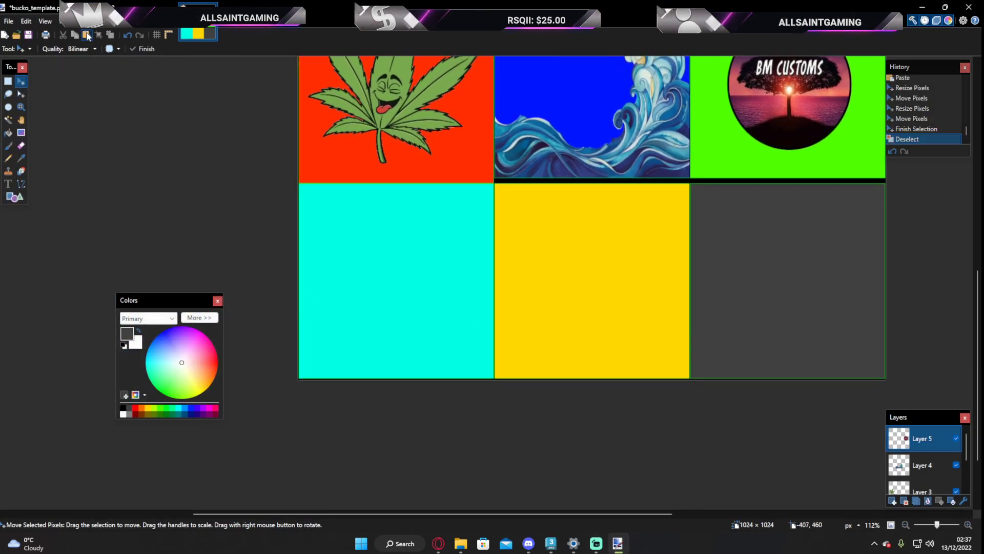
pyautogui.click(87, 35)
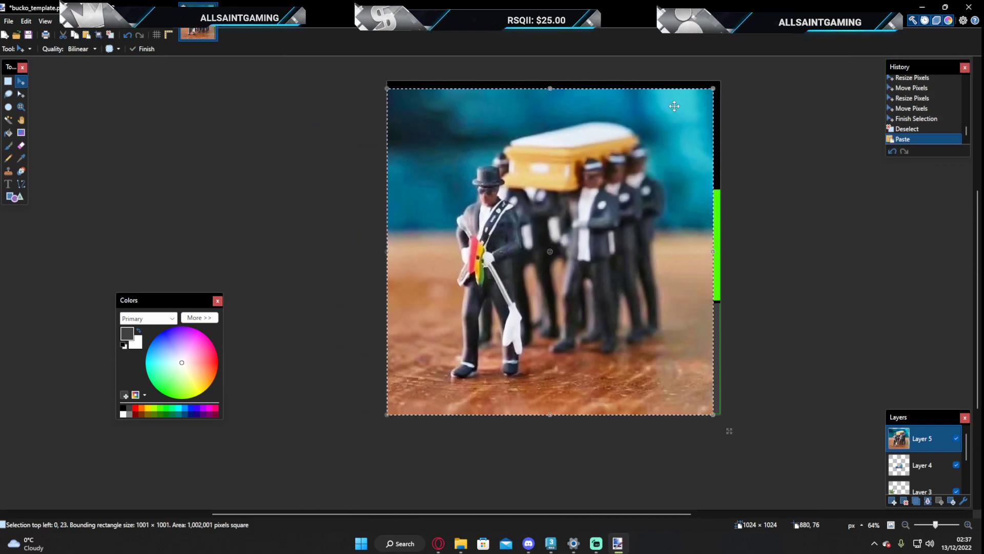
pyautogui.moveTo(713, 91); pyautogui.dragTo(493, 323)
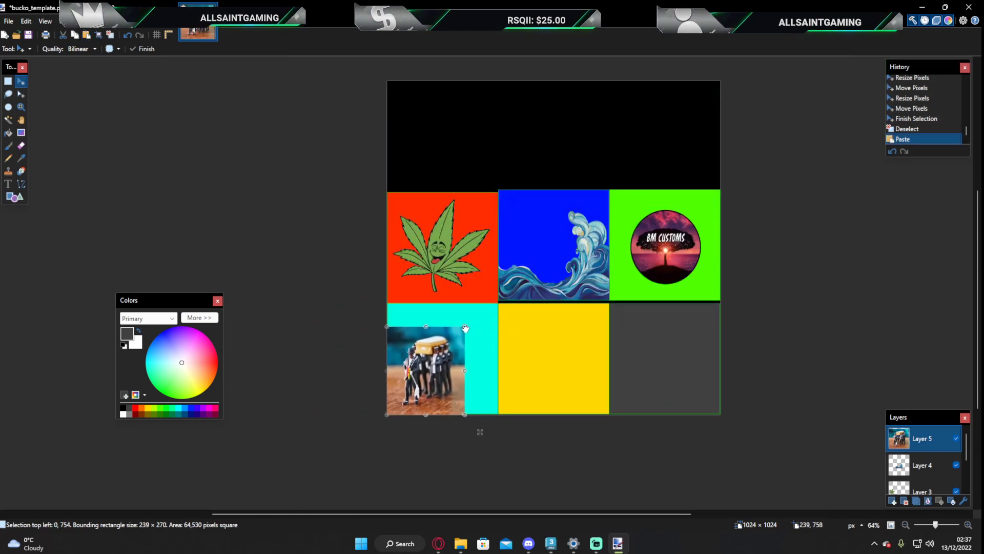
pyautogui.moveTo(496, 308); pyautogui.dragTo(493, 312)
# - Enlarge the coffin-bearers picture from its upper-right corner to 341 × 342 pixels so it fills the cyan square
pyautogui.moveTo(512, 333); pyautogui.dragTo(549, 309, button='middle')
pyautogui.scroll(2, 486, 293)
pyautogui.keyDown('ctrl'); pyautogui.scroll(1, 486, 294); pyautogui.keyUp('ctrl')
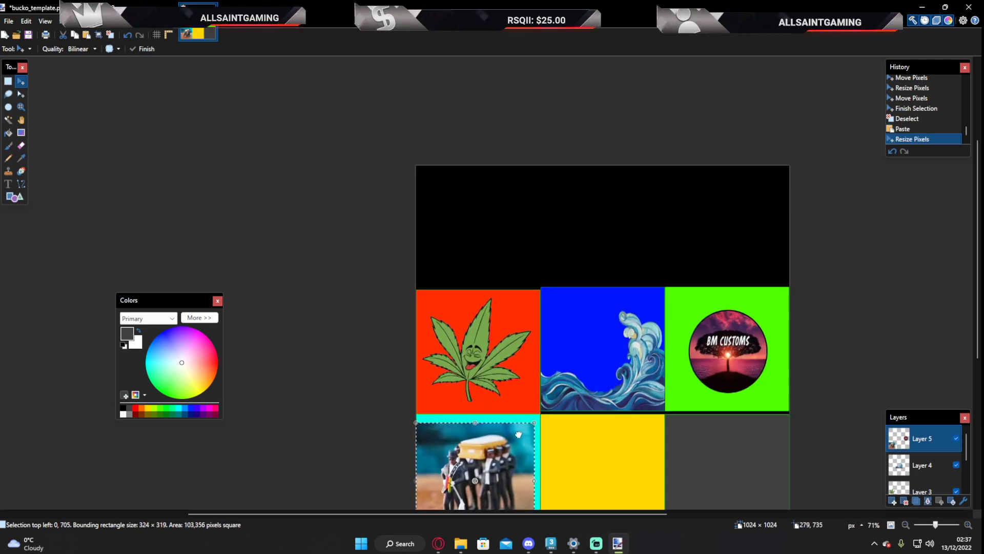
pyautogui.scroll(-2, 485, 336)
pyautogui.keyDown('ctrl'); pyautogui.scroll(7, 509, 248); pyautogui.keyUp('ctrl')
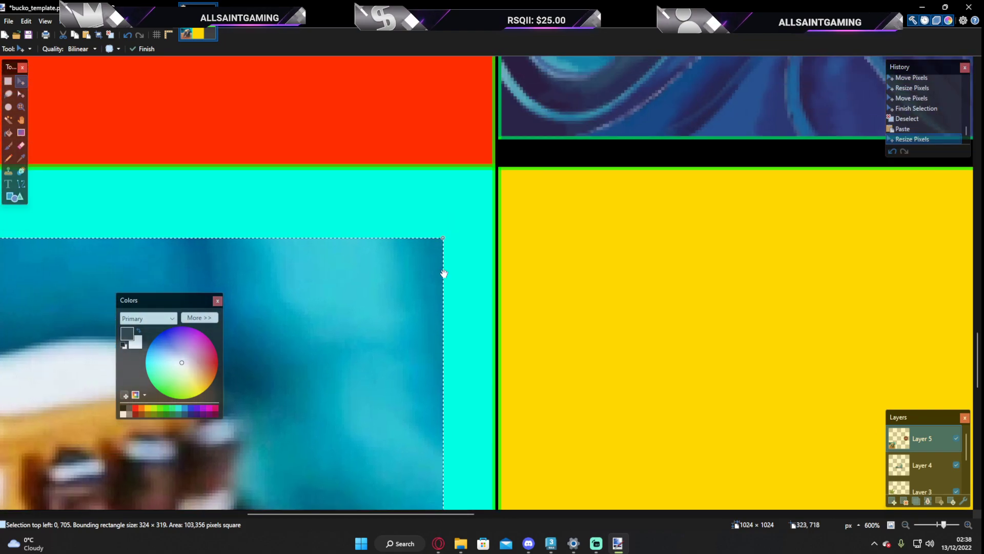
pyautogui.keyDown('ctrl'); pyautogui.scroll(2, 464, 218); pyautogui.keyUp('ctrl')
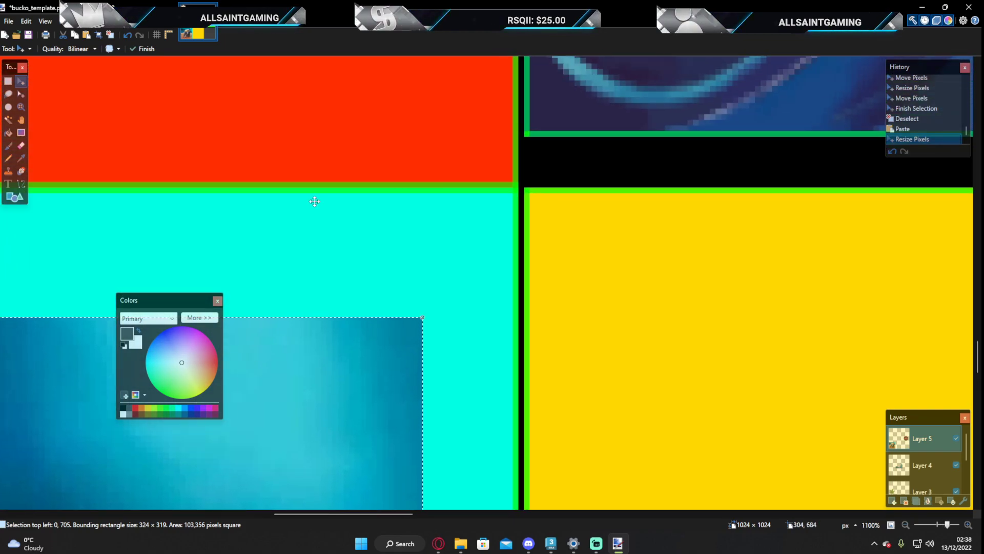
pyautogui.keyDown('ctrl'); pyautogui.scroll(3, 366, 202); pyautogui.keyUp('ctrl')
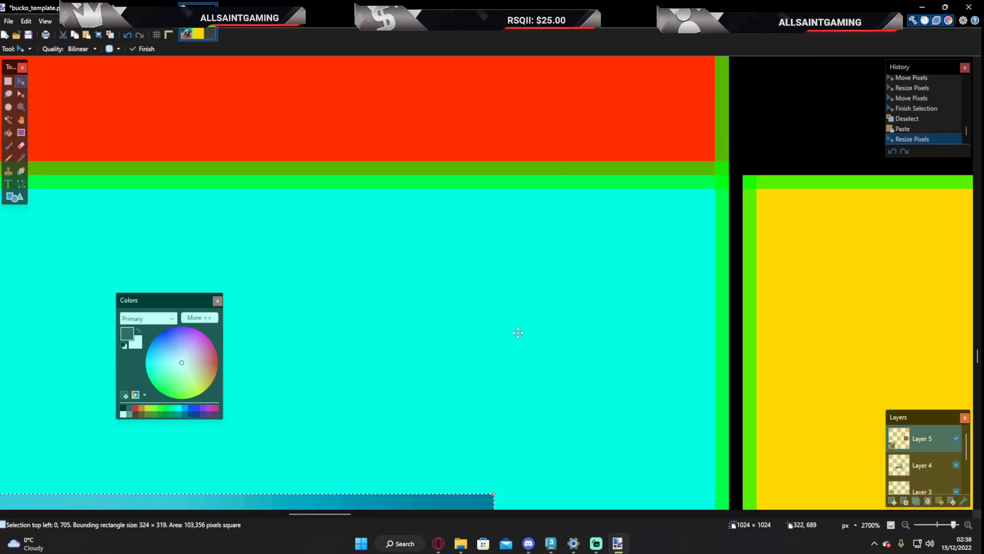
pyautogui.scroll(-2, 515, 359)
pyautogui.moveTo(511, 348); pyautogui.dragTo(693, 91)
pyautogui.moveTo(693, 90); pyautogui.dragTo(554, 286, button='middle')
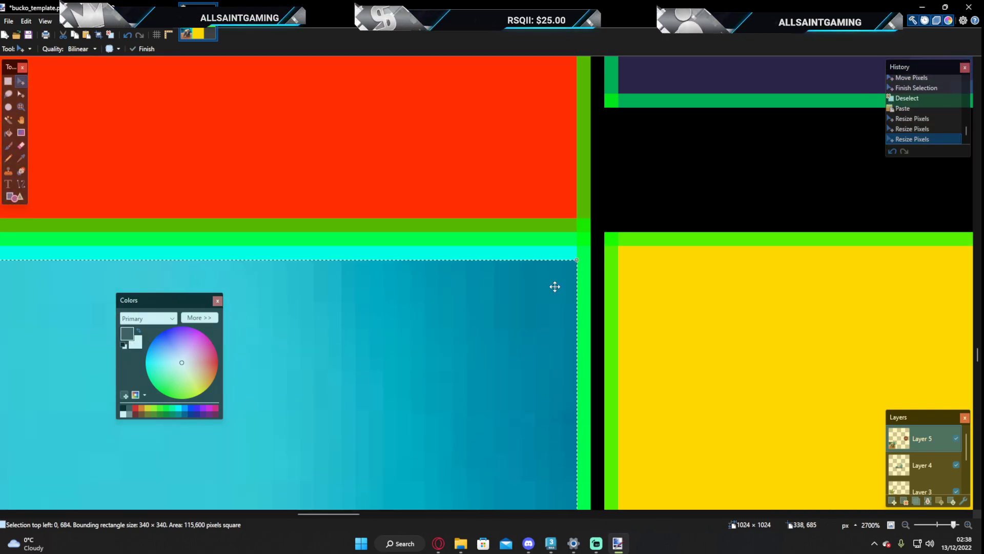
pyautogui.moveTo(581, 246); pyautogui.dragTo(593, 235)
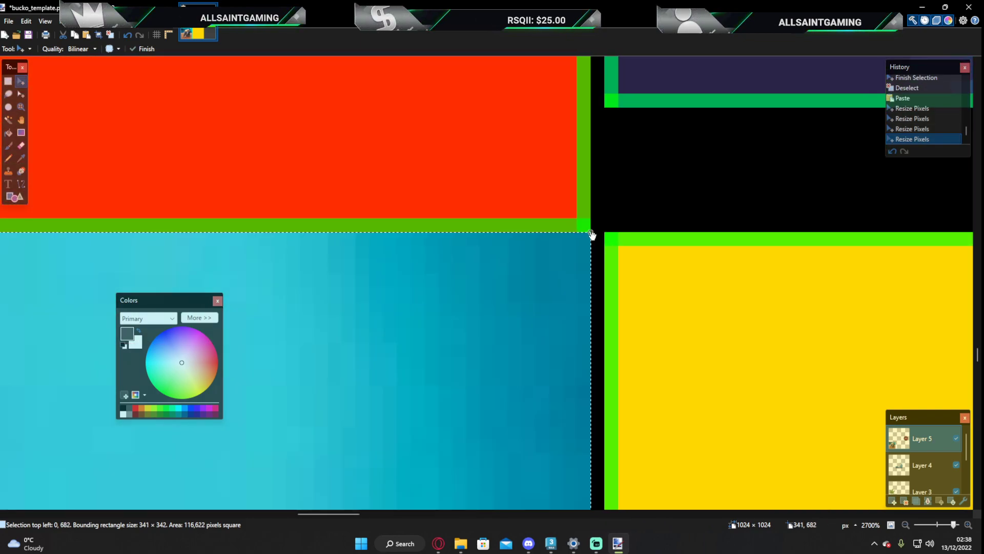
# - Narrow the coffin-bearers picture at its upper-left corner to 340 × 342 pixels so it starts one pixel inside the canvas edge
pyautogui.scroll(-1, 436, 307)
pyautogui.moveTo(410, 309); pyautogui.dragTo(658, 289, button='middle')
pyautogui.keyDown('ctrl'); pyautogui.scroll(-5, 630, 368); pyautogui.keyUp('ctrl')
pyautogui.moveTo(406, 288); pyautogui.dragTo(850, 301, button='middle')
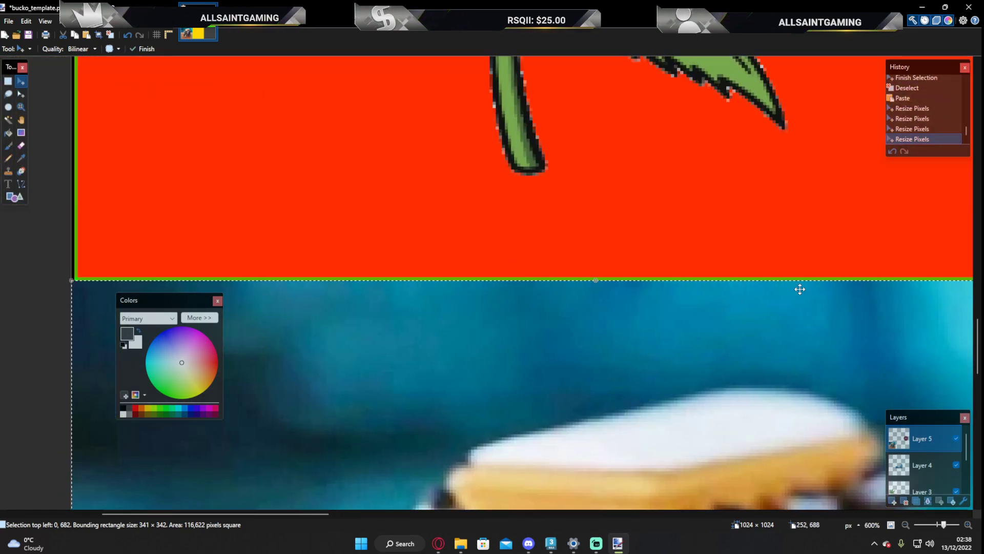
pyautogui.moveTo(178, 284); pyautogui.dragTo(532, 282, button='middle')
pyautogui.keyDown('ctrl'); pyautogui.scroll(1, 418, 280); pyautogui.keyUp('ctrl')
pyautogui.keyDown('ctrl'); pyautogui.scroll(4, 436, 271); pyautogui.keyUp('ctrl')
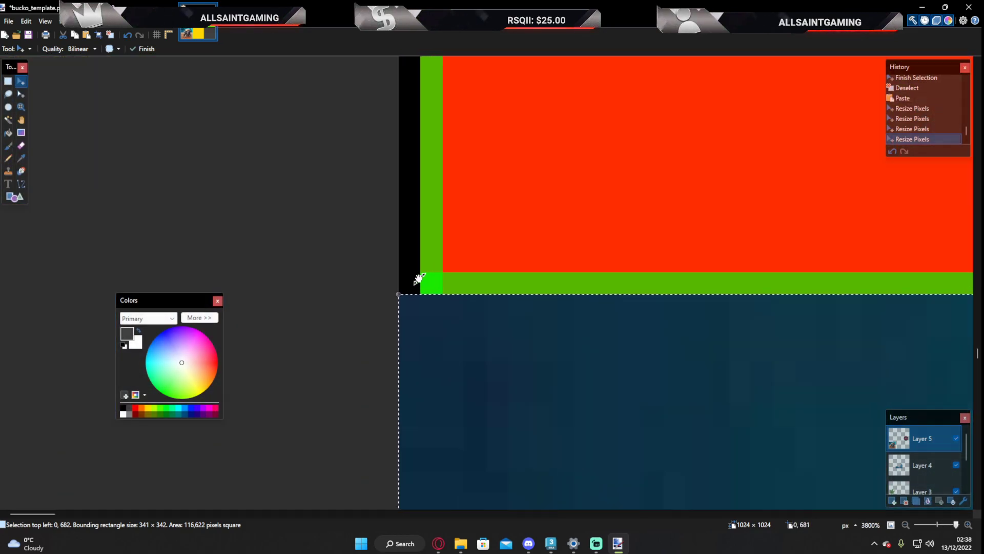
pyautogui.moveTo(390, 305); pyautogui.dragTo(416, 293)
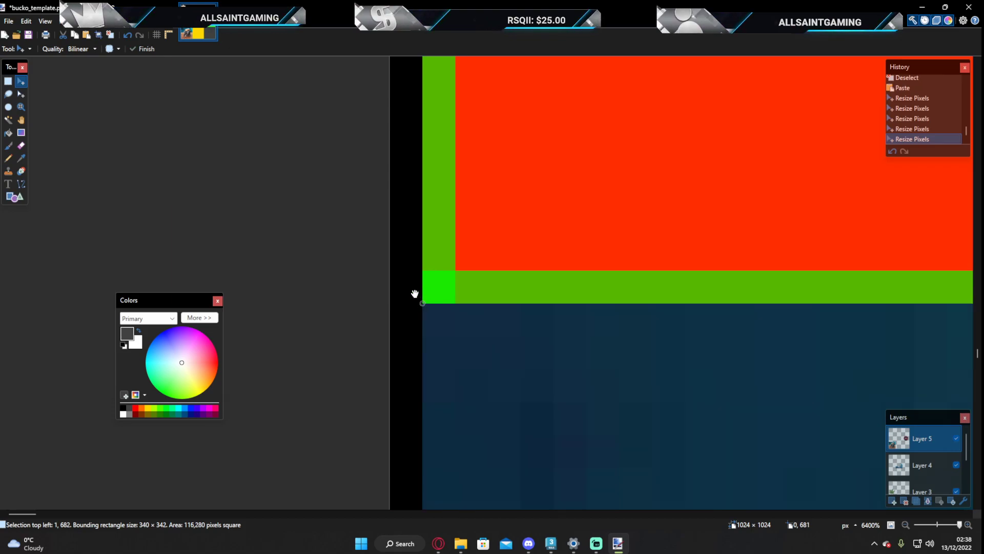
# - Shorten the coffin-bearers picture from its lower-left corner to 340 × 340 pixels, check its lower-right corner and deselect it
pyautogui.keyDown('ctrl'); pyautogui.scroll(-5, 414, 296); pyautogui.keyUp('ctrl')
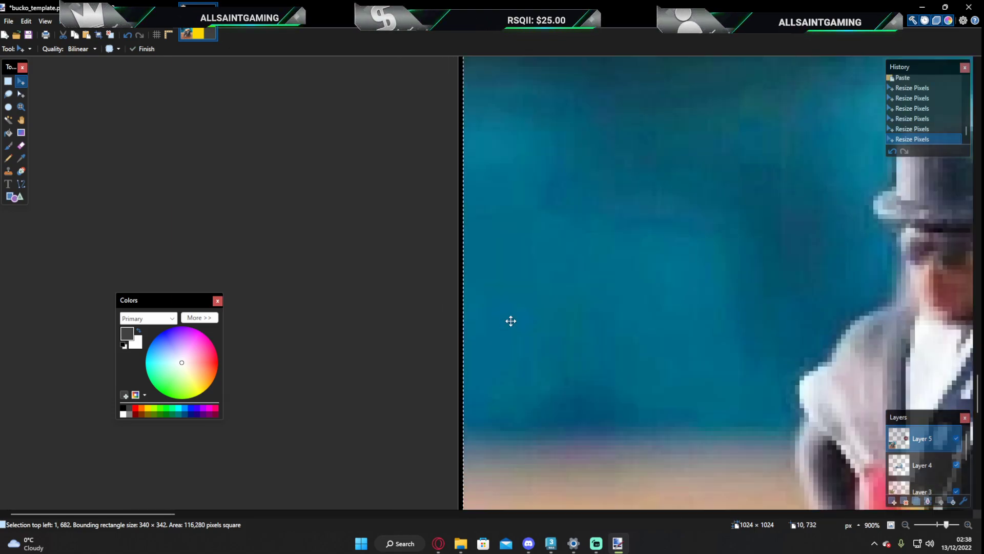
pyautogui.keyDown('ctrl'); pyautogui.scroll(4, 524, 336); pyautogui.keyUp('ctrl')
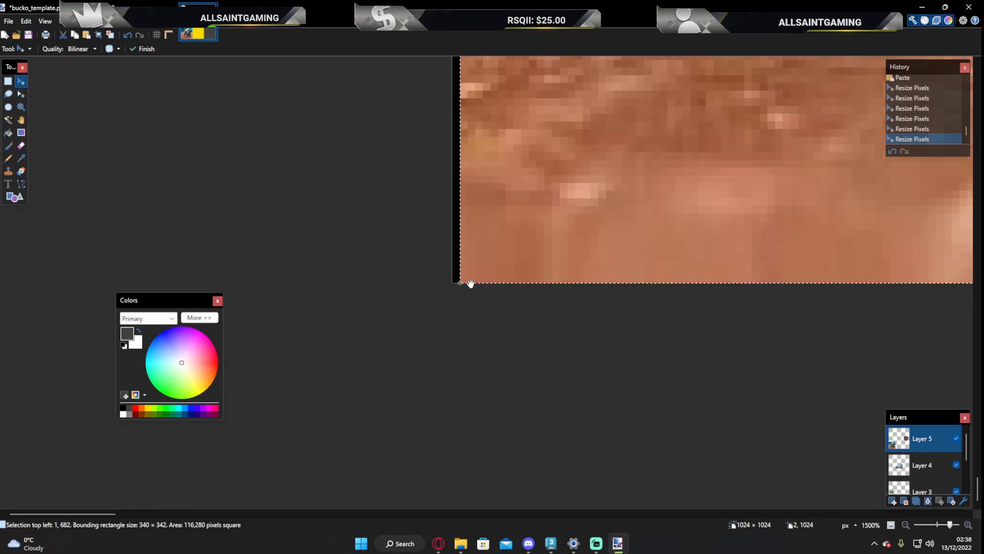
pyautogui.moveTo(452, 281); pyautogui.dragTo(447, 255)
pyautogui.keyDown('ctrl'); pyautogui.scroll(-8, 575, 266); pyautogui.keyUp('ctrl')
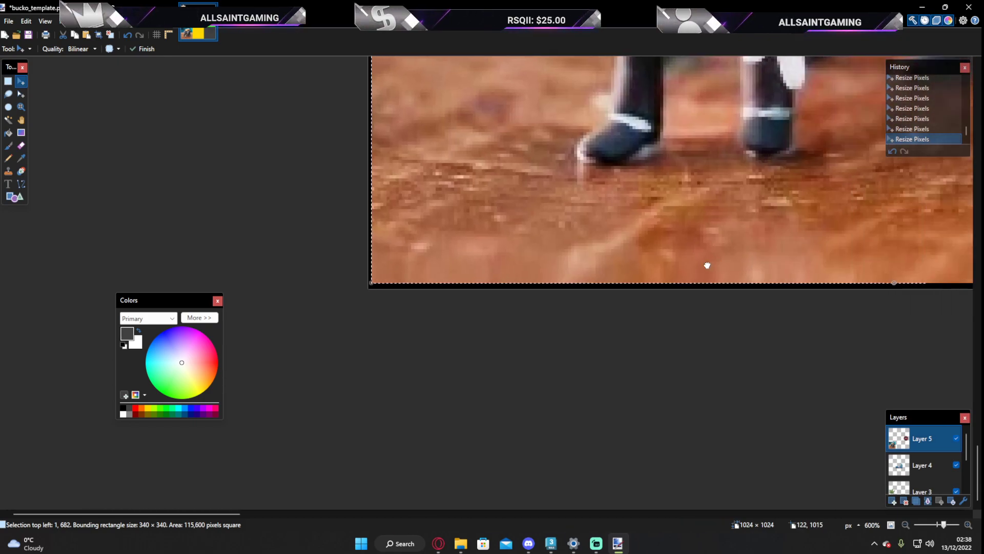
pyautogui.keyDown('ctrl'); pyautogui.scroll(4, 636, 302); pyautogui.keyUp('ctrl')
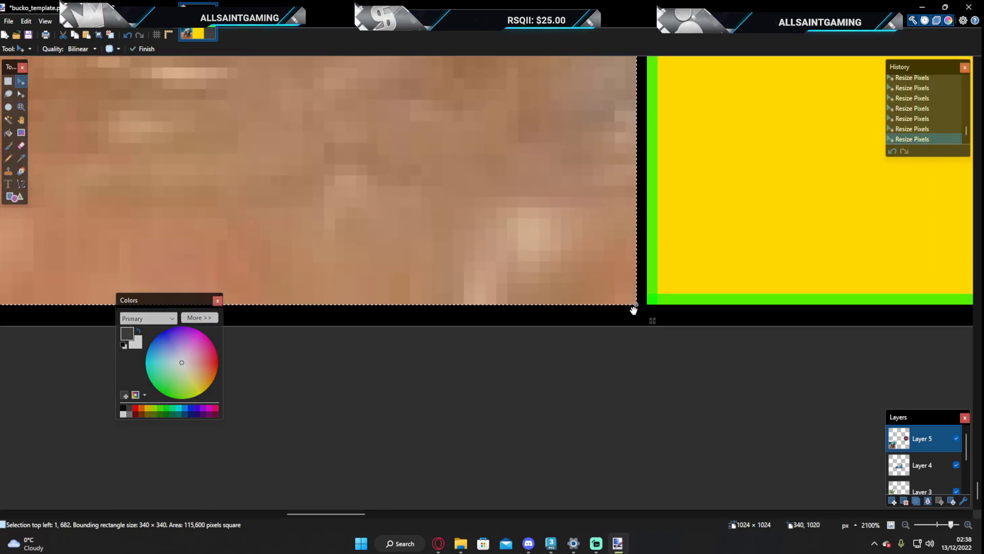
pyautogui.keyDown('ctrl'); pyautogui.scroll(-4, 634, 307); pyautogui.keyUp('ctrl')
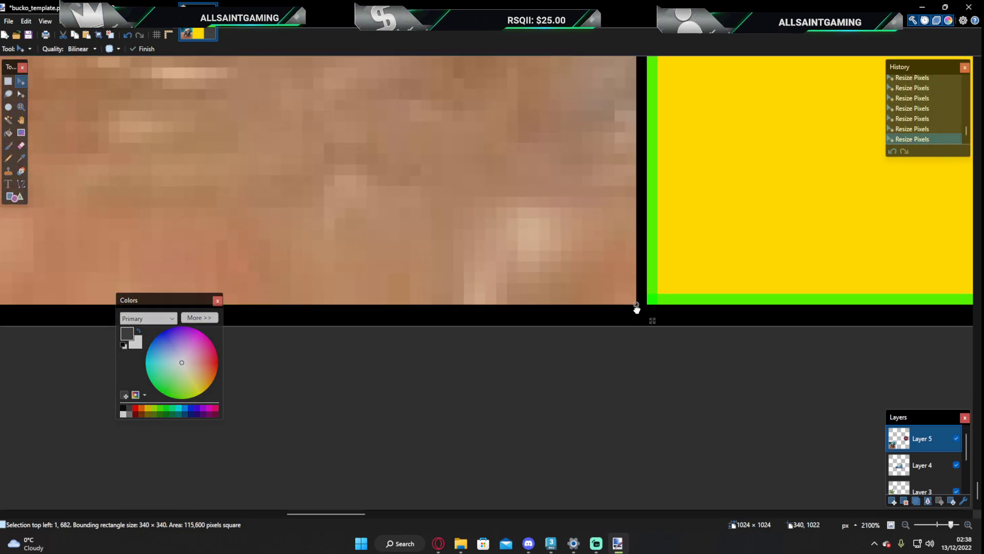
pyautogui.keyDown('ctrl'); pyautogui.scroll(-4, 627, 307); pyautogui.keyUp('ctrl')
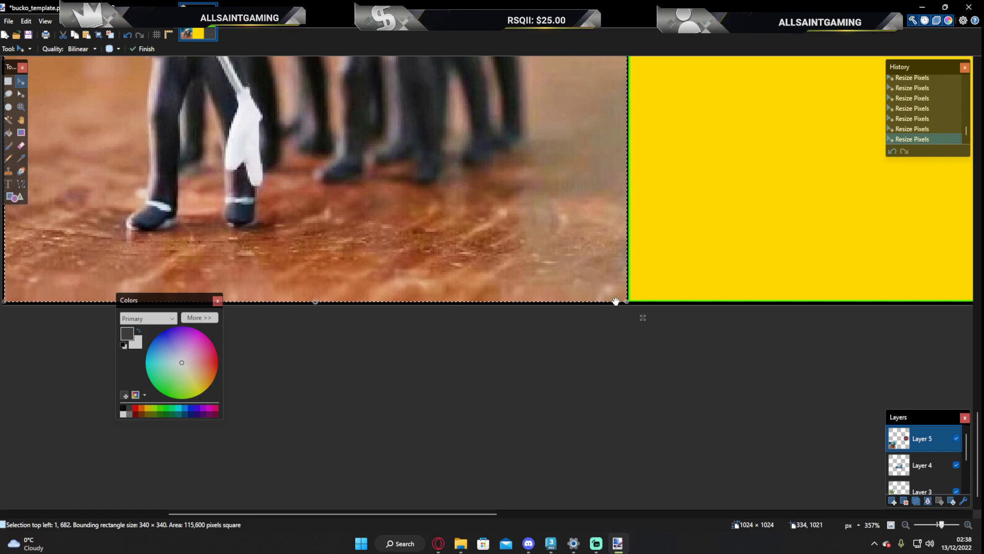
pyautogui.keyDown('ctrl'); pyautogui.scroll(-5, 616, 302); pyautogui.keyUp('ctrl')
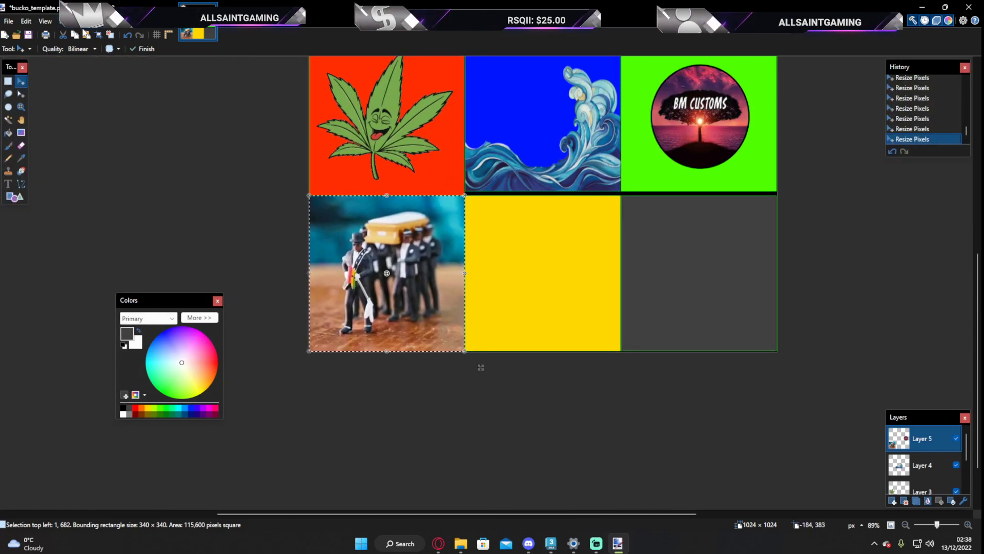
pyautogui.click(111, 35)
# - Shrink the paint.net window to uncover the desktop and copy the spiderman.png picture
pyautogui.moveTo(392, 4)
pyautogui.mouseDown()
pyautogui.moveTo(539, 189)
pyautogui.moveTo(685, 75)
pyautogui.moveTo(743, 128)
pyautogui.moveTo(675, 93)
pyautogui.moveTo(118, 284)
pyautogui.moveTo(317, 66)
pyautogui.mouseUp()
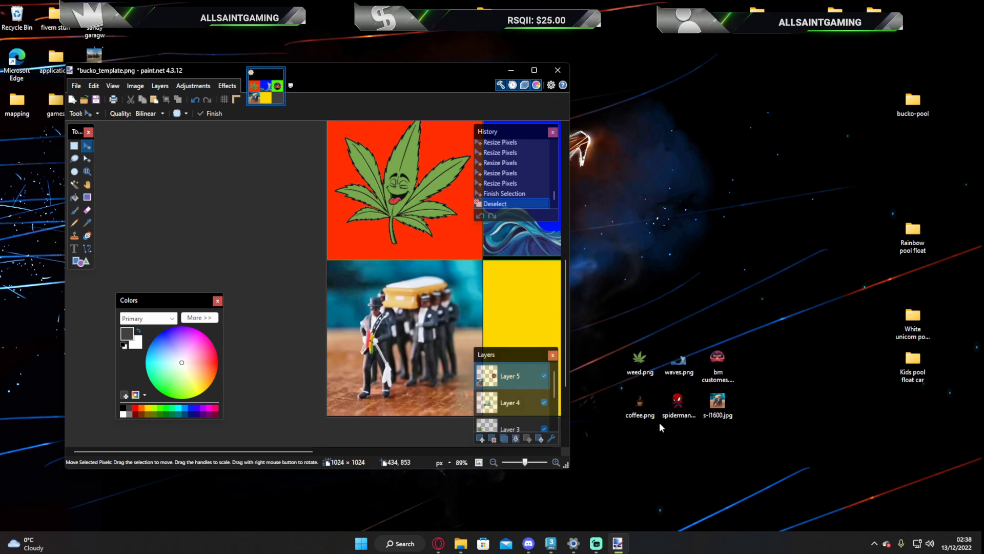
pyautogui.rightClick(681, 396)
pyautogui.rightClick(681, 394)
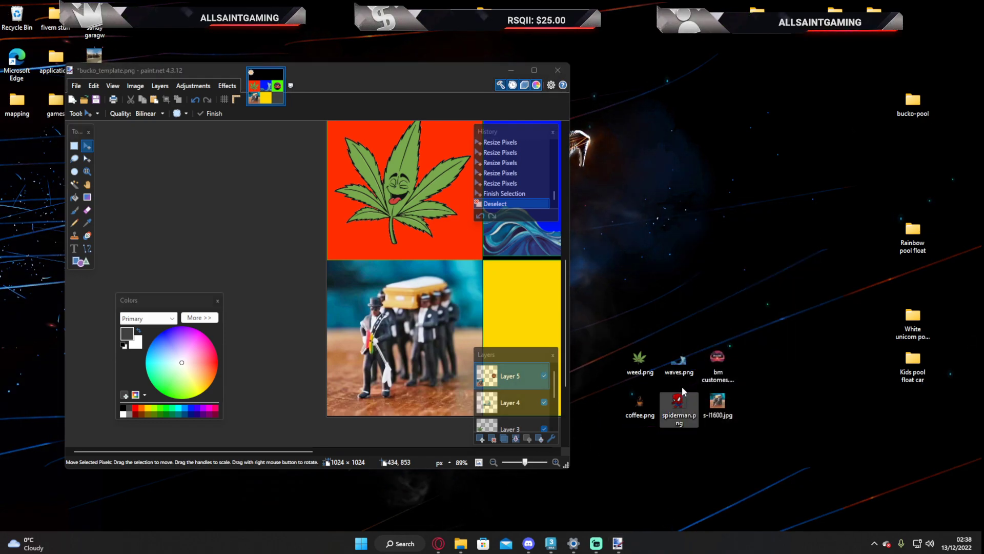
pyautogui.click(715, 413)
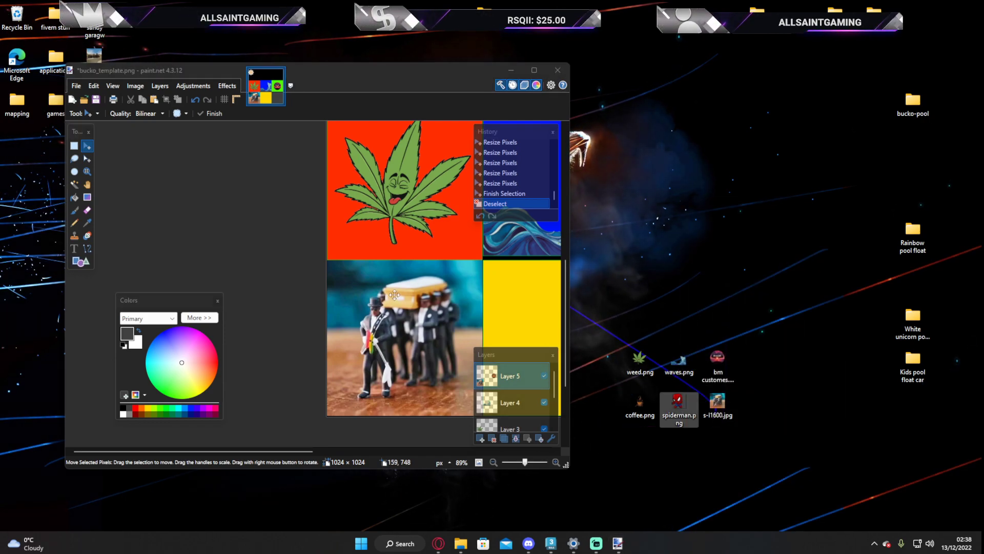
# - Add a new layer in paint.net, paste the Spider-Man picture and move it over the yellow square
pyautogui.keyDown('ctrl'); pyautogui.scroll(-1, 400, 271); pyautogui.keyUp('ctrl')
pyautogui.moveTo(400, 271); pyautogui.dragTo(266, 280, button='middle')
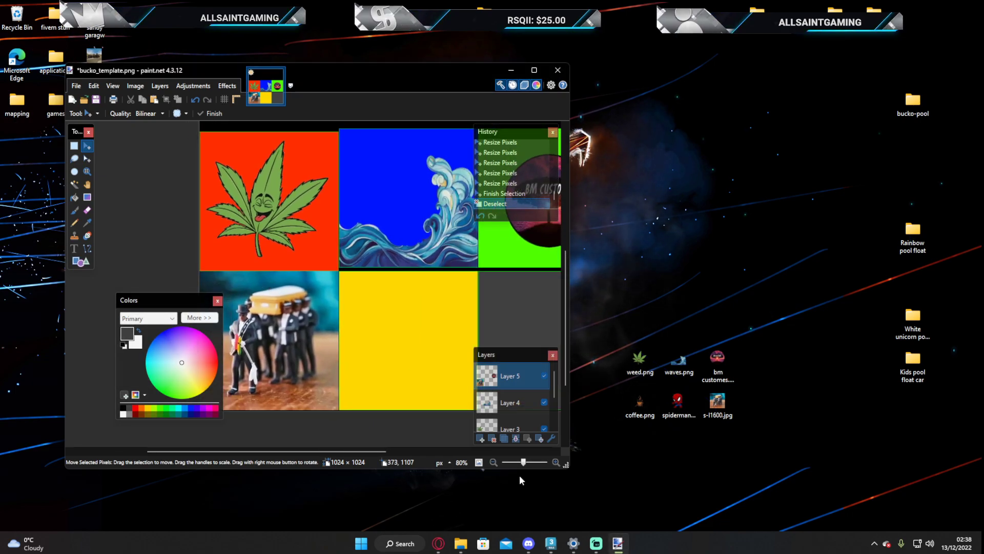
pyautogui.click(481, 438)
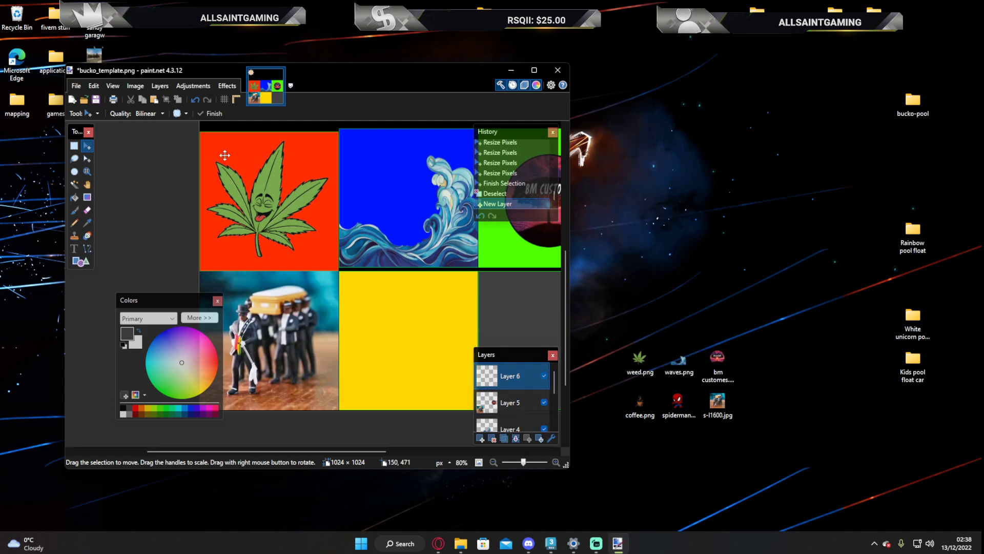
pyautogui.click(154, 99)
pyautogui.moveTo(282, 188); pyautogui.dragTo(402, 280)
pyautogui.keyDown('ctrl'); pyautogui.scroll(-4, 421, 266); pyautogui.keyUp('ctrl')
pyautogui.moveTo(467, 231); pyautogui.dragTo(442, 205, button='middle')
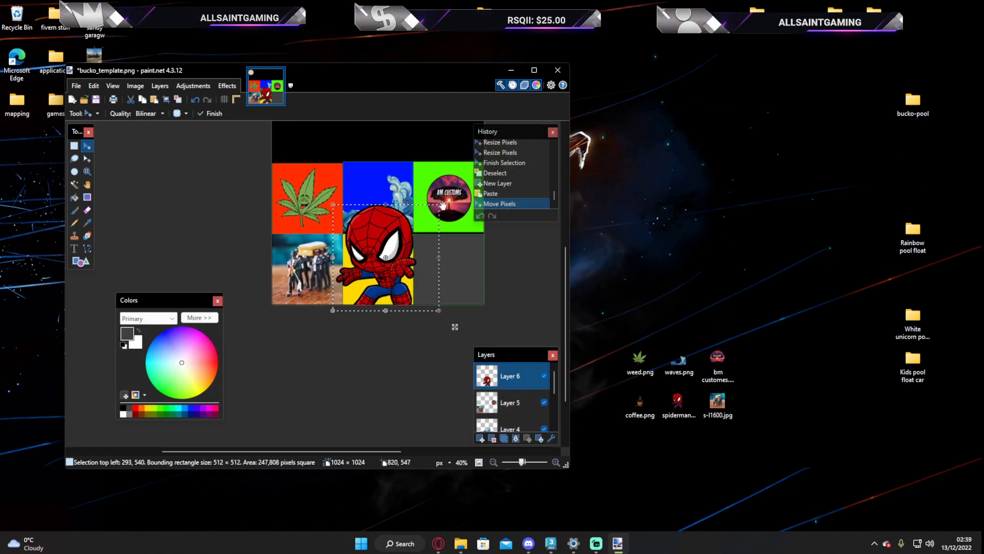
# - Scale the Spider-Man picture to about 271 × 313 pixels, centre it within the yellow square and deselect it
pyautogui.moveTo(442, 206); pyautogui.dragTo(391, 244)
pyautogui.moveTo(391, 288); pyautogui.dragTo(412, 281)
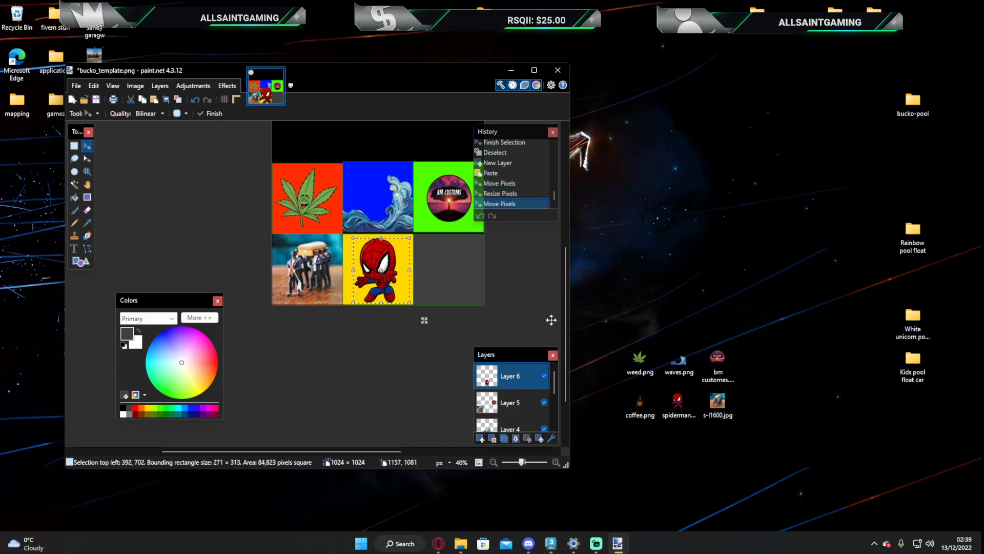
pyautogui.click(177, 99)
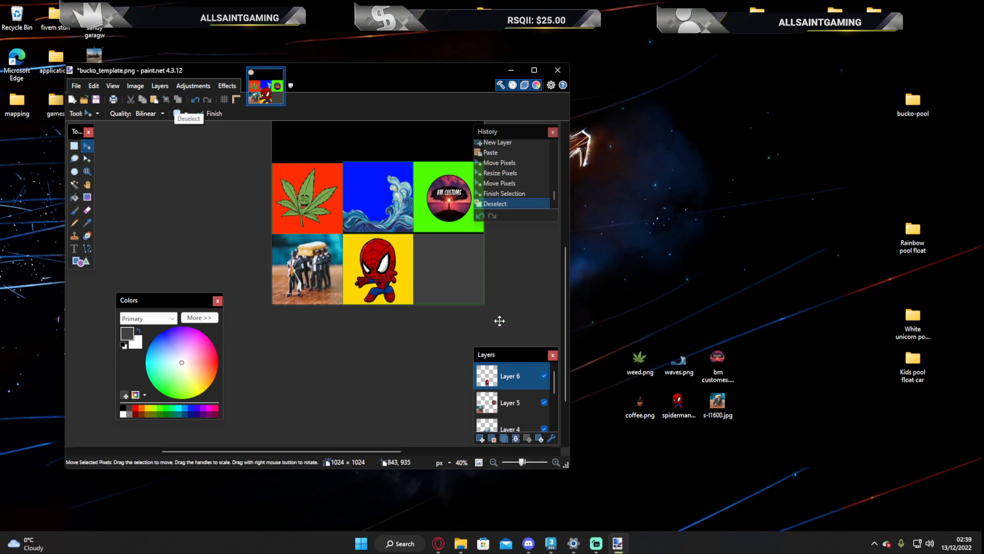
# - Copy coffee.png from the desktop, paste it into Layer 6 and move it over the dark grey square
pyautogui.rightClick(650, 396)
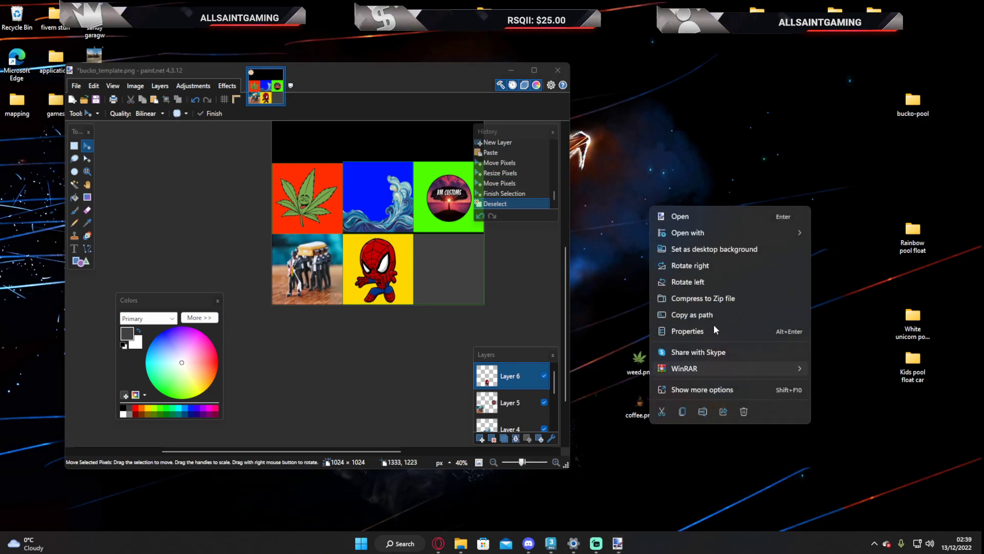
pyautogui.click(682, 411)
pyautogui.click(301, 142)
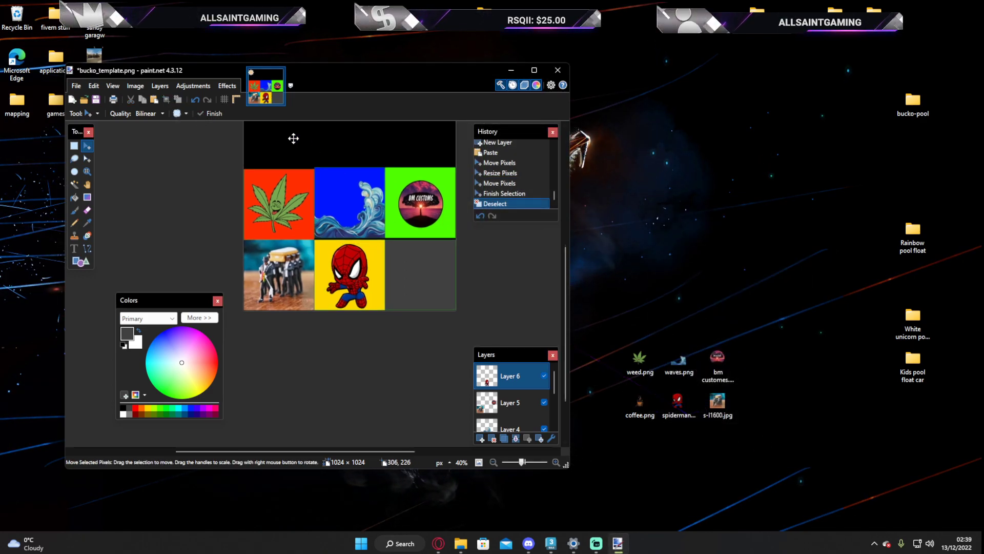
pyautogui.click(154, 101)
pyautogui.moveTo(302, 205); pyautogui.dragTo(397, 272)
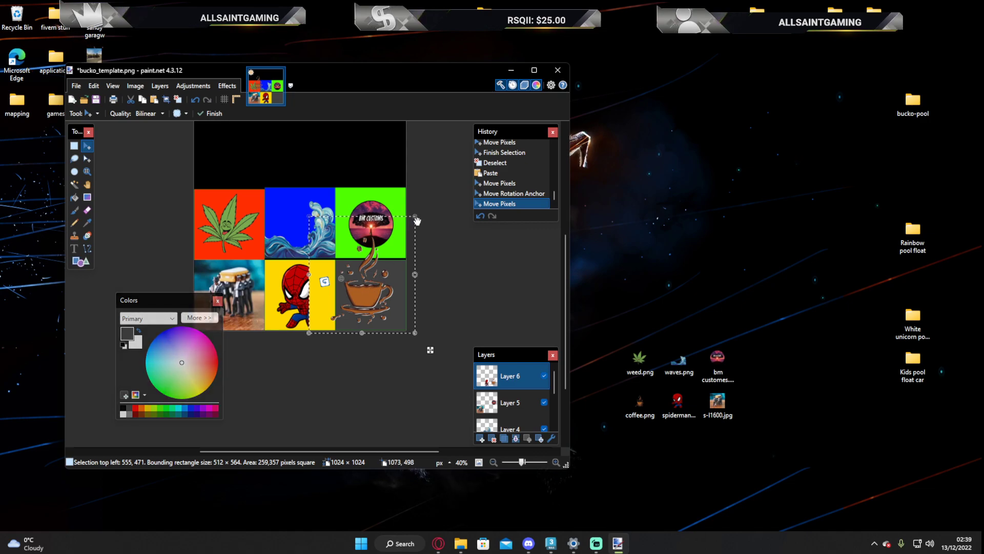
# - Scale the coffee cup picture to about 302 × 289 pixels and position it inside the dark grey square
pyautogui.moveTo(409, 230); pyautogui.dragTo(380, 294)
pyautogui.keyDown('ctrl'); pyautogui.scroll(4, 380, 292); pyautogui.keyUp('ctrl')
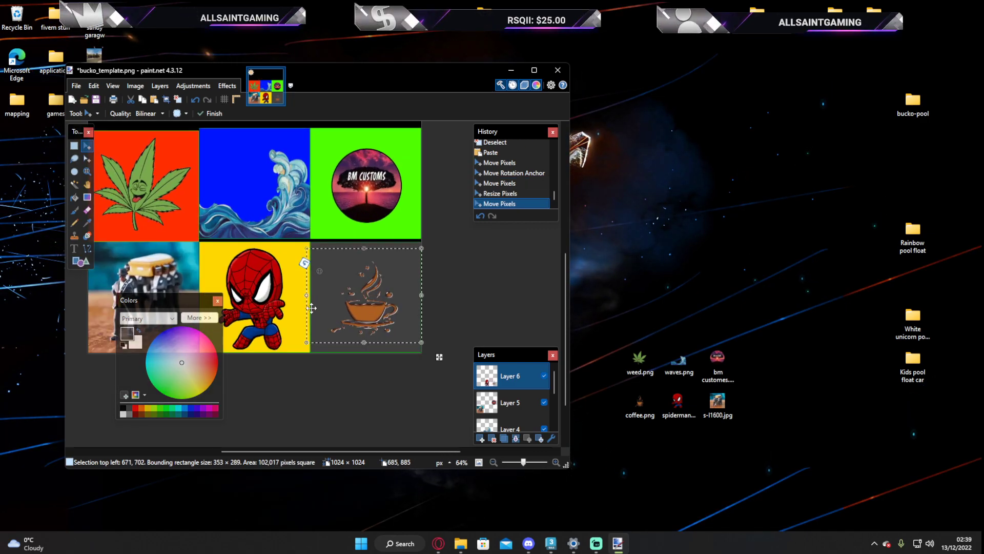
pyautogui.moveTo(306, 292); pyautogui.dragTo(361, 295)
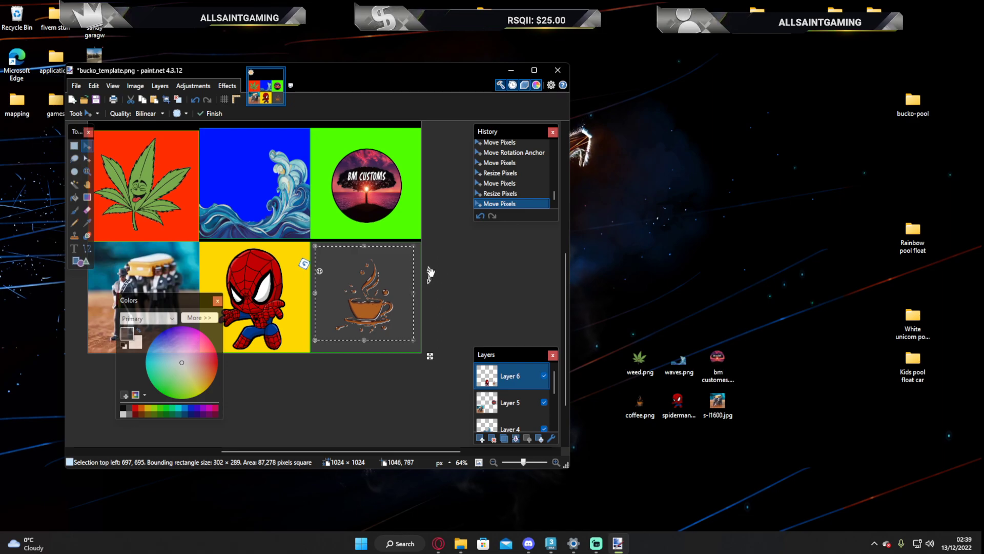
# - Maximize the window and merge the picture layers down into Background, undoing the extra merge into Layer 2
pyautogui.doubleClick(423, 75)
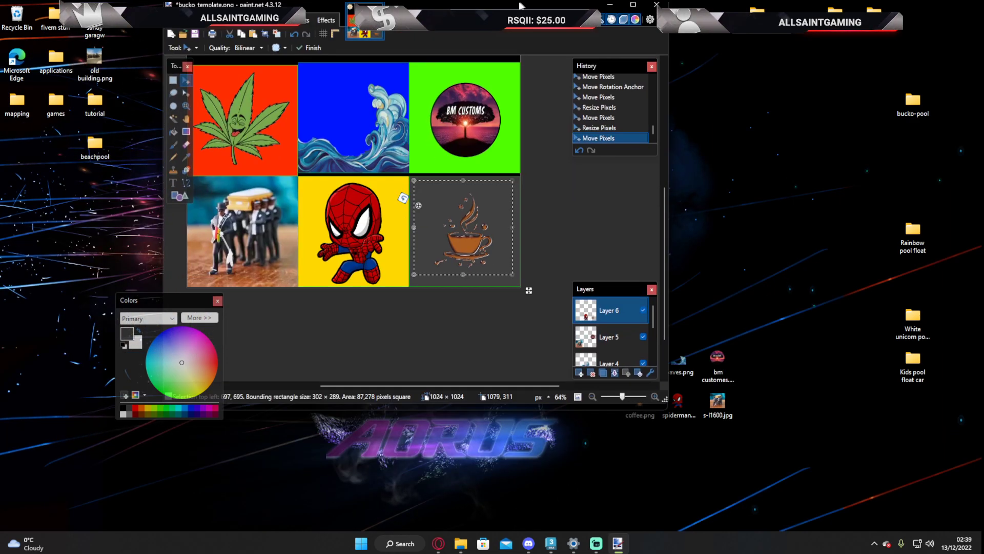
pyautogui.click(928, 503)
pyautogui.click(928, 502)
pyautogui.click(927, 503)
pyautogui.click(928, 502)
pyautogui.click(928, 503)
pyautogui.hotkey('ctrl', 'z')
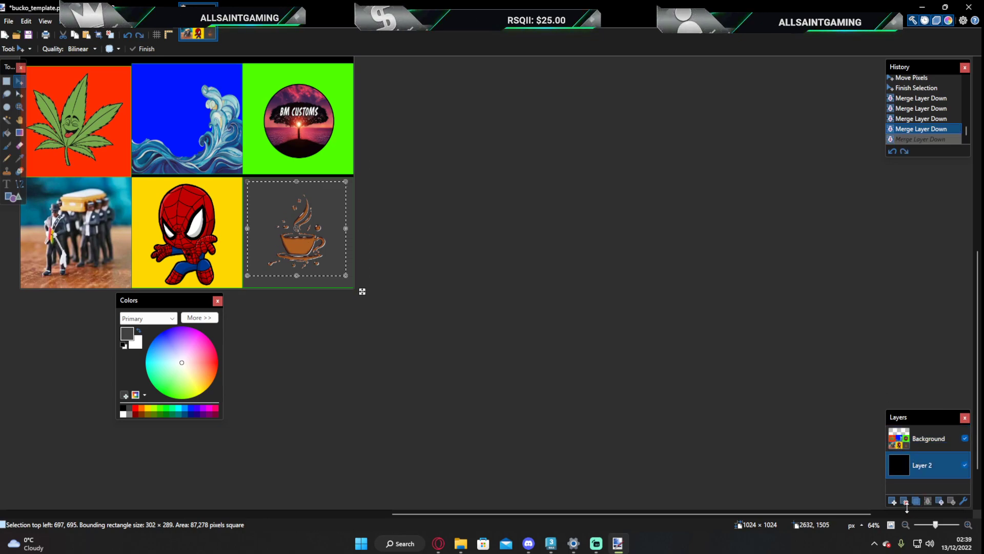
# - Delete the black Layer 2 so only Background remains, and deselect the coffee cup picture
pyautogui.click(905, 501)
pyautogui.moveTo(329, 253); pyautogui.dragTo(561, 267, button='middle')
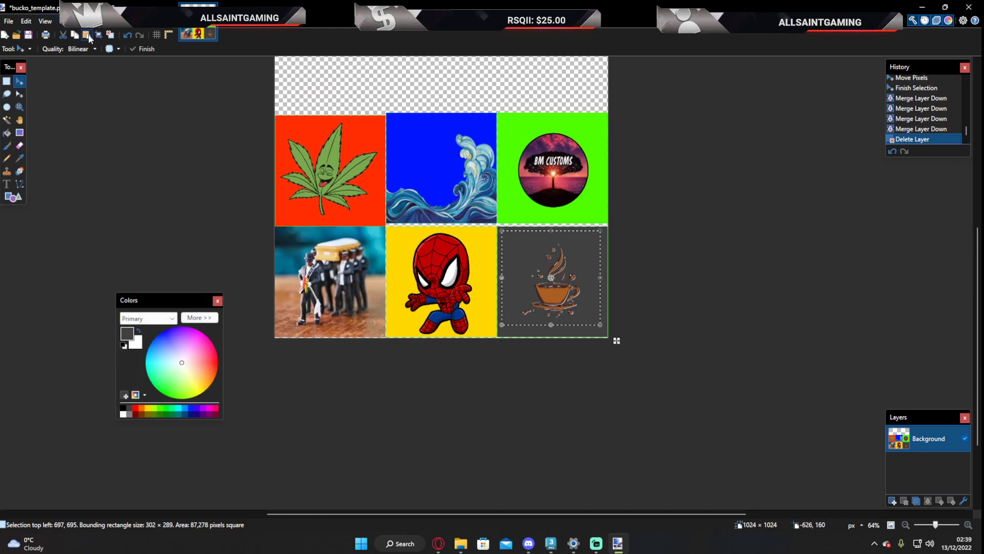
pyautogui.click(109, 34)
pyautogui.click(27, 21)
pyautogui.click(27, 21)
pyautogui.click(8, 23)
pyautogui.click(23, 77)
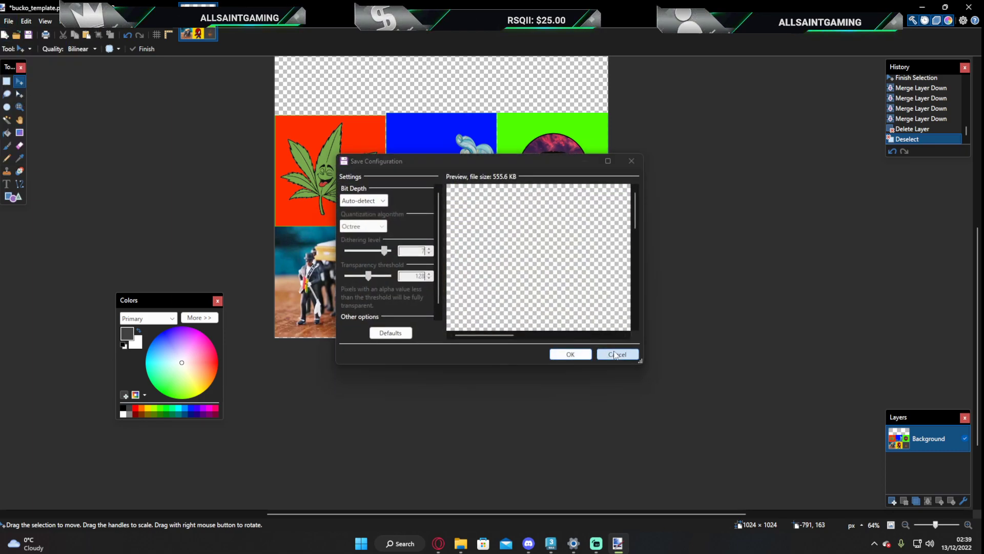
pyautogui.click(617, 354)
# - Save the flattened texture to the Desktop as bucko_template.png, replacing the existing file and keeping the default PNG settings
pyautogui.click(10, 23)
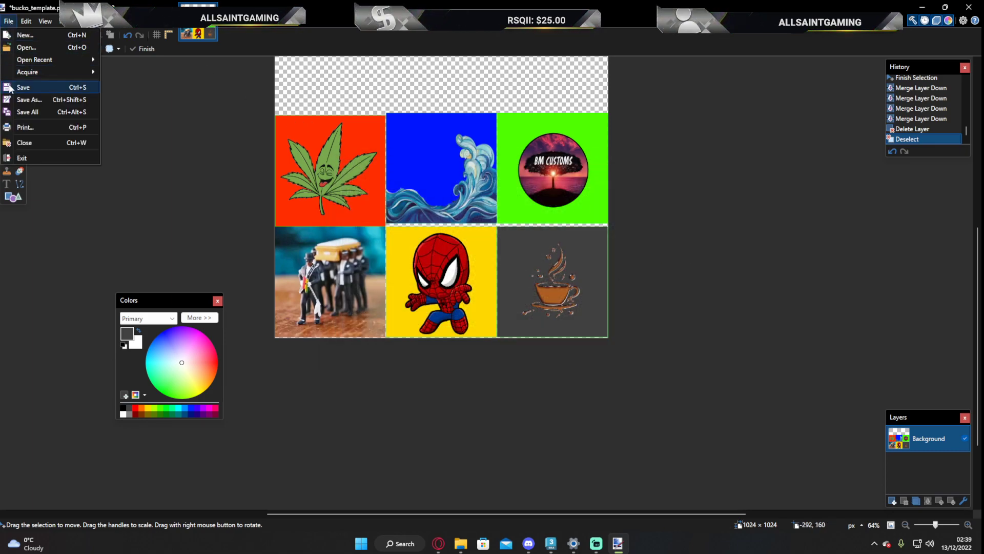
pyautogui.click(26, 99)
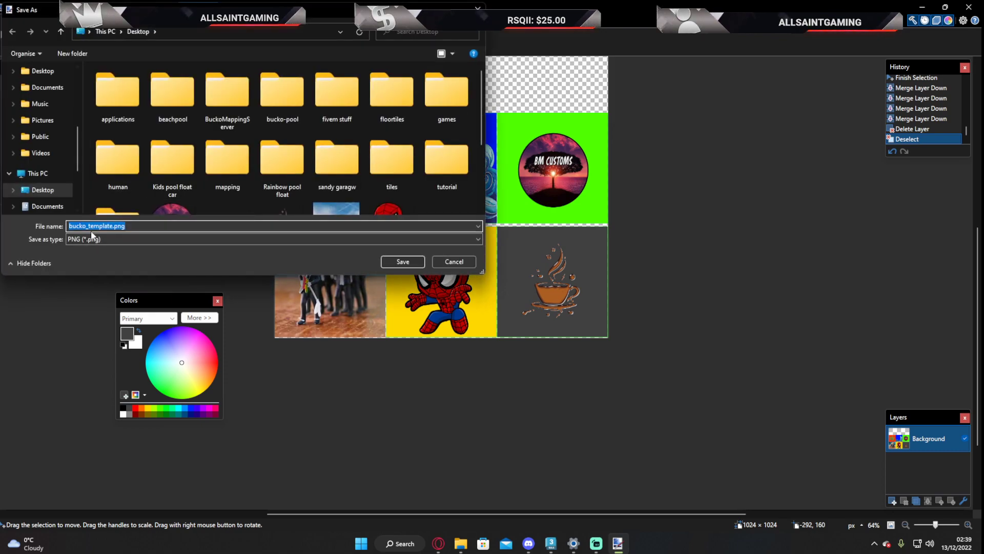
pyautogui.click(404, 261)
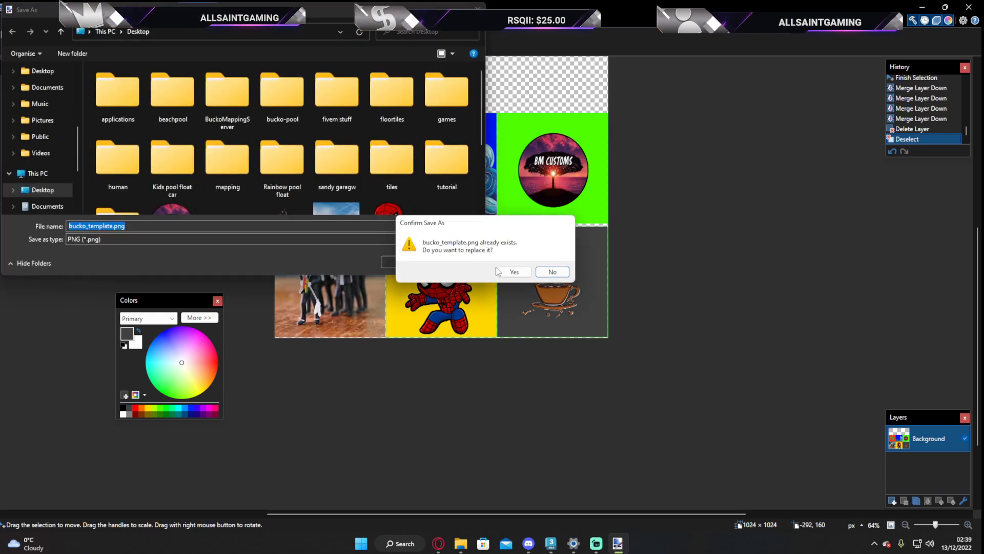
pyautogui.click(511, 271)
pyautogui.click(569, 353)
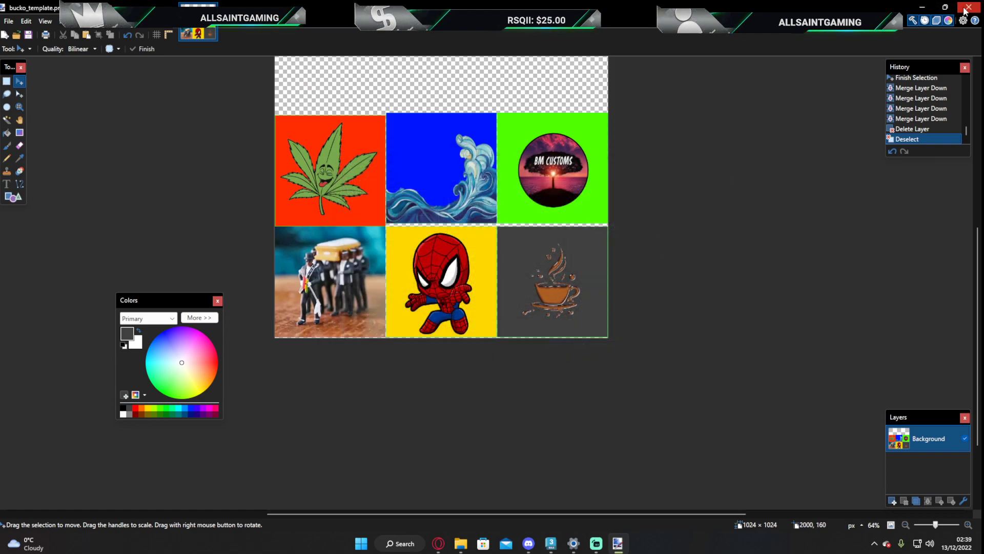
# - Move bucko_template.png beside the desktop folders, and switch to 3ds Max to close the Edit UVWs window
pyautogui.click(924, 7)
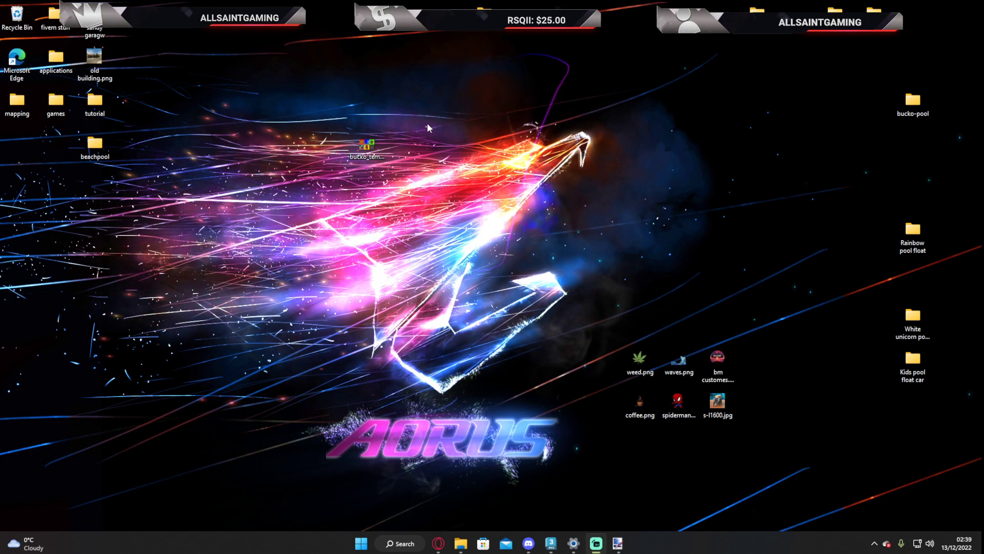
pyautogui.moveTo(367, 145); pyautogui.dragTo(59, 197)
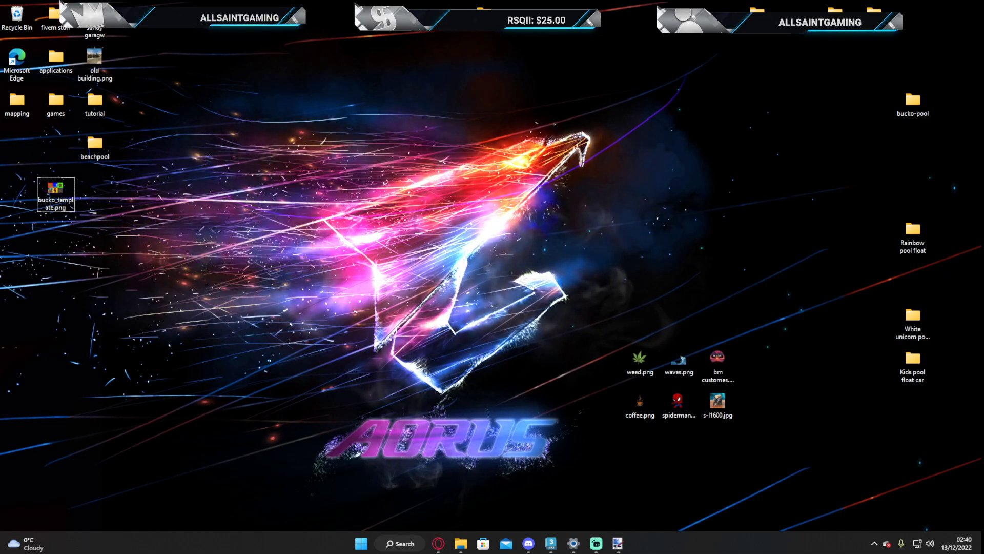
pyautogui.click(552, 543)
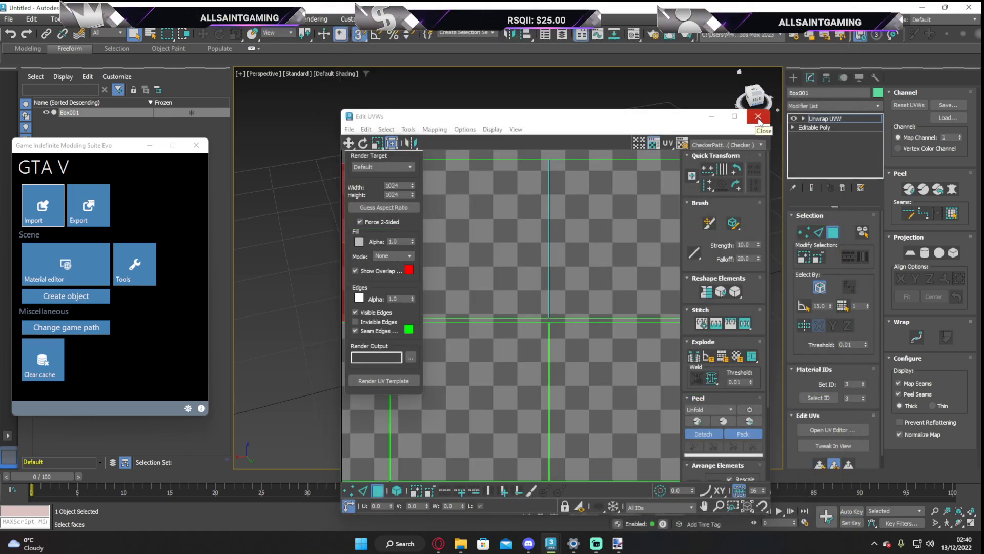
pyautogui.click(758, 117)
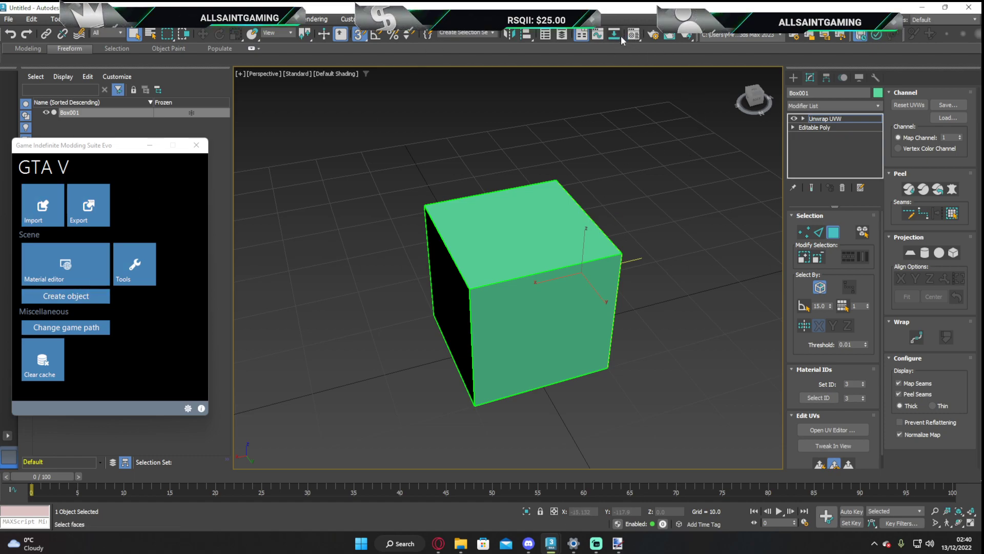
# - Open the Material Editor, name the second material slot cube and change its type to GIMS V material
pyautogui.click(633, 36)
pyautogui.click(332, 114)
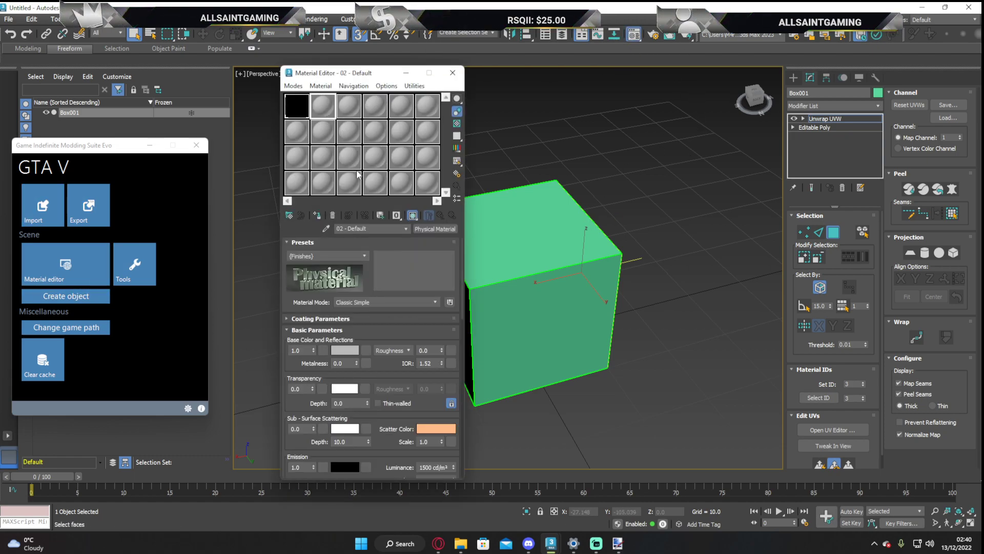
pyautogui.write('cube')
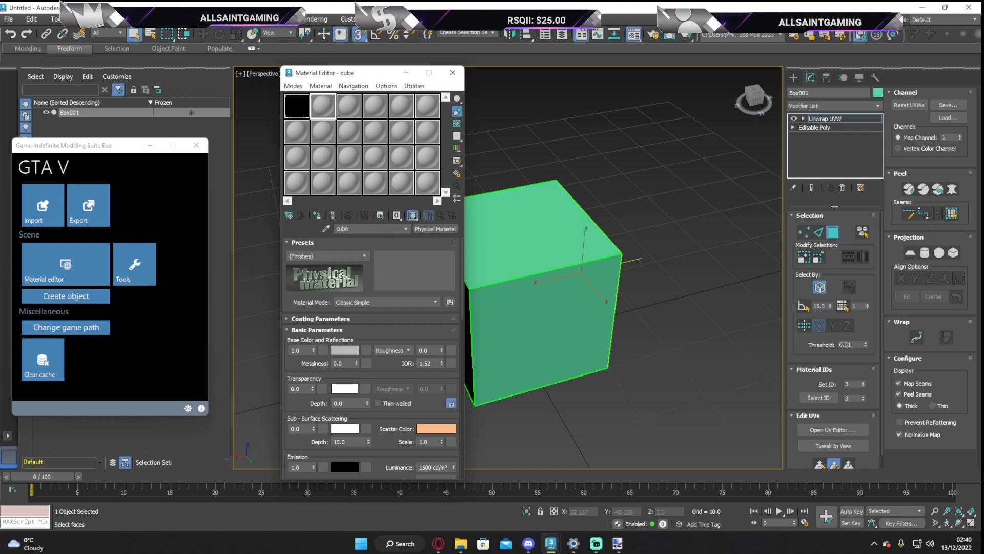
pyautogui.click(419, 231)
pyautogui.click(539, 298)
pyautogui.click(555, 514)
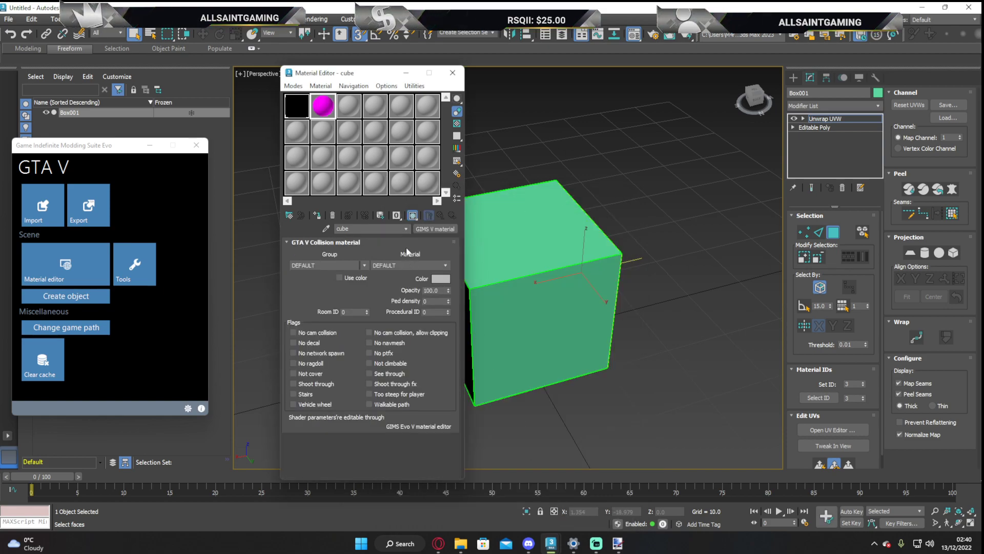
# - Set the collision material's Room ID to 1, keeping the DEFAULT group, and assign the cube material to the box
pyautogui.click(359, 263)
pyautogui.click(304, 276)
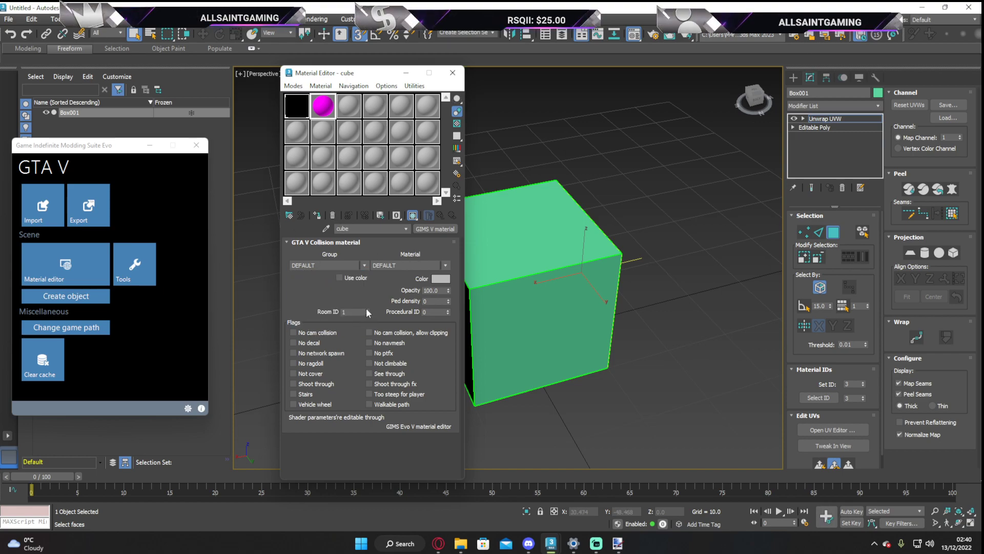
pyautogui.click(316, 216)
pyautogui.click(453, 73)
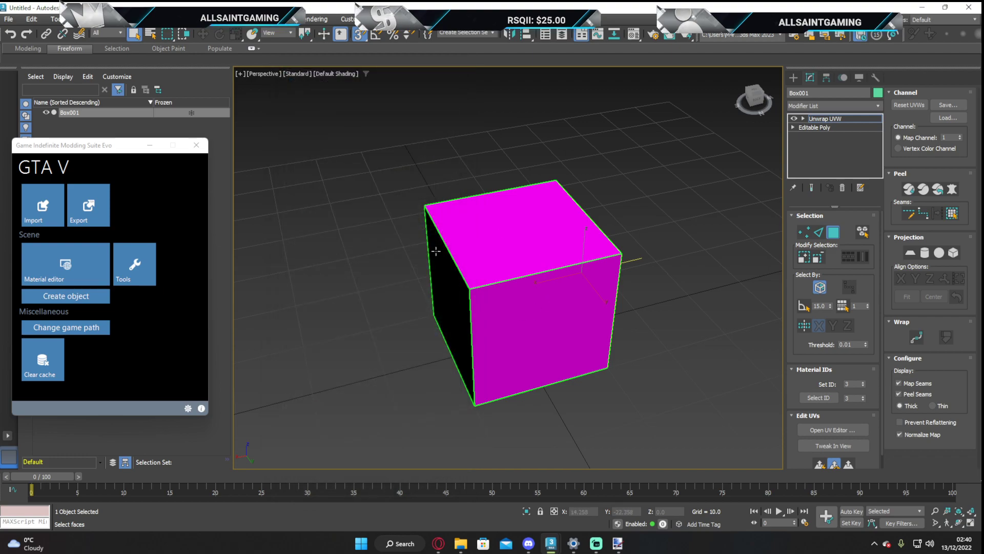
# - Load bucko_template.png from the Desktop as the cube material's diffuse texture in the GIMS V material editor, and close the editor
pyautogui.click(66, 281)
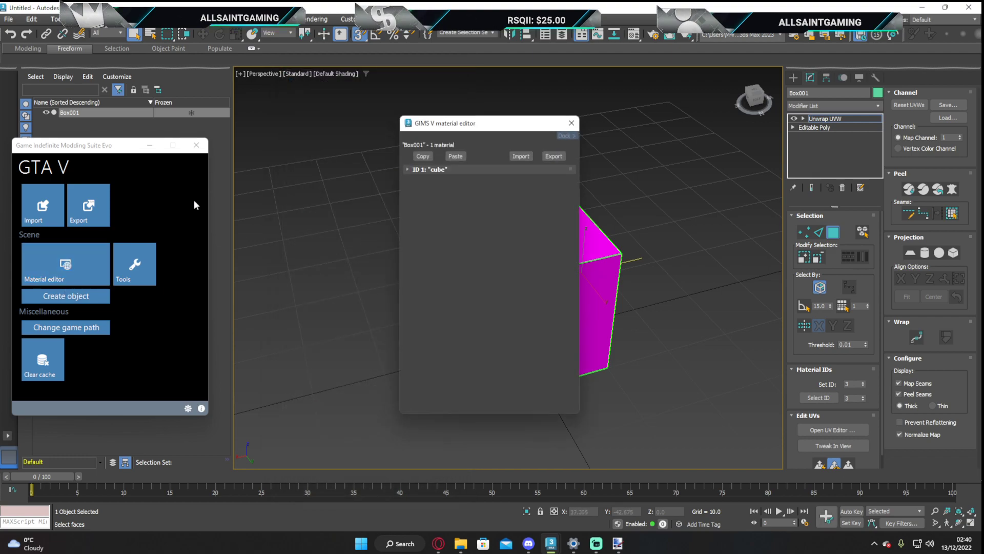
pyautogui.click(433, 171)
pyautogui.click(458, 205)
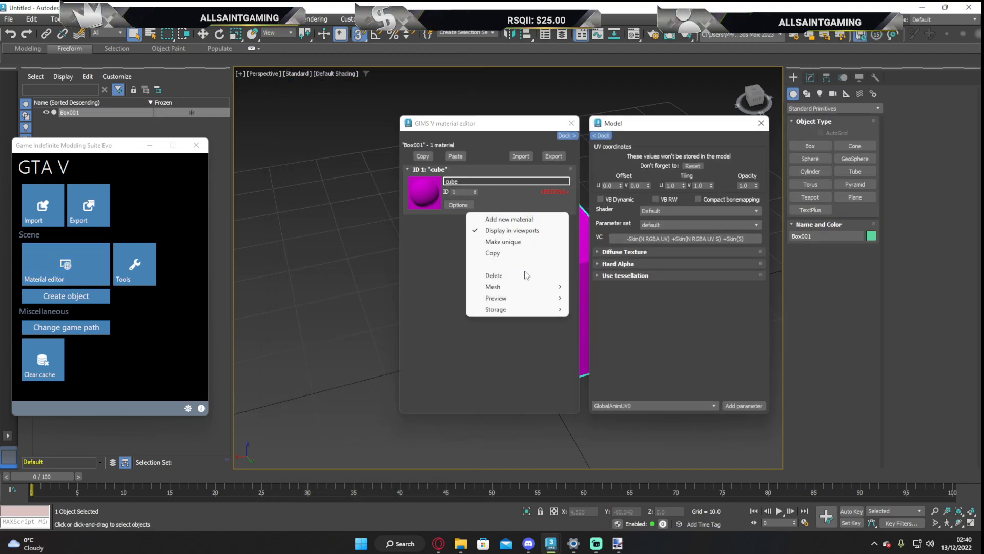
pyautogui.click(625, 251)
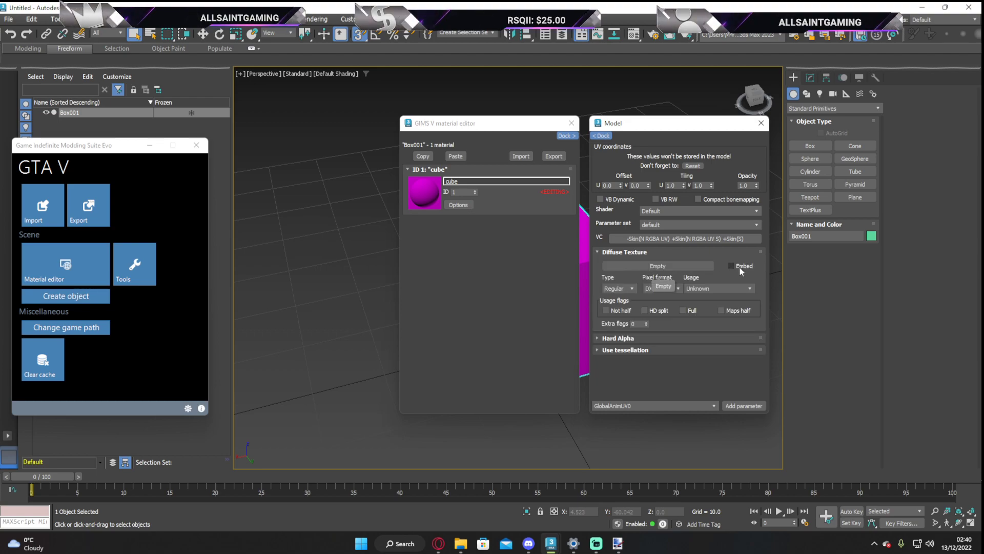
pyautogui.click(667, 266)
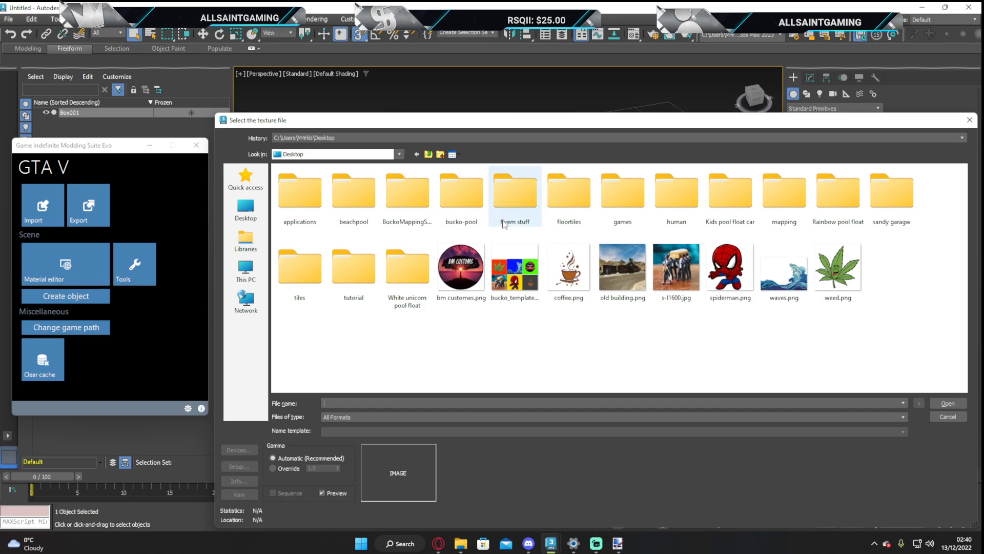
pyautogui.click(528, 277)
pyautogui.click(949, 403)
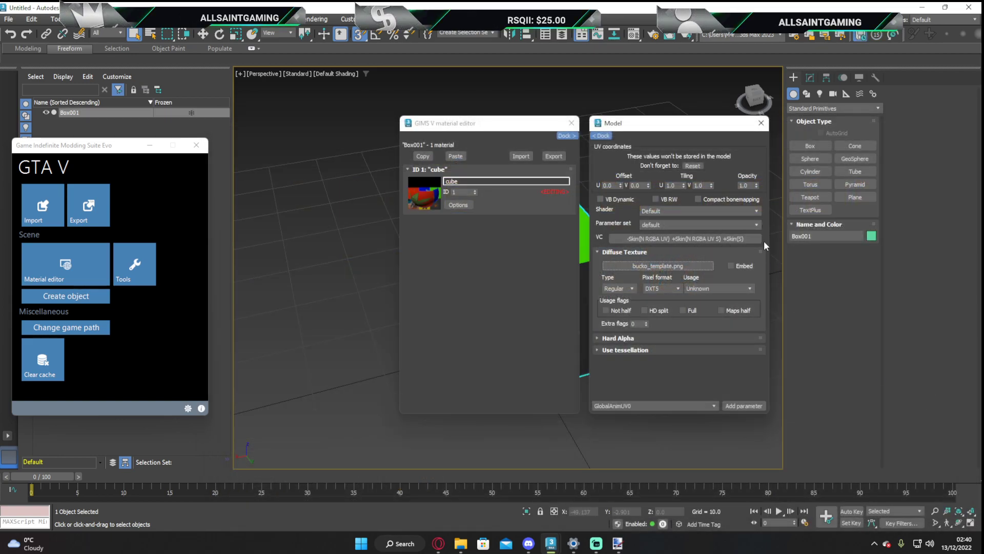
pyautogui.click(760, 123)
pyautogui.click(572, 123)
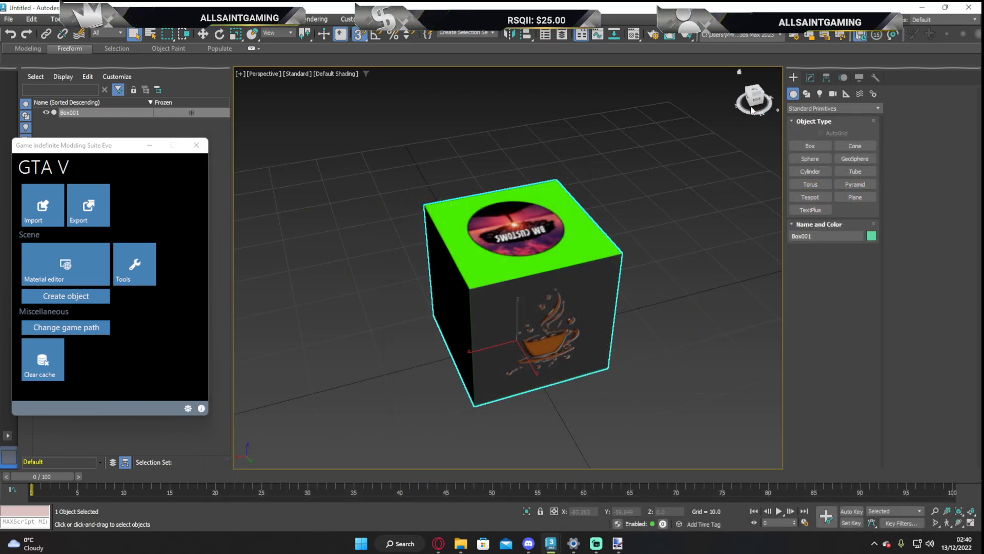
# - Examine the textured box from several sides and from above to check how each picture sits on its face
pyautogui.moveTo(666, 177); pyautogui.dragTo(662, 241)
pyautogui.scroll(5, 661, 240)
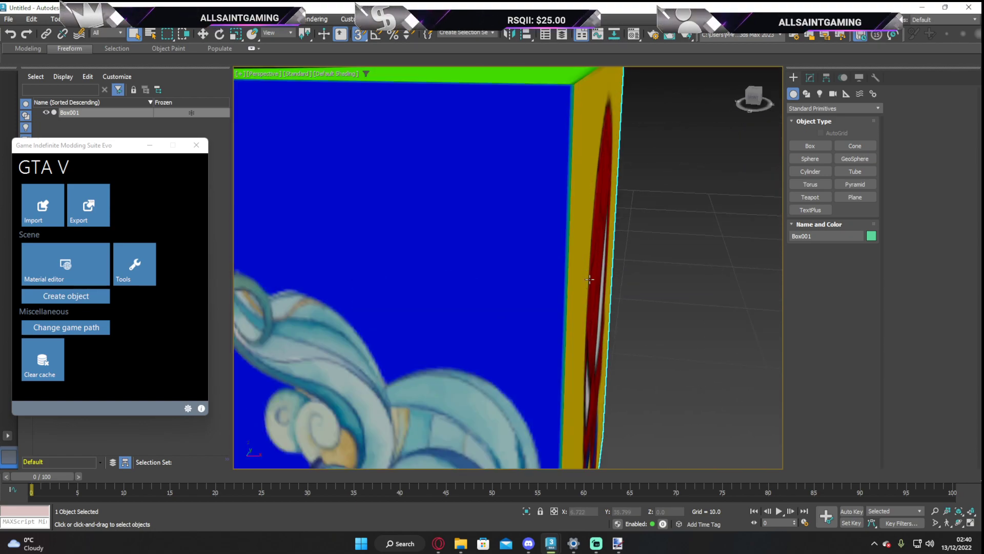
pyautogui.scroll(3, 546, 320)
pyautogui.scroll(-8, 546, 320)
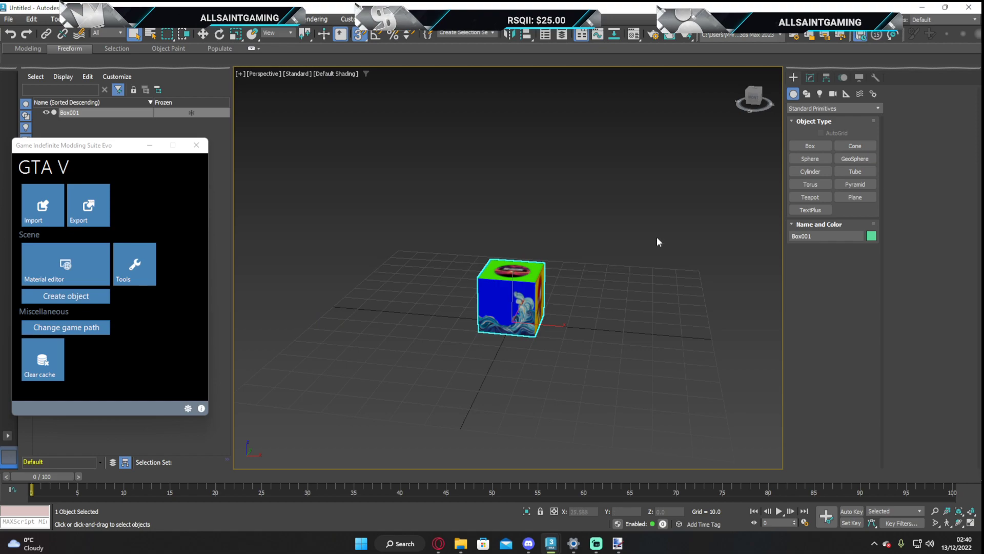
pyautogui.scroll(5, 503, 295)
pyautogui.moveTo(503, 295); pyautogui.dragTo(513, 322, button='middle')
pyautogui.click(760, 96)
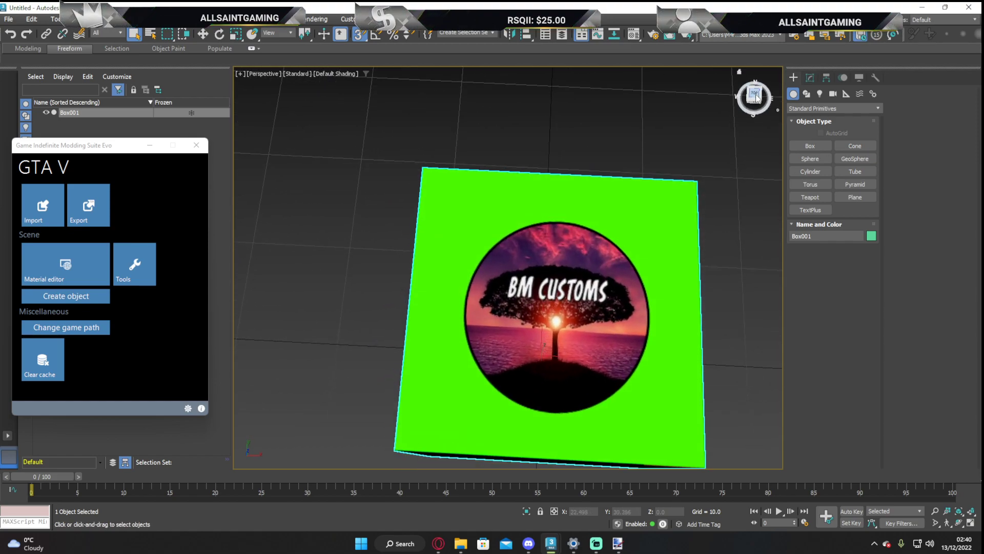
# - Reopen the UV editor for the box and pick the bitmap bucko_template.png as its background texture
pyautogui.click(811, 77)
pyautogui.click(833, 431)
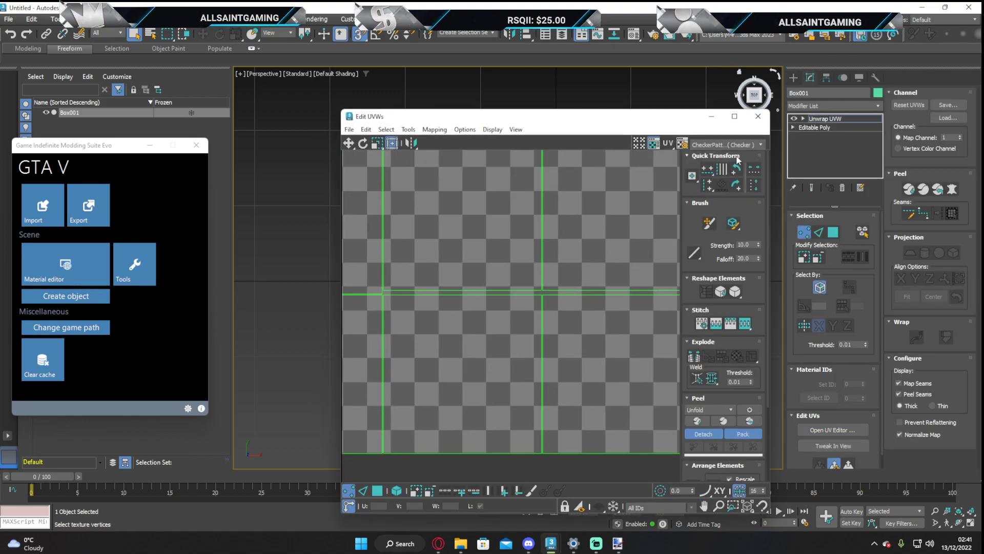
pyautogui.moveTo(704, 134); pyautogui.dragTo(654, 122)
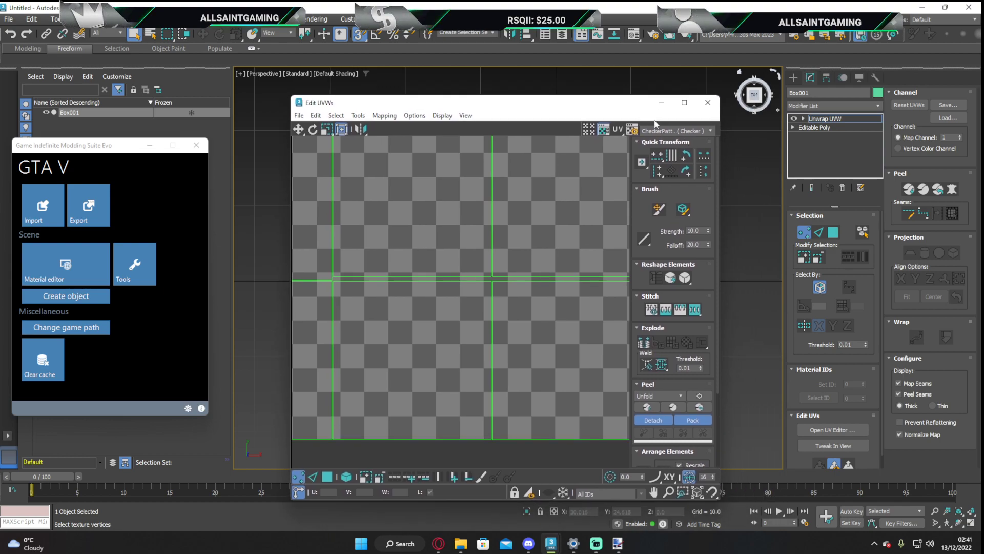
pyautogui.click(682, 133)
pyautogui.click(658, 185)
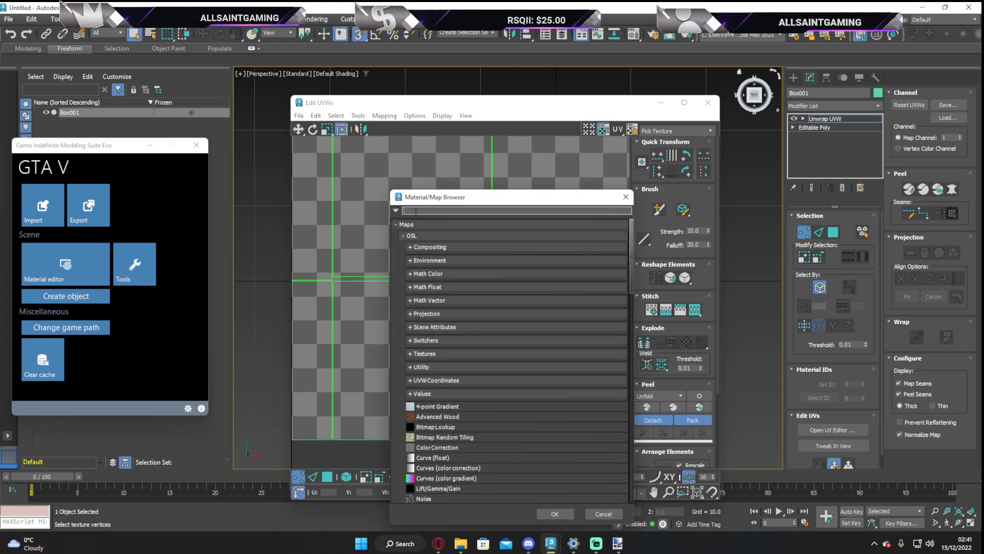
pyautogui.write('bitmap')
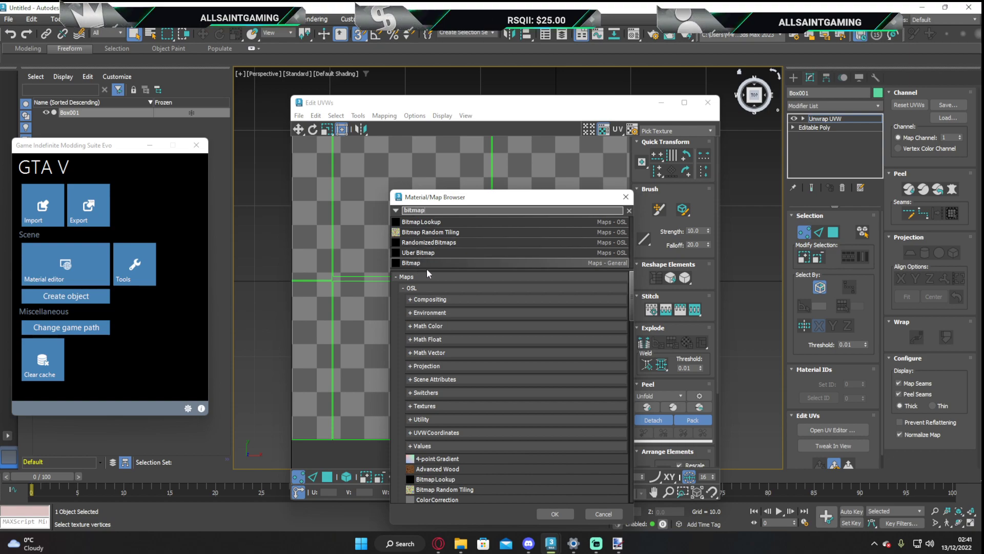
pyautogui.click(594, 266)
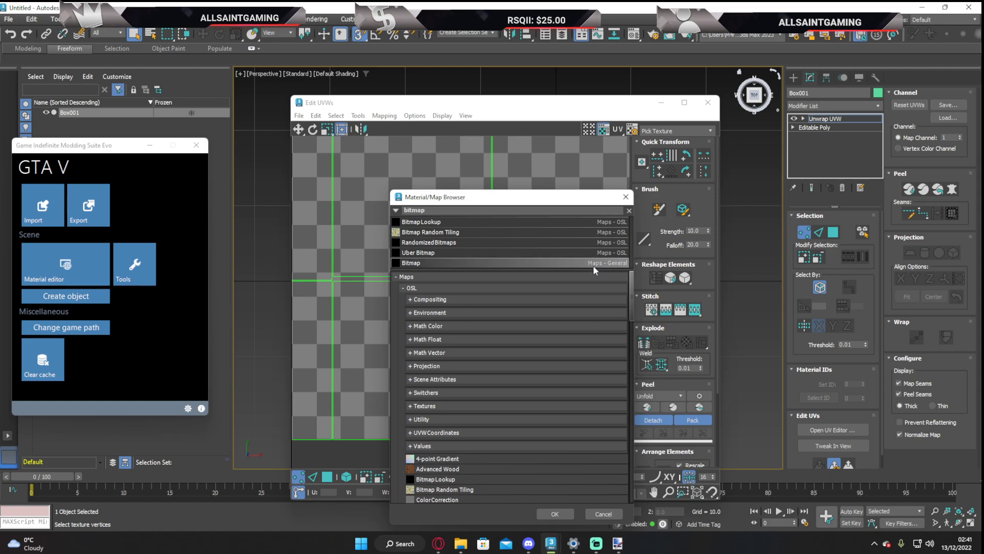
pyautogui.click(548, 513)
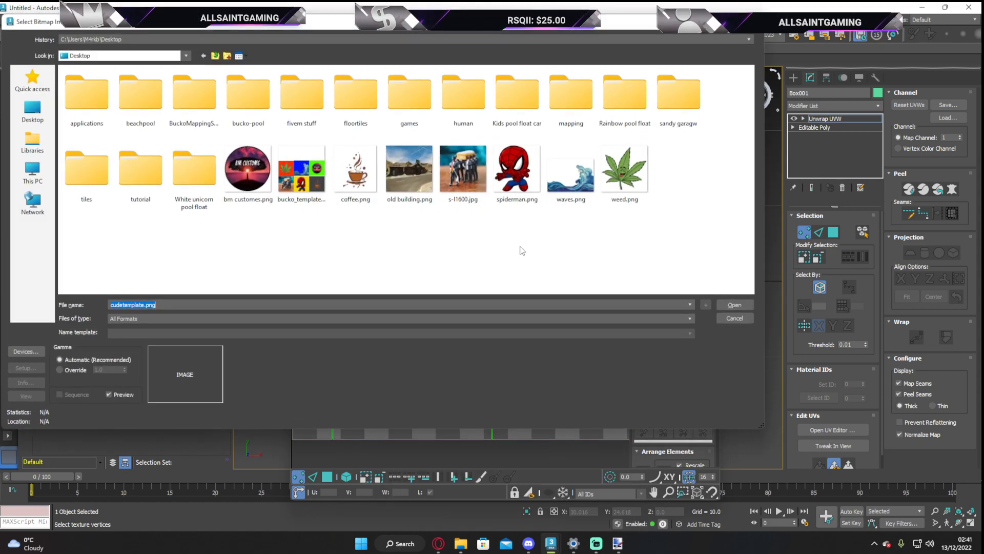
pyautogui.click(303, 181)
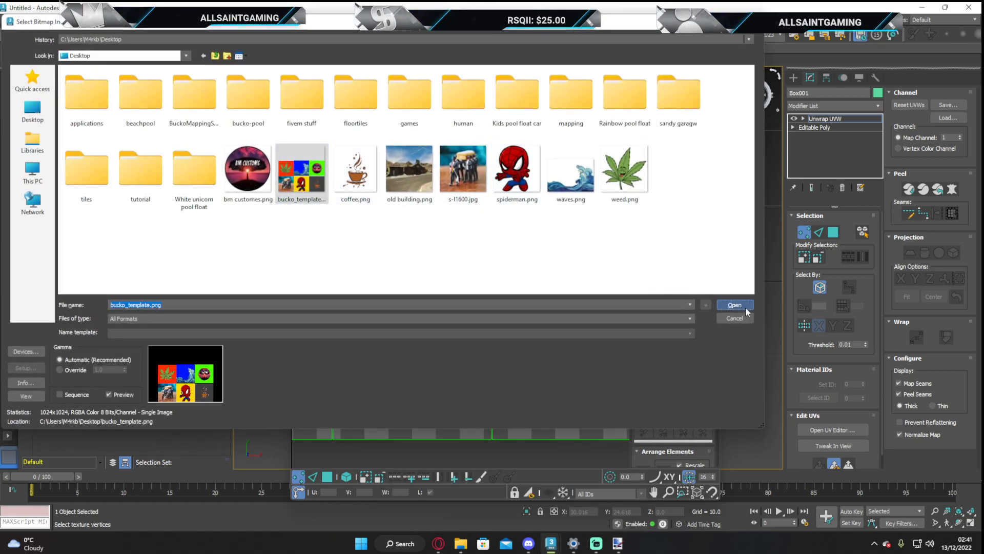
pyautogui.click(745, 307)
# - Enlarge the Edit UVWs window and select the face lying over the BM CUSTOMS picture in polygon mode
pyautogui.moveTo(543, 101); pyautogui.dragTo(541, 19)
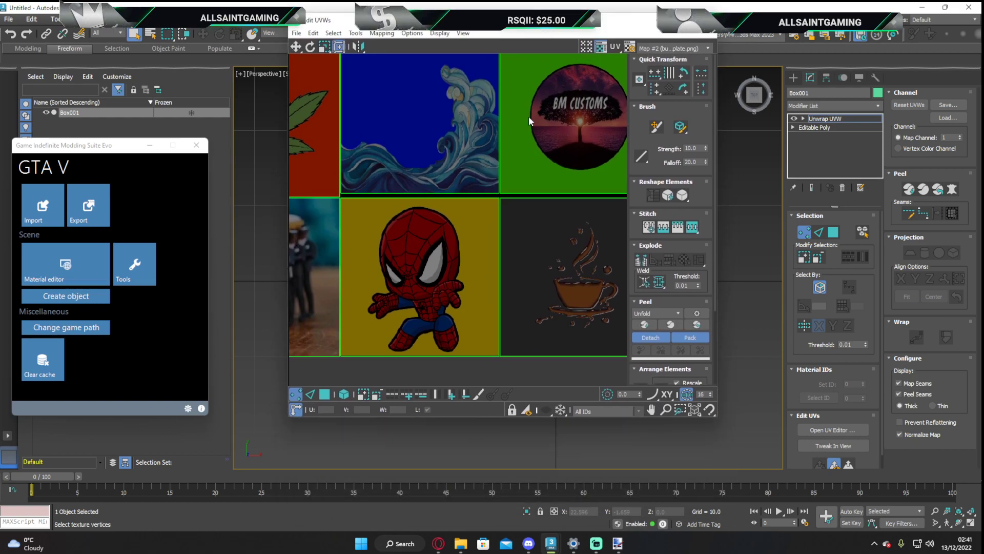
pyautogui.moveTo(717, 419); pyautogui.dragTo(861, 470)
pyautogui.moveTo(692, 296); pyautogui.dragTo(558, 309, button='middle')
pyautogui.moveTo(560, 220); pyautogui.dragTo(532, 241, button='middle')
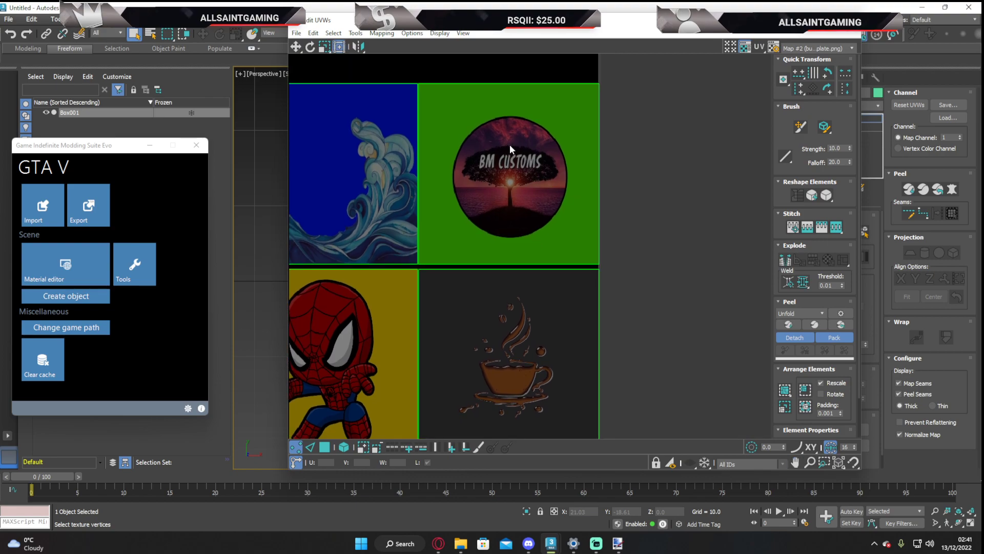
pyautogui.moveTo(484, 204); pyautogui.dragTo(498, 198, button='middle')
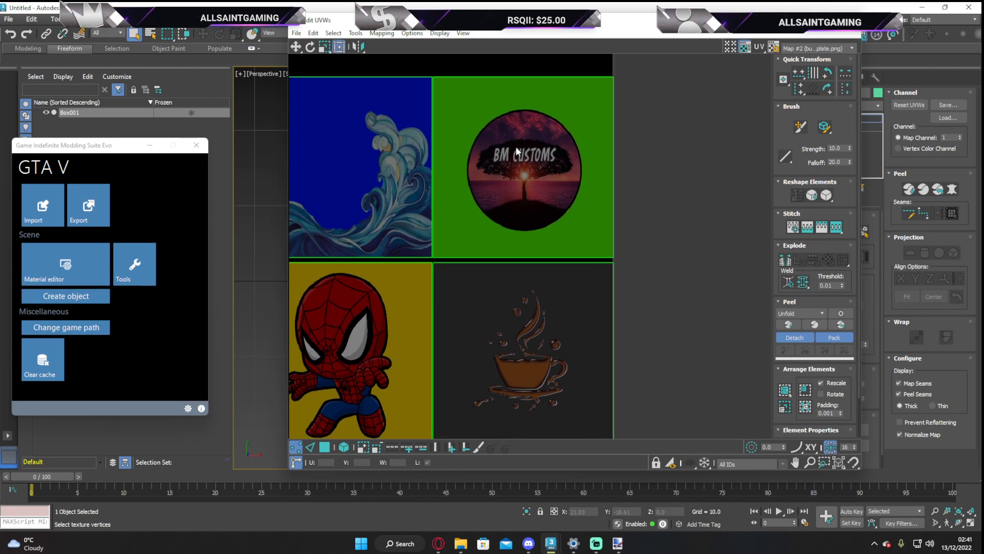
pyautogui.click(324, 447)
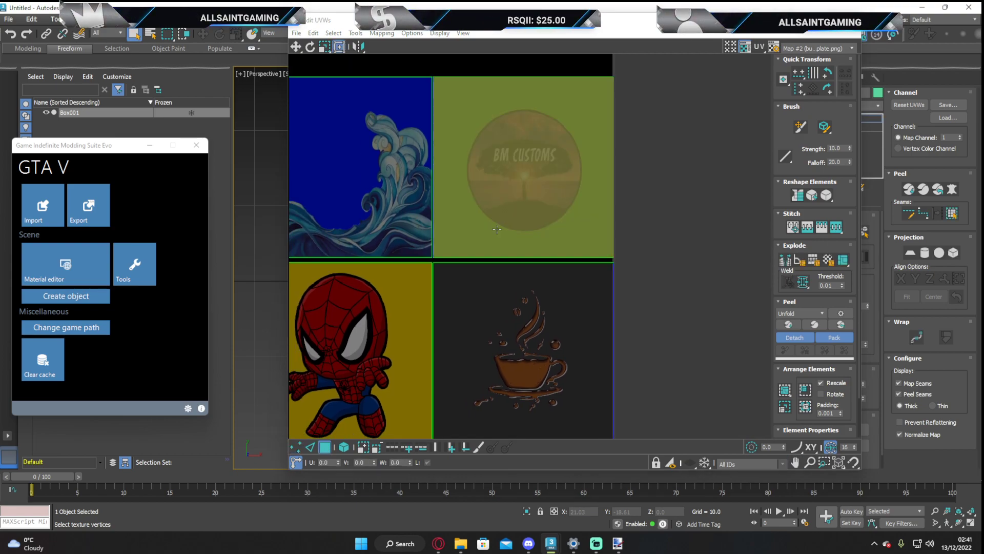
pyautogui.click(521, 189)
# - Place the Edit UVWs window beside the box and rotate the BM CUSTOMS face's UVs by about 90 degrees
pyautogui.moveTo(519, 22); pyautogui.dragTo(734, 38)
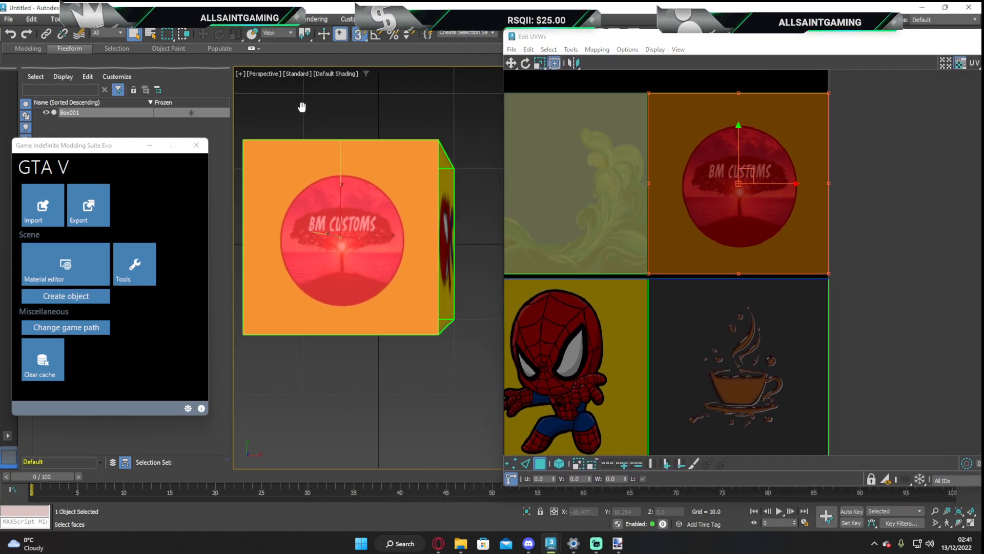
pyautogui.scroll(-6, 377, 204)
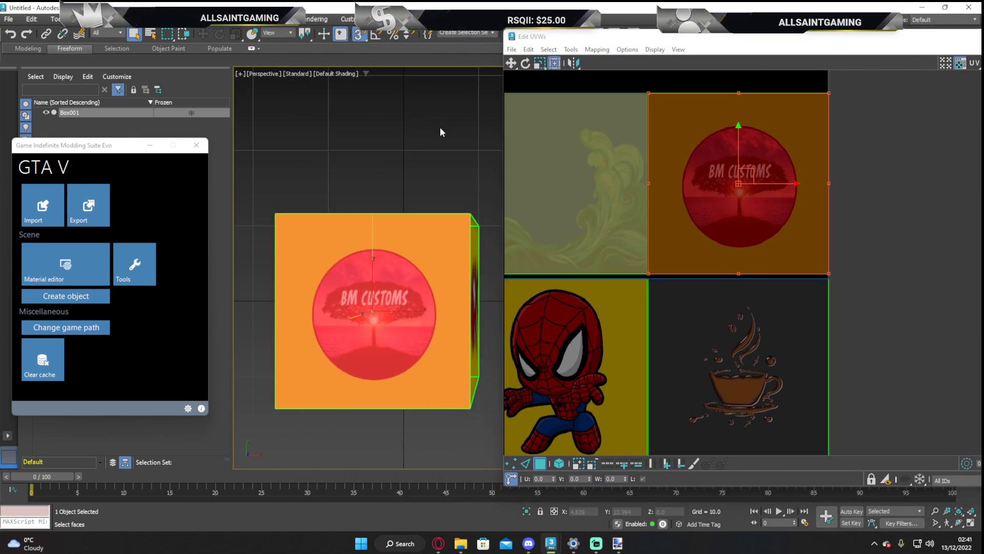
pyautogui.moveTo(436, 184); pyautogui.dragTo(320, 174, button='middle')
pyautogui.scroll(-4, 374, 182)
pyautogui.moveTo(568, 40); pyautogui.dragTo(593, 133)
pyautogui.moveTo(753, 95); pyautogui.dragTo(737, 66)
pyautogui.scroll(4, 349, 210)
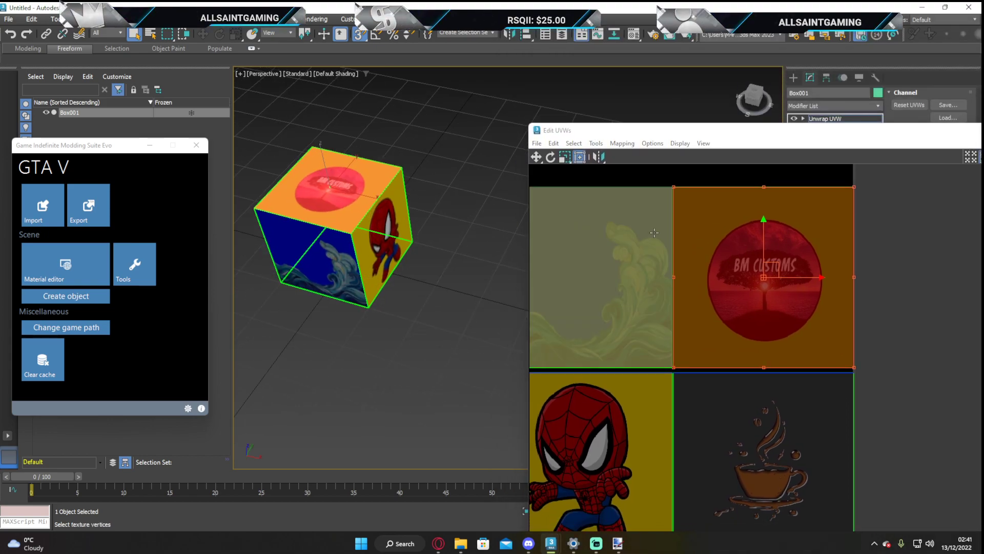
pyautogui.scroll(3, 336, 185)
pyautogui.scroll(1, 336, 184)
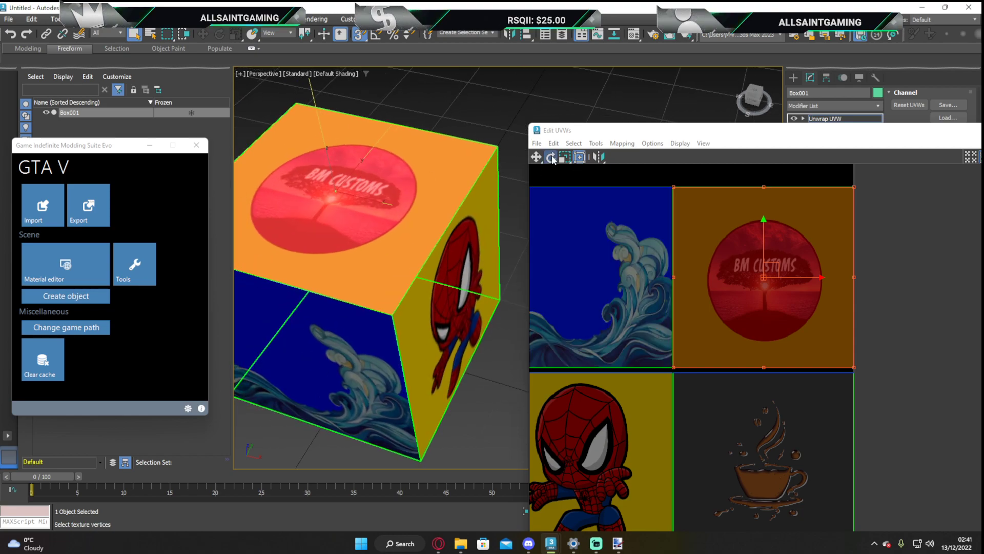
pyautogui.moveTo(674, 189); pyautogui.dragTo(655, 399)
pyautogui.hotkey('ctrl', 'z')
pyautogui.click(551, 156)
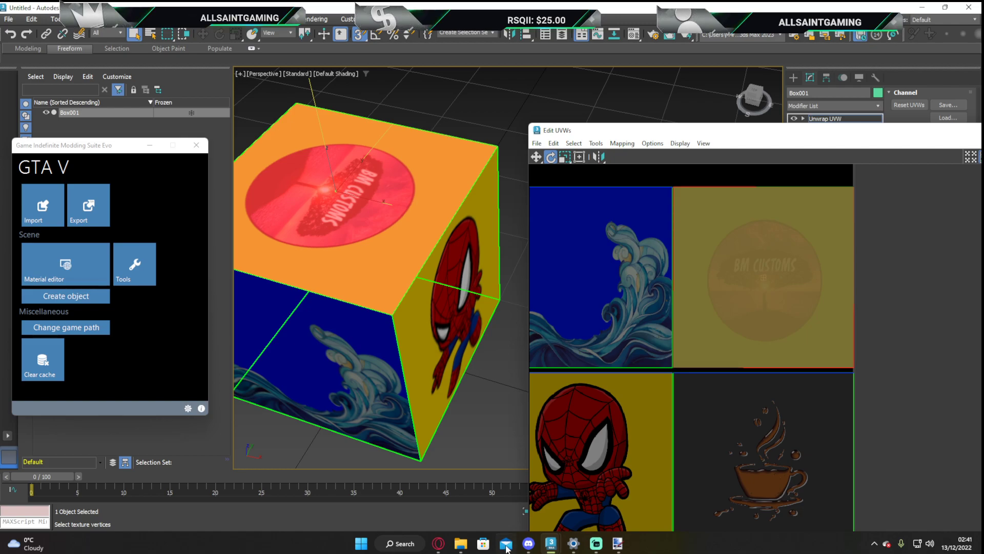
# - Examine the rotated logo on the box from several angles, and bring all six pictures into view in the UV layout
pyautogui.moveTo(753, 101)
pyautogui.mouseDown()
pyautogui.moveTo(754, 85)
pyautogui.moveTo(764, 105)
pyautogui.mouseUp()
pyautogui.moveTo(416, 418); pyautogui.dragTo(498, 311, button='middle')
pyautogui.moveTo(361, 357); pyautogui.dragTo(343, 365, button='middle')
pyautogui.scroll(-4, 396, 261)
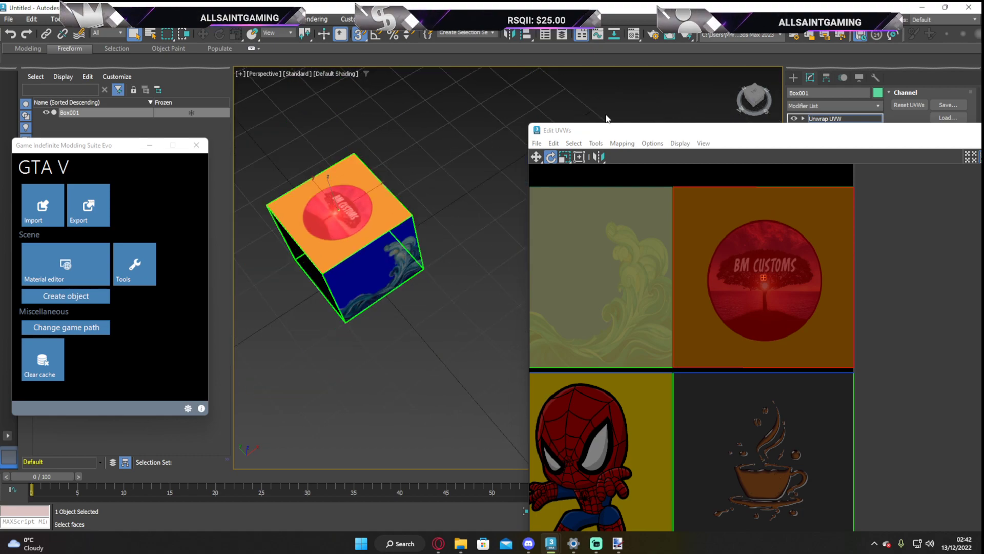
pyautogui.click(753, 95)
pyautogui.moveTo(781, 135); pyautogui.dragTo(531, 73)
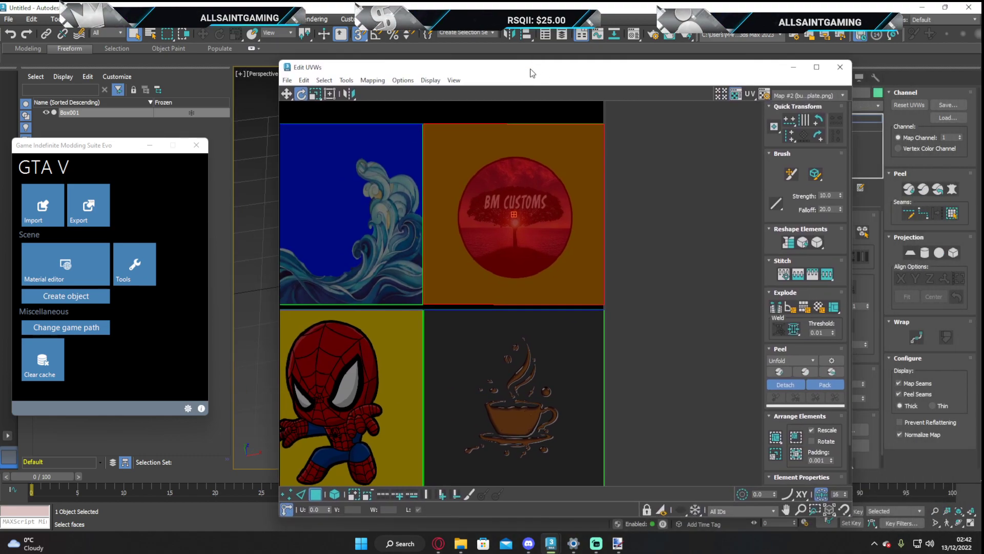
pyautogui.scroll(-4, 521, 183)
pyautogui.moveTo(542, 183); pyautogui.dragTo(717, 160, button='middle')
pyautogui.moveTo(590, 73); pyautogui.dragTo(713, 119)
pyautogui.moveTo(710, 218); pyautogui.dragTo(623, 236, button='middle')
pyautogui.scroll(4, 320, 207)
pyautogui.moveTo(349, 205); pyautogui.dragTo(315, 234, button='middle')
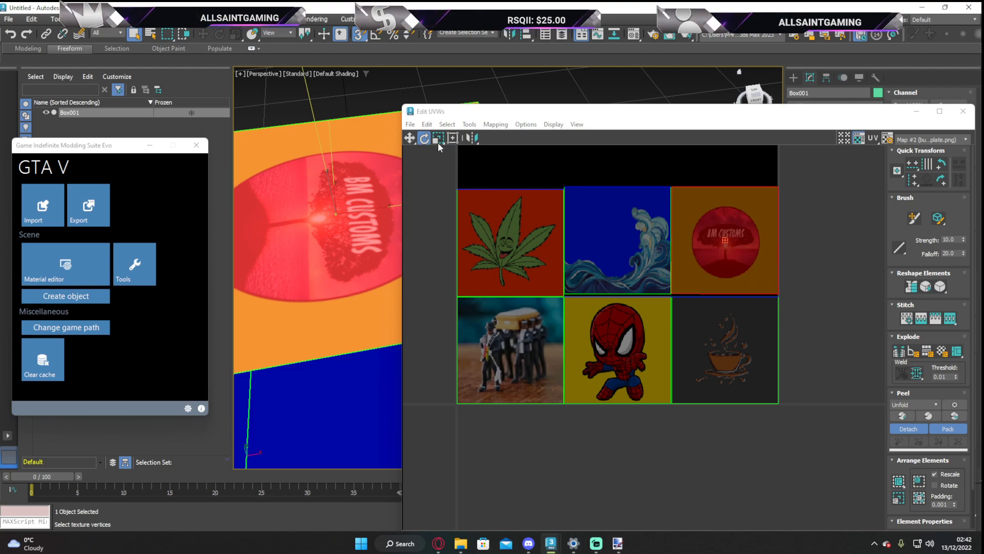
# - Undo the extra UV rotation, move the selected face from the BM CUSTOMS picture onto the wave picture, and inspect the box
pyautogui.moveTo(543, 172); pyautogui.dragTo(517, 190)
pyautogui.hotkey('ctrl', 'z')
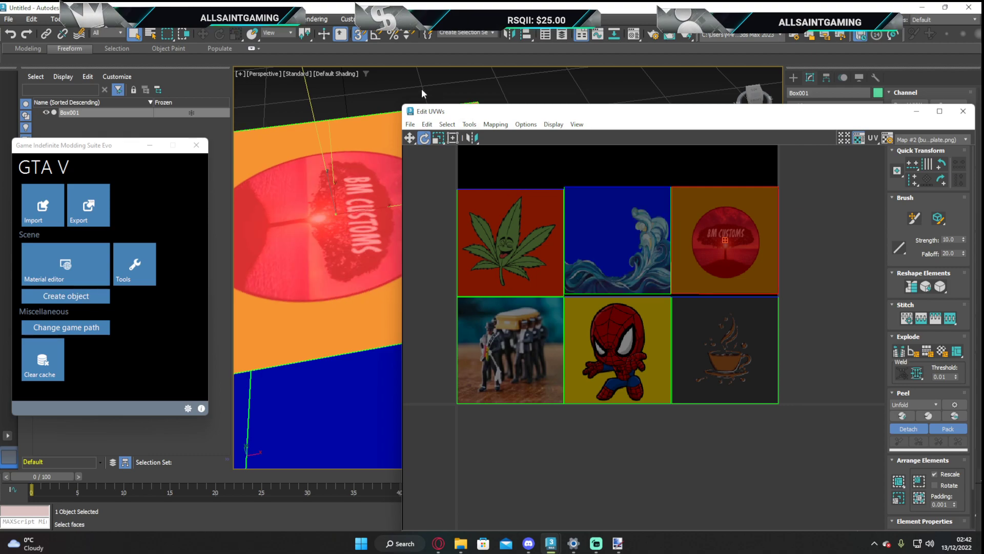
pyautogui.click(411, 139)
pyautogui.moveTo(747, 248); pyautogui.dragTo(607, 253)
pyautogui.moveTo(474, 111); pyautogui.dragTo(681, 104)
pyautogui.scroll(-5, 468, 231)
pyautogui.moveTo(468, 230); pyautogui.dragTo(418, 264, button='middle')
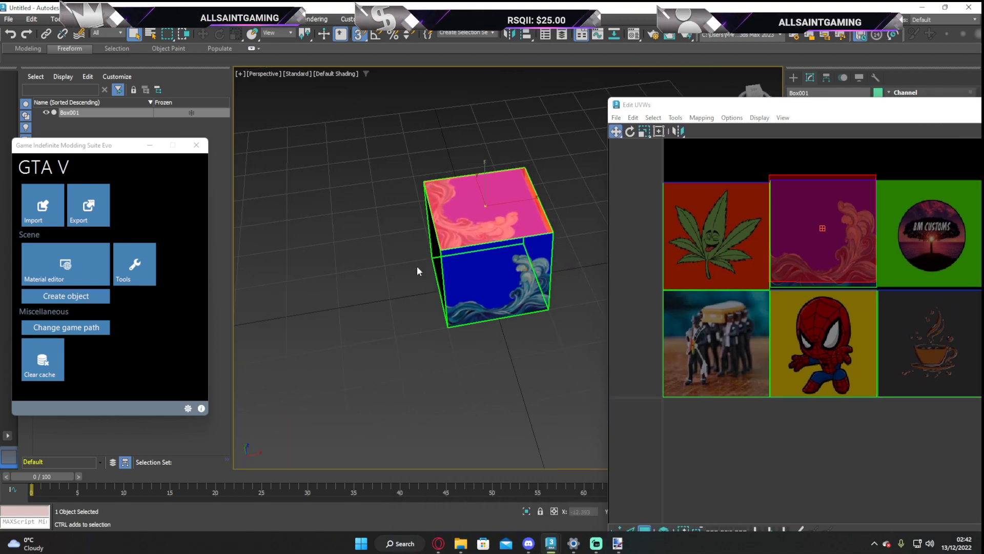
# - Try the selected face's UVs on the coffin-bearers picture, inspect the box, and undo the moves back to the BM CUSTOMS picture
pyautogui.moveTo(823, 228); pyautogui.dragTo(714, 330)
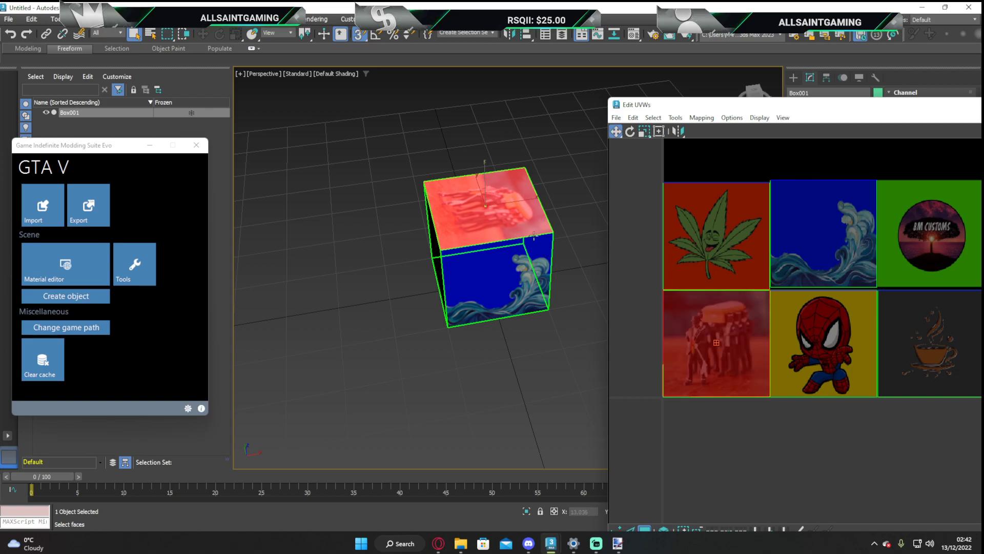
pyautogui.scroll(6, 492, 233)
pyautogui.scroll(-5, 492, 233)
pyautogui.scroll(-2, 618, 148)
pyautogui.moveTo(751, 91); pyautogui.dragTo(697, 114)
pyautogui.hotkey('ctrl', 'z')
pyautogui.hotkey('ctrl', 'z')
# - Scale the BM CUSTOMS face's UVs down around the circular logo, centre them on it, and check the face from straight above
pyautogui.scroll(4, 743, 255)
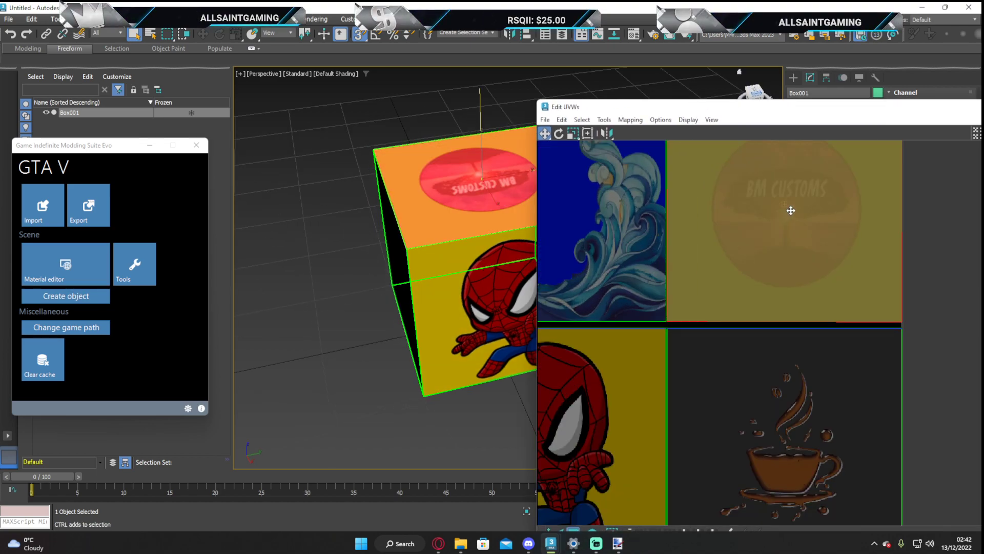
pyautogui.moveTo(494, 193); pyautogui.dragTo(411, 243, button='middle')
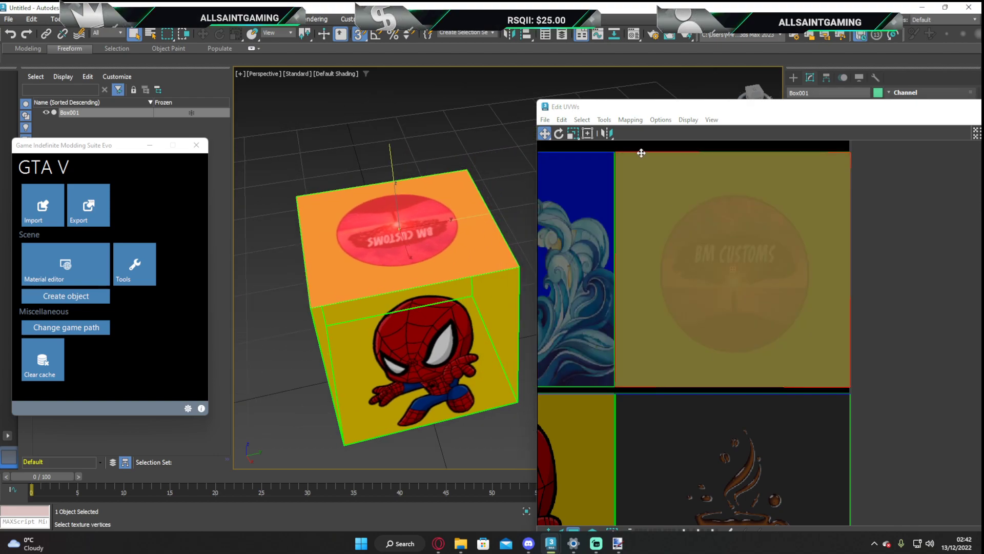
pyautogui.moveTo(736, 234); pyautogui.dragTo(699, 277)
pyautogui.click(574, 133)
pyautogui.click(545, 133)
pyautogui.moveTo(725, 233); pyautogui.dragTo(724, 241)
pyautogui.moveTo(755, 92); pyautogui.dragTo(486, 157)
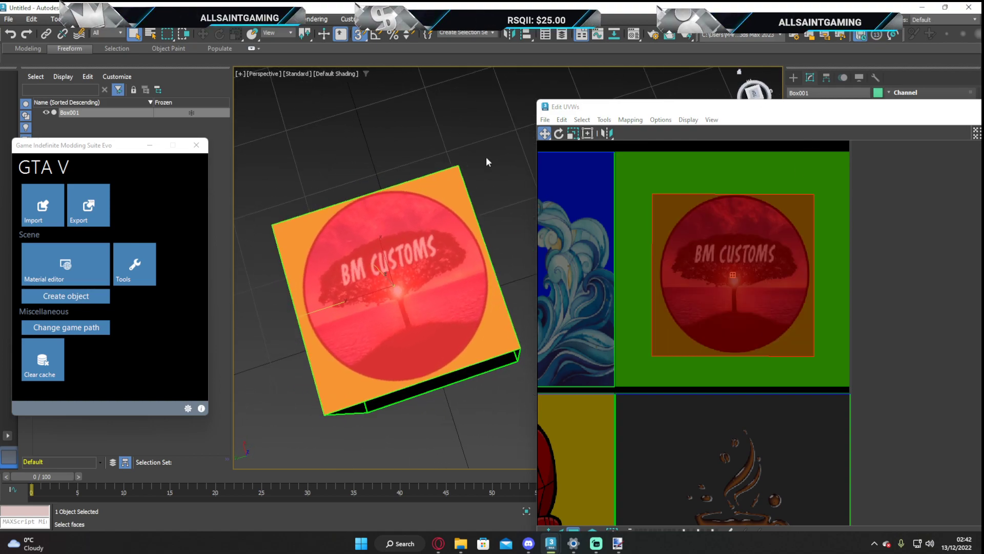
pyautogui.click(755, 94)
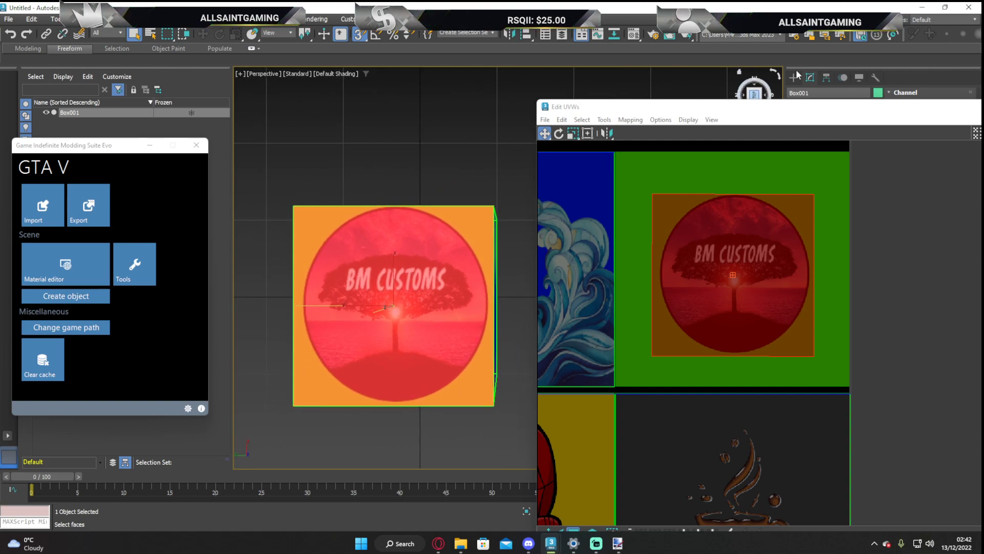
# - Close the Edit UVWs window and minimise the Game Indefinite Modding Suite window
pyautogui.press('1')
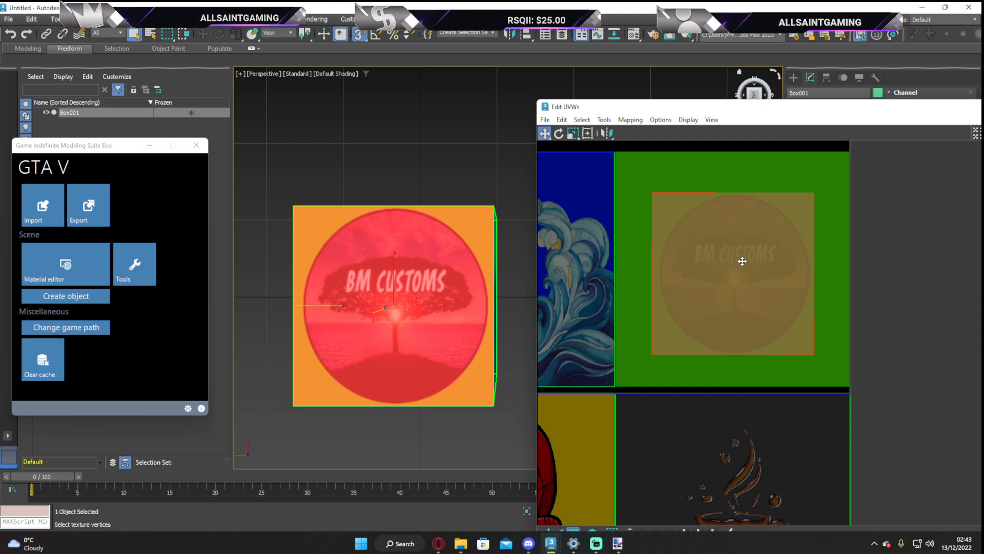
pyautogui.moveTo(756, 110); pyautogui.dragTo(632, 92)
pyautogui.press('3')
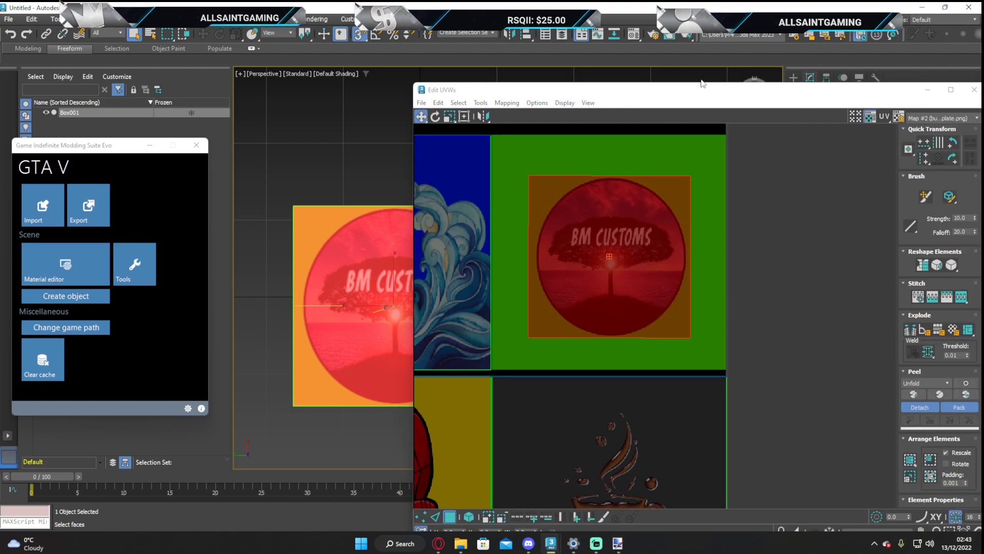
pyautogui.moveTo(894, 96); pyautogui.dragTo(785, 78)
pyautogui.click(861, 93)
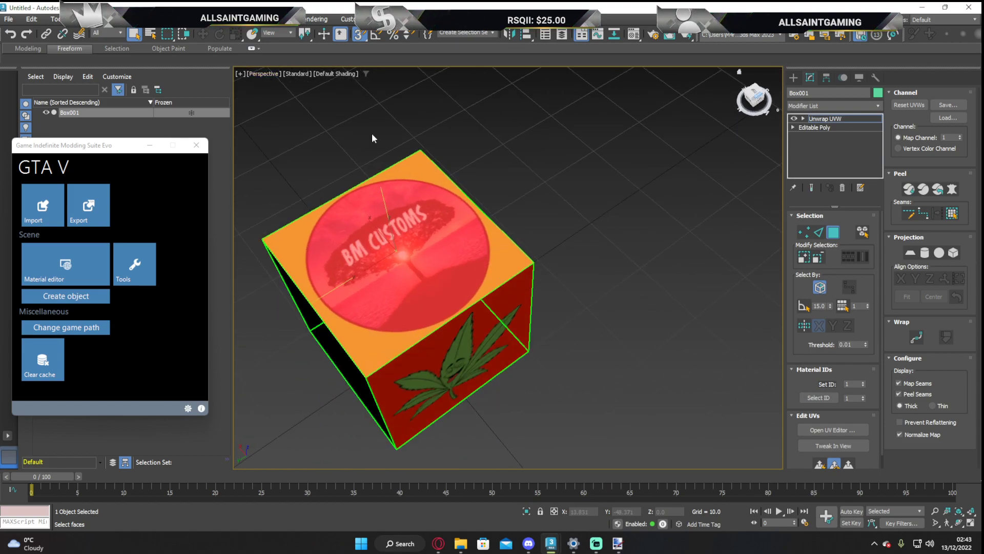
pyautogui.click(150, 145)
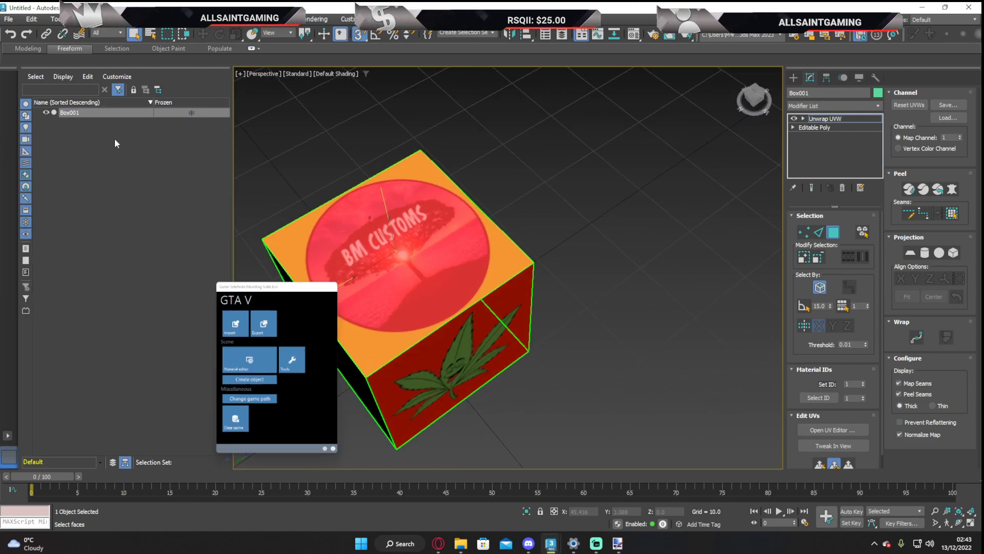
# - Rename Box001 as bucko_cube and collapse its whole modifier stack into the Editable Poly
pyautogui.doubleClick(88, 112)
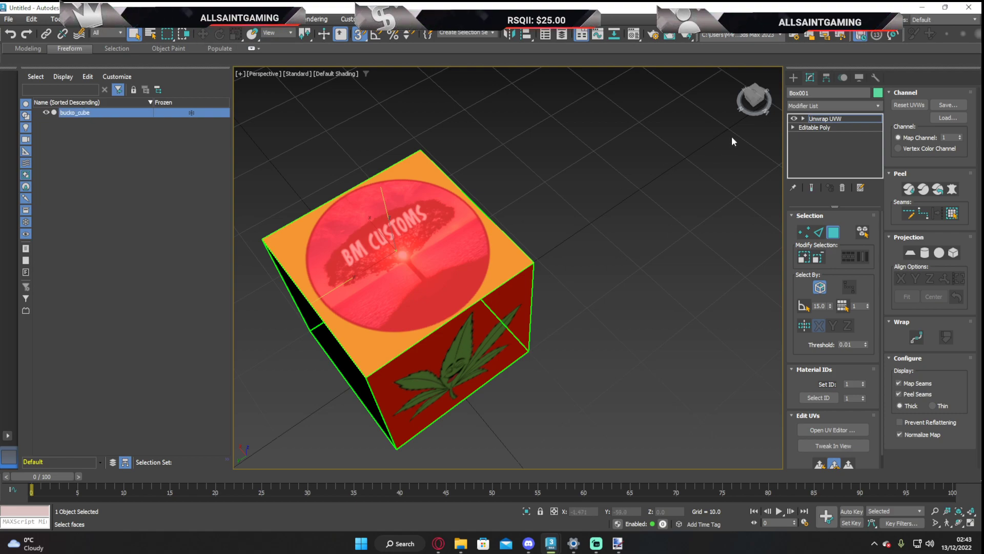
pyautogui.rightClick(822, 118)
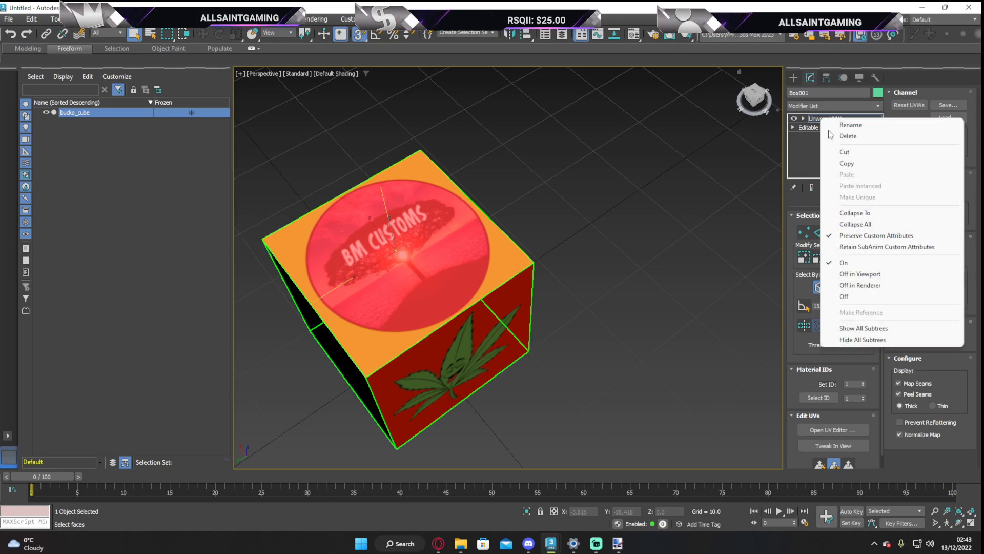
pyautogui.click(855, 224)
# - Turn on pivot-only adjustment for bucko_cube and centre its pivot on the object
pyautogui.moveTo(762, 103)
pyautogui.mouseDown()
pyautogui.moveTo(737, 73)
pyautogui.moveTo(689, 110)
pyautogui.moveTo(733, 70)
pyautogui.moveTo(718, 116)
pyautogui.moveTo(703, 90)
pyautogui.moveTo(733, 88)
pyautogui.moveTo(682, 81)
pyautogui.moveTo(758, 118)
pyautogui.moveTo(762, 103)
pyautogui.mouseUp()
pyautogui.click(762, 102)
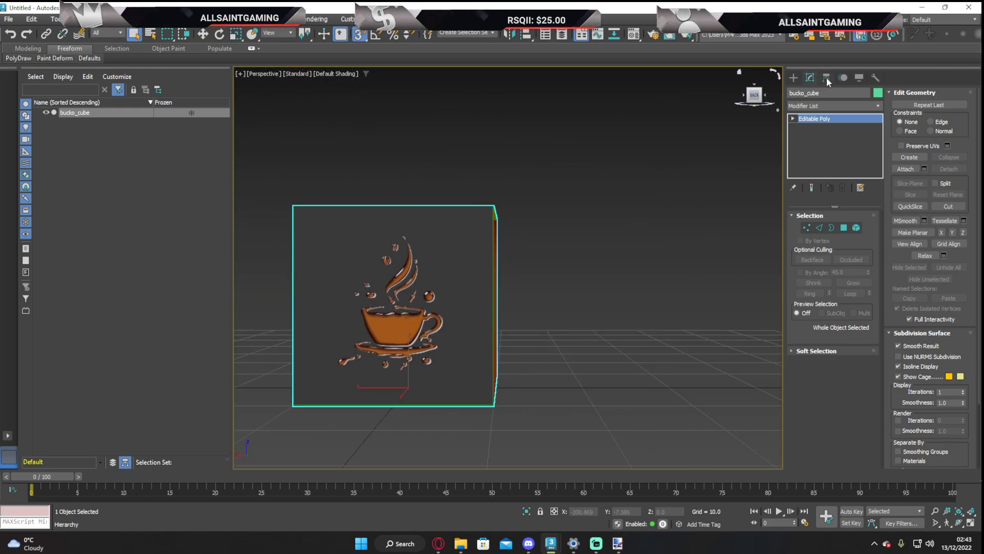
pyautogui.click(826, 77)
pyautogui.click(840, 149)
pyautogui.click(842, 202)
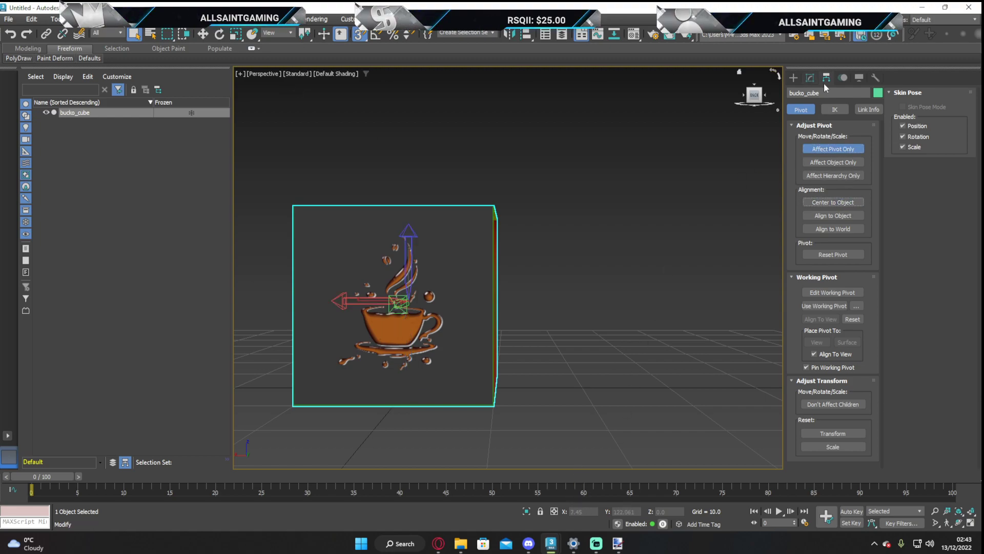
pyautogui.click(836, 148)
pyautogui.click(838, 151)
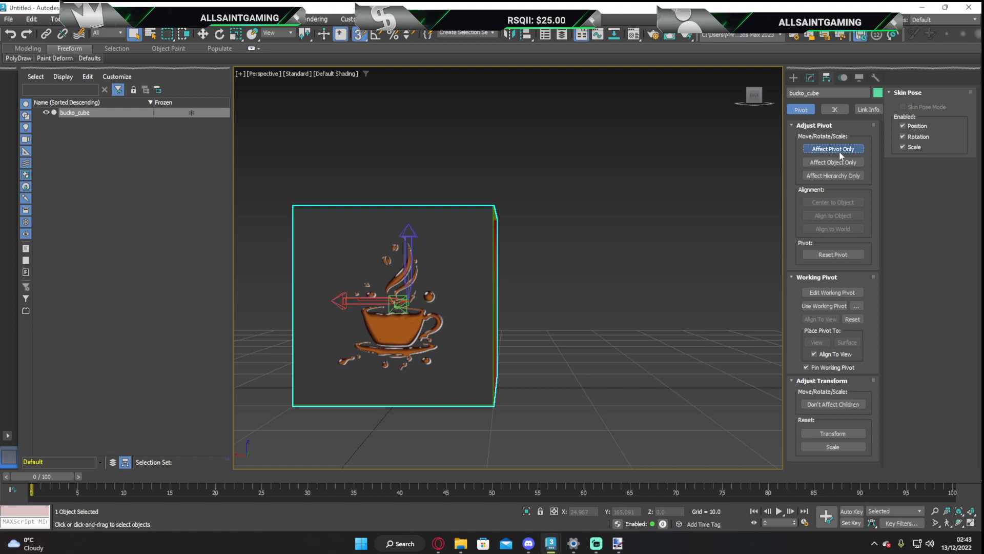
# - Move bucko_cube's pivot down to Z 0 and end pivot-only adjustment
pyautogui.click(205, 36)
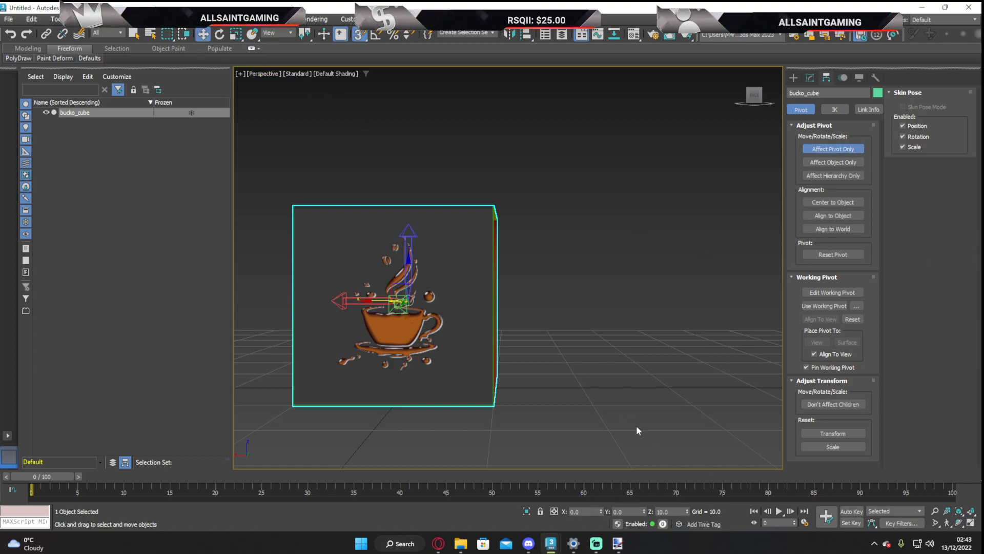
pyautogui.rightClick(686, 509)
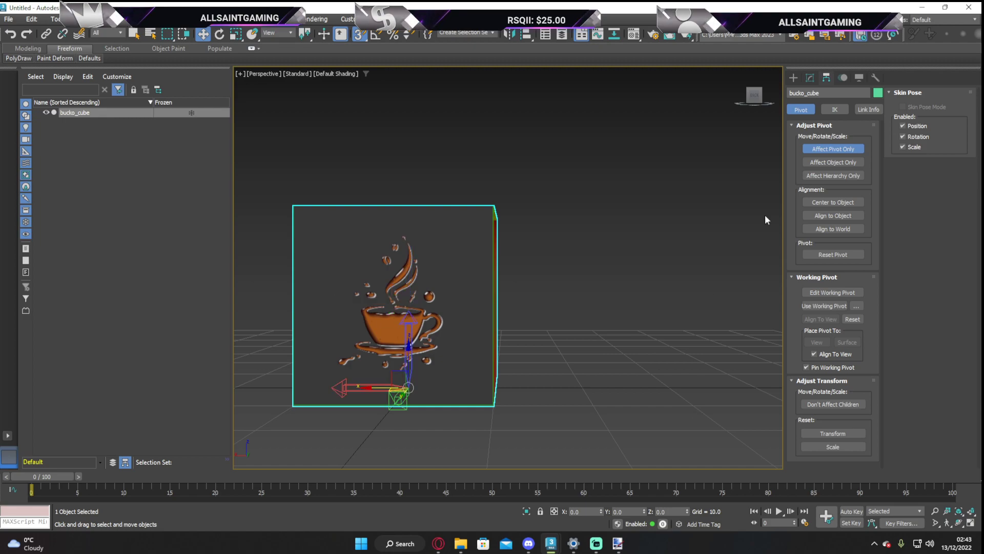
pyautogui.moveTo(756, 96)
pyautogui.mouseDown()
pyautogui.moveTo(730, 102)
pyautogui.moveTo(701, 76)
pyautogui.moveTo(704, 101)
pyautogui.moveTo(763, 96)
pyautogui.mouseUp()
pyautogui.click(856, 147)
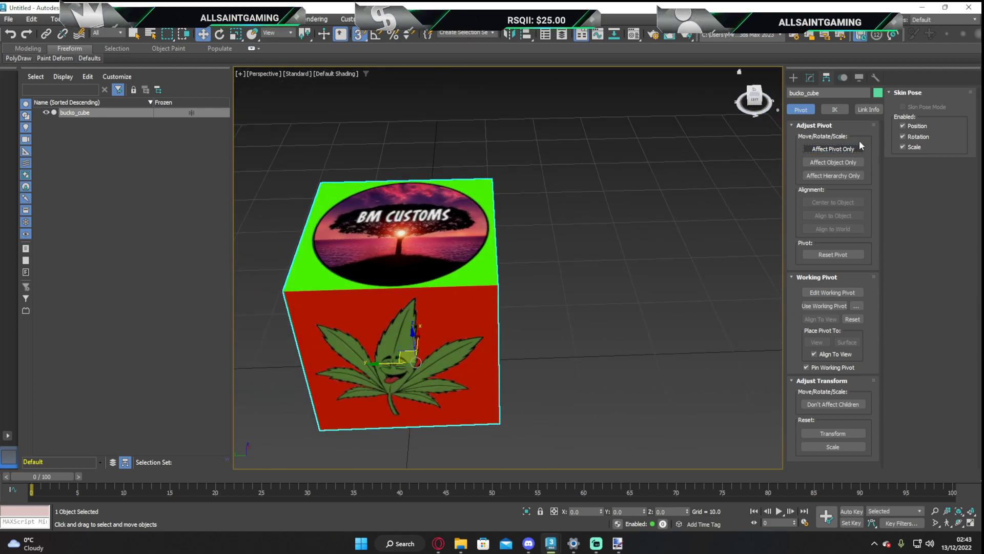
# - Reset bucko_cube's transform with Reset XForm and collapse the resulting modifier into the Editable Poly
pyautogui.click(877, 79)
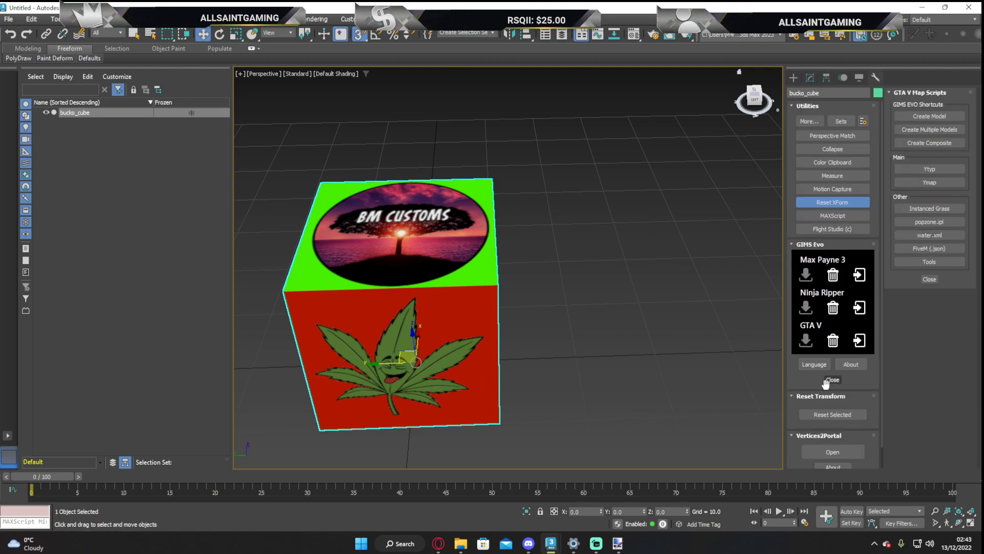
pyautogui.click(834, 414)
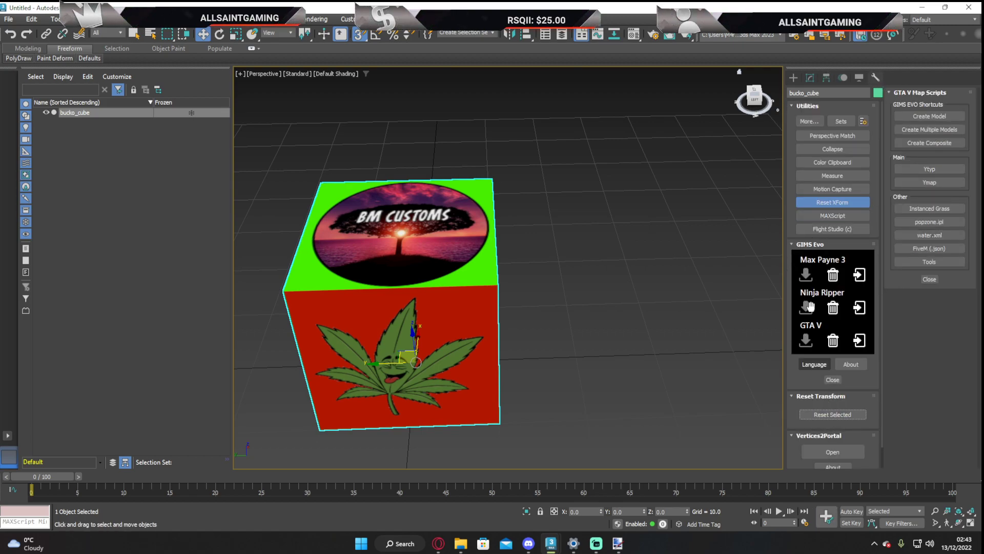
pyautogui.click(811, 77)
pyautogui.rightClick(817, 121)
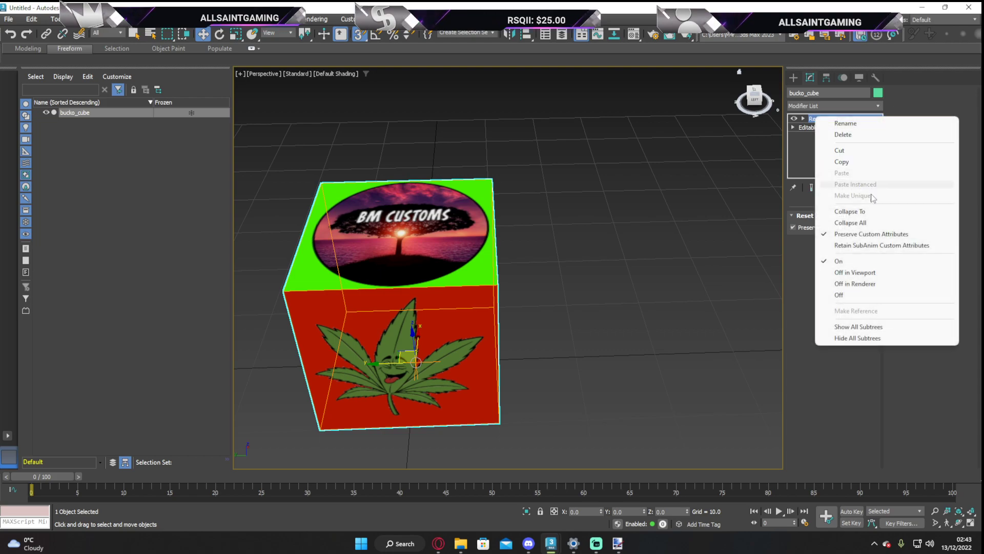
pyautogui.click(820, 216)
pyautogui.moveTo(409, 301); pyautogui.dragTo(465, 316, button='middle')
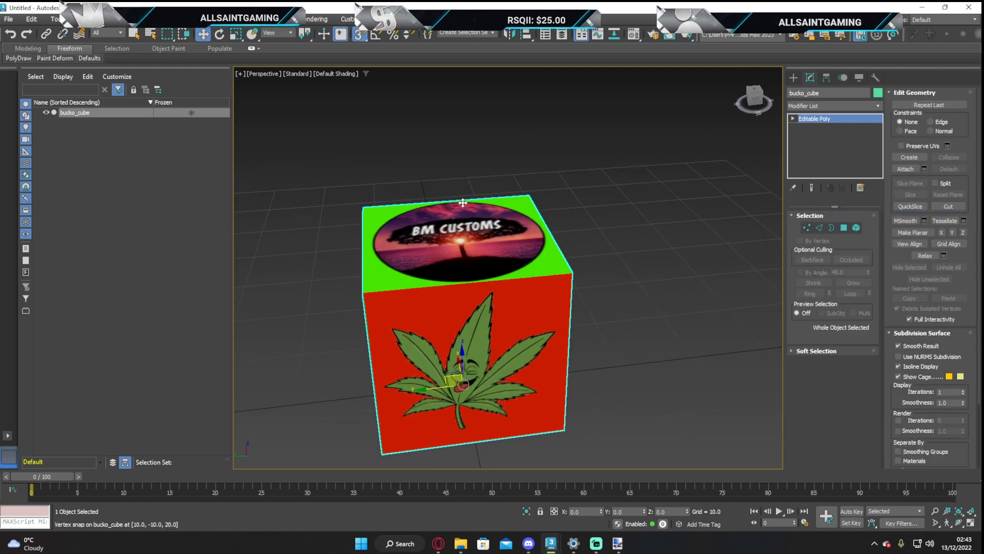
# - Copy the cube's name, create a GIMS Evo model from it, and rename the parent Model001 as bucko_cube
pyautogui.moveTo(821, 92); pyautogui.dragTo(720, 96)
pyautogui.hotkey('ctrl', 'c')
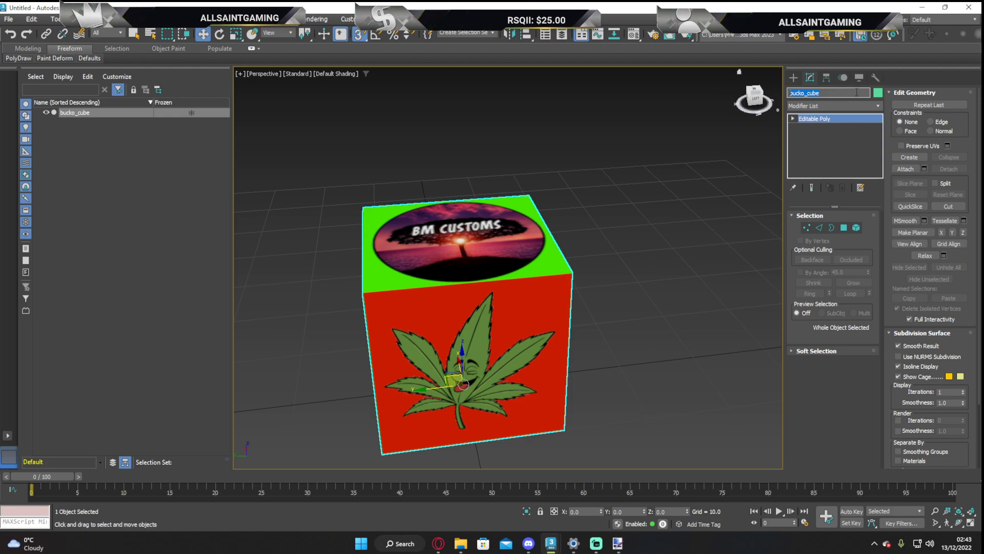
pyautogui.click(875, 78)
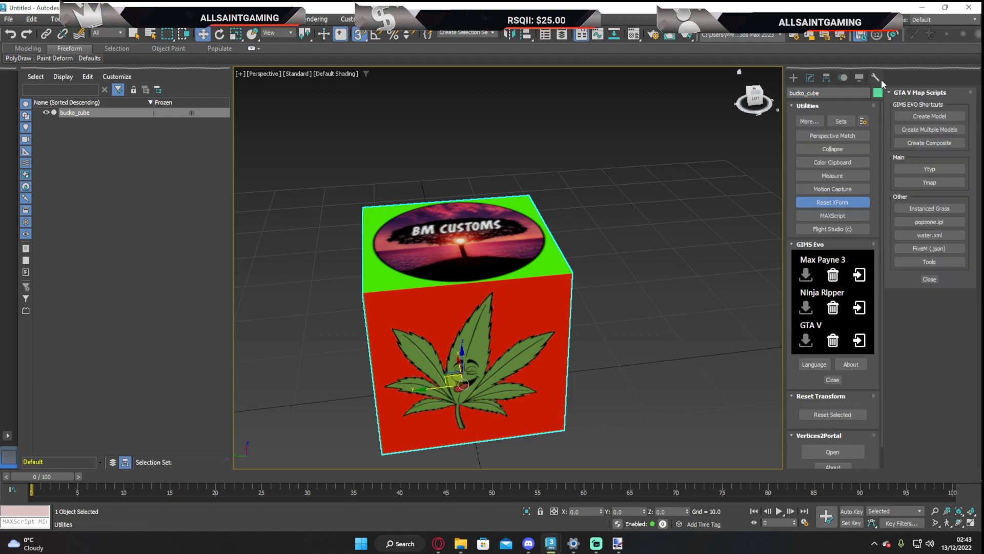
pyautogui.click(919, 116)
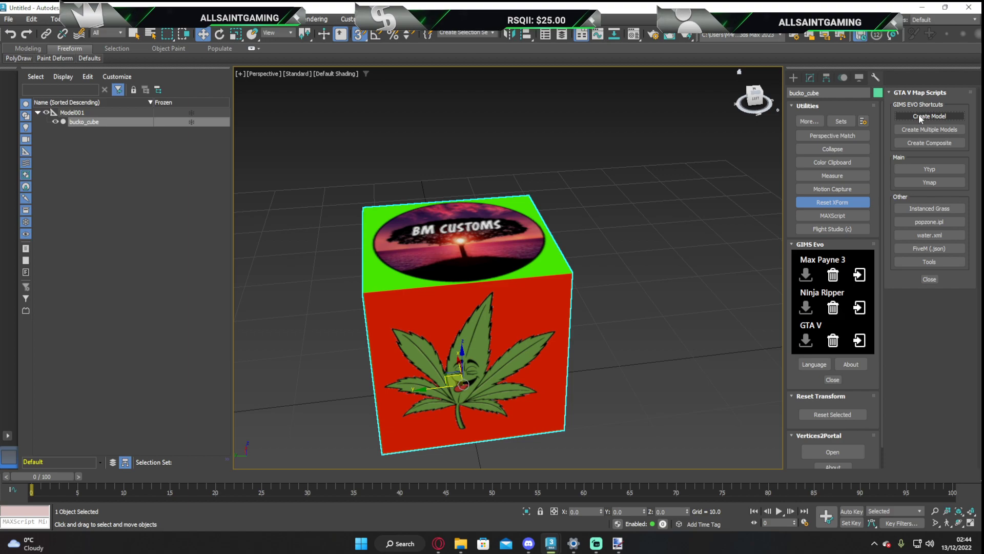
pyautogui.click(76, 113)
pyautogui.hotkey('ctrl', 'v')
pyautogui.press('Return')
pyautogui.click(119, 124)
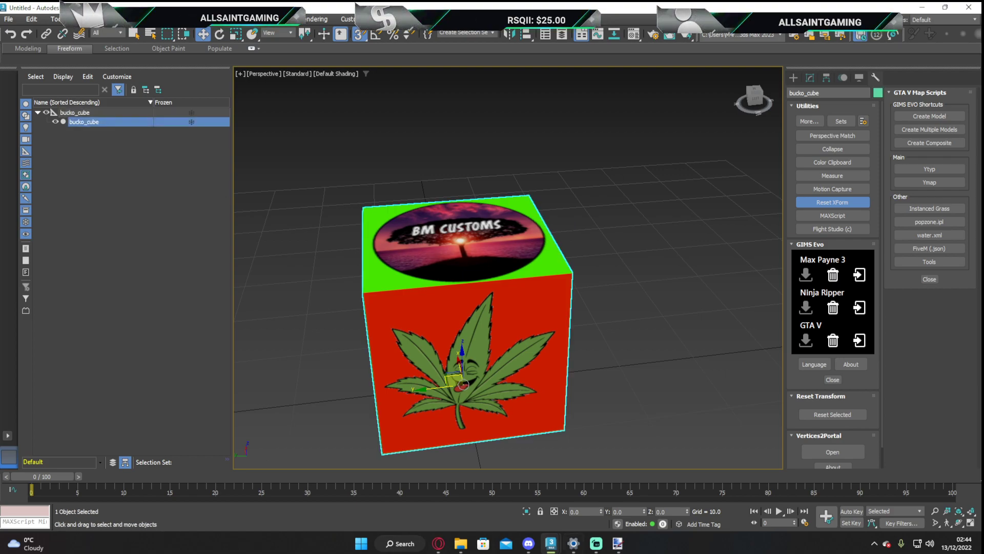
# - Switch to the Windows desktop and create a new folder named bucko_cube
pyautogui.click(926, 6)
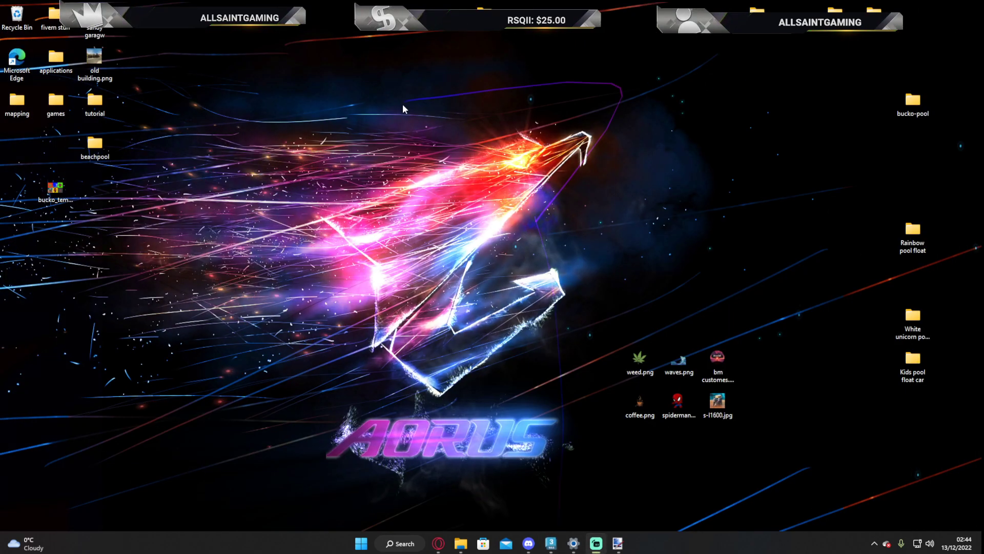
pyautogui.rightClick(404, 103)
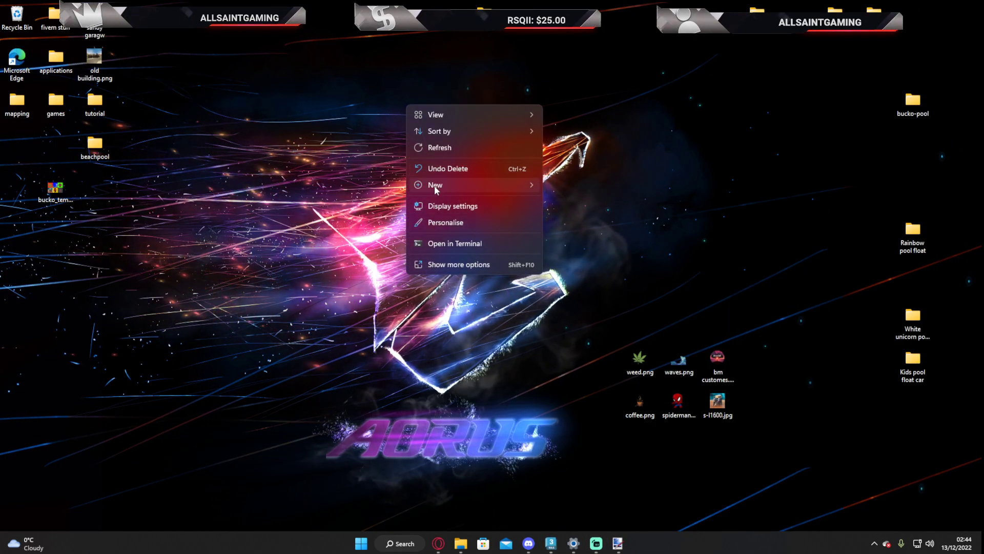
pyautogui.moveTo(435, 185)
pyautogui.click(574, 186)
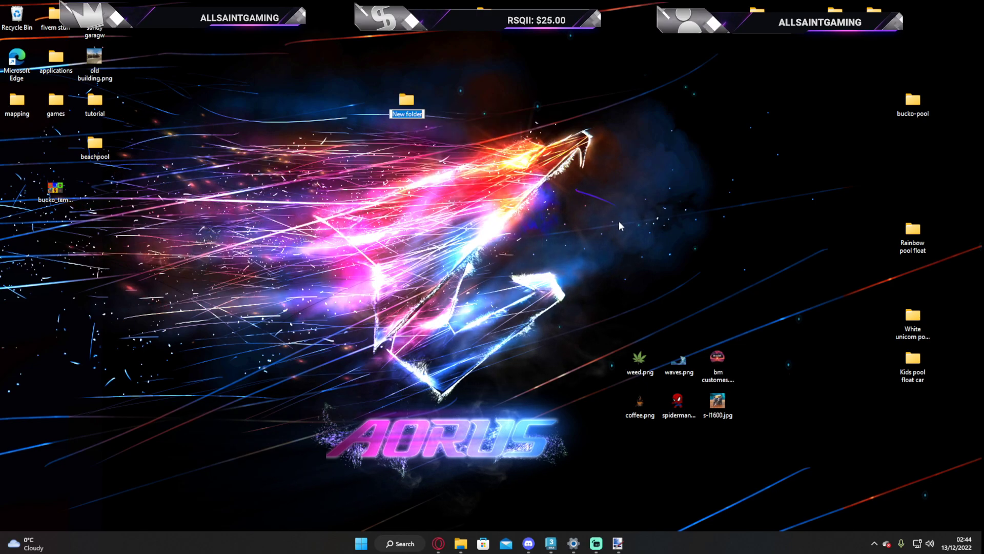
pyautogui.write('bucko_cube')
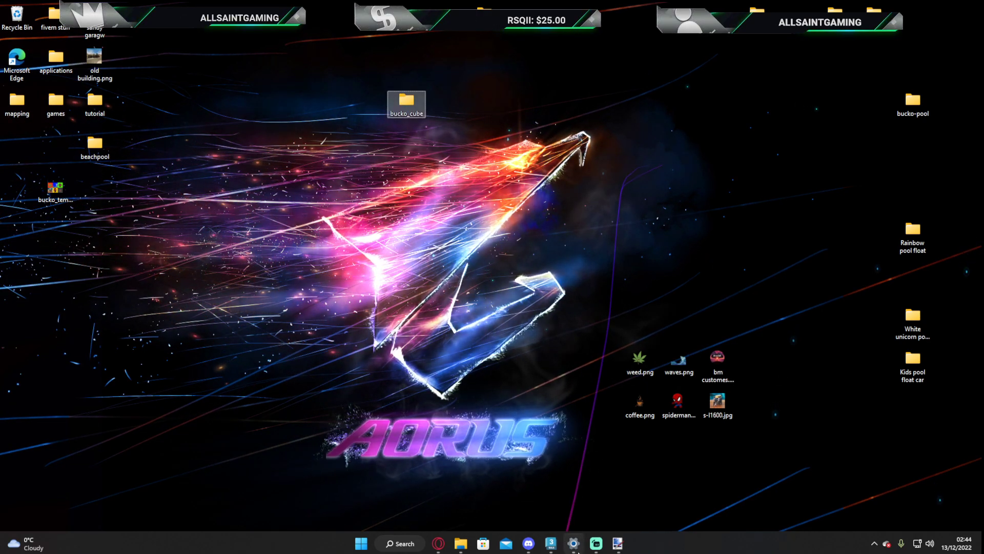
# - Return to 3ds Max and export the bucko_cube model with GIMS Evo into the desktop's bucko_cube folder
pyautogui.moveTo(551, 544)
pyautogui.click(556, 481)
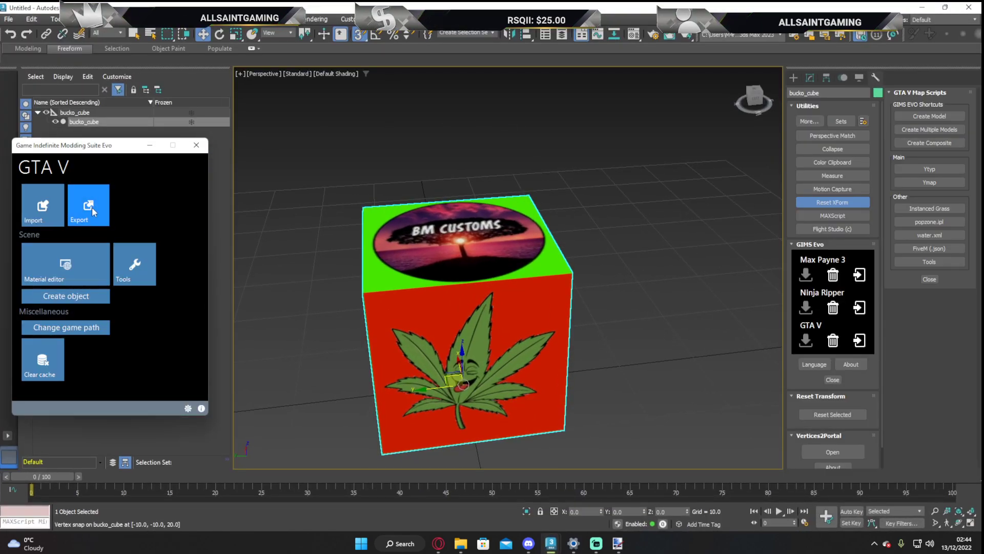
pyautogui.click(88, 205)
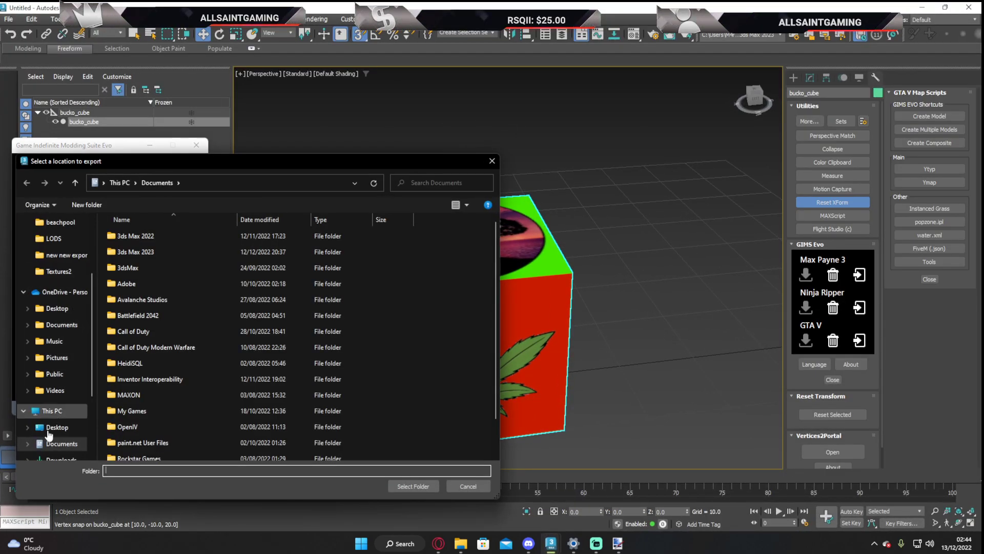
pyautogui.click(55, 427)
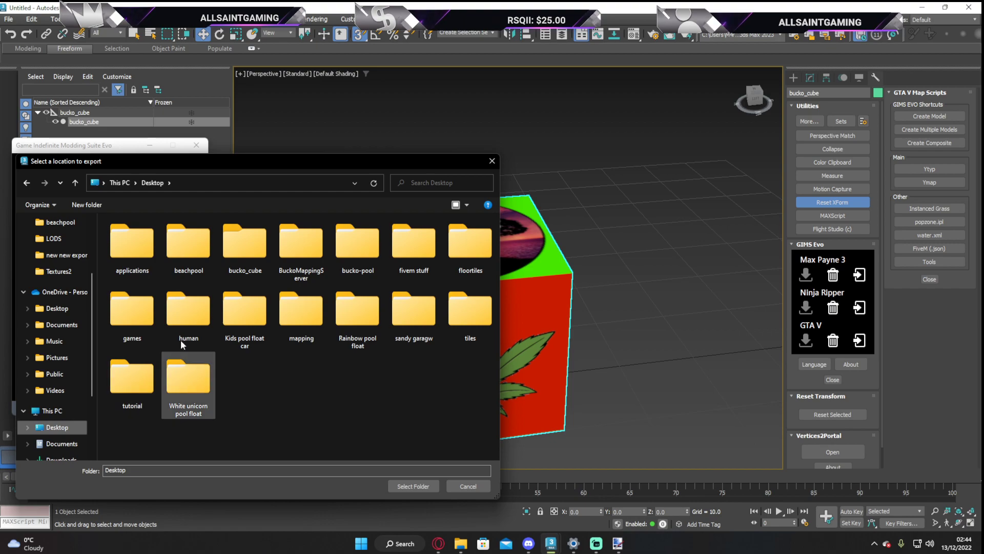
pyautogui.click(232, 252)
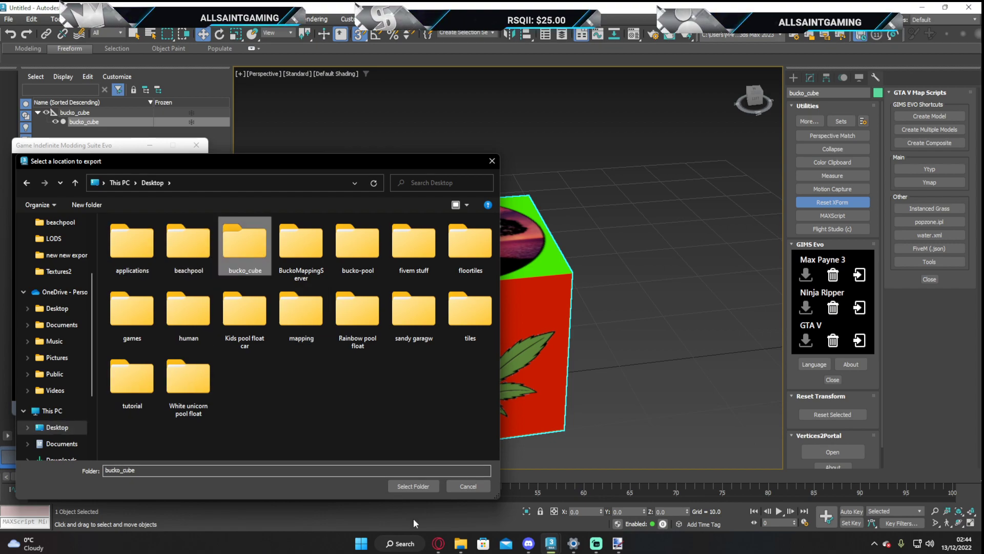
pyautogui.click(427, 487)
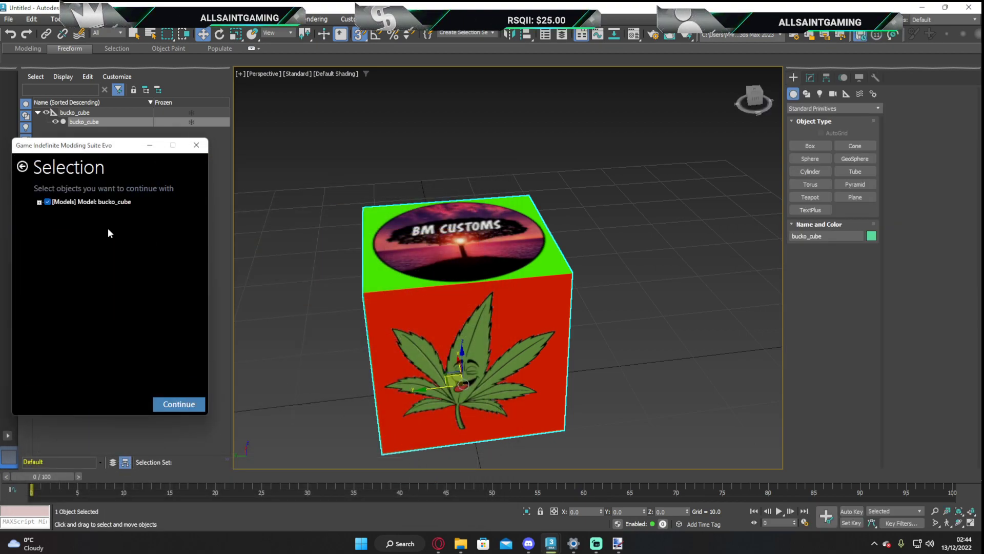
pyautogui.click(178, 404)
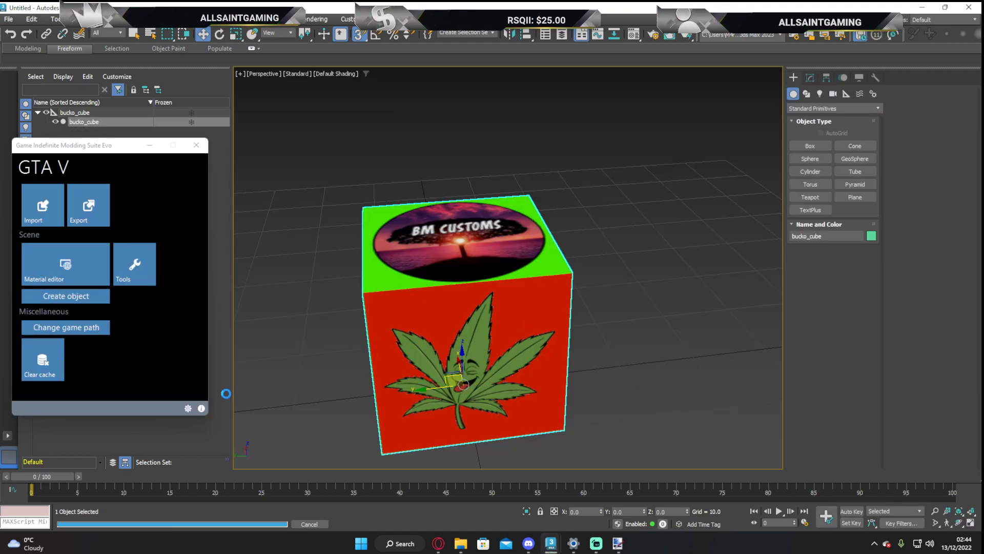
# - Switch to the Windows desktop and launch OpenIV for the Windows version of Grand Theft Auto V
pyautogui.click(923, 9)
pyautogui.click(414, 545)
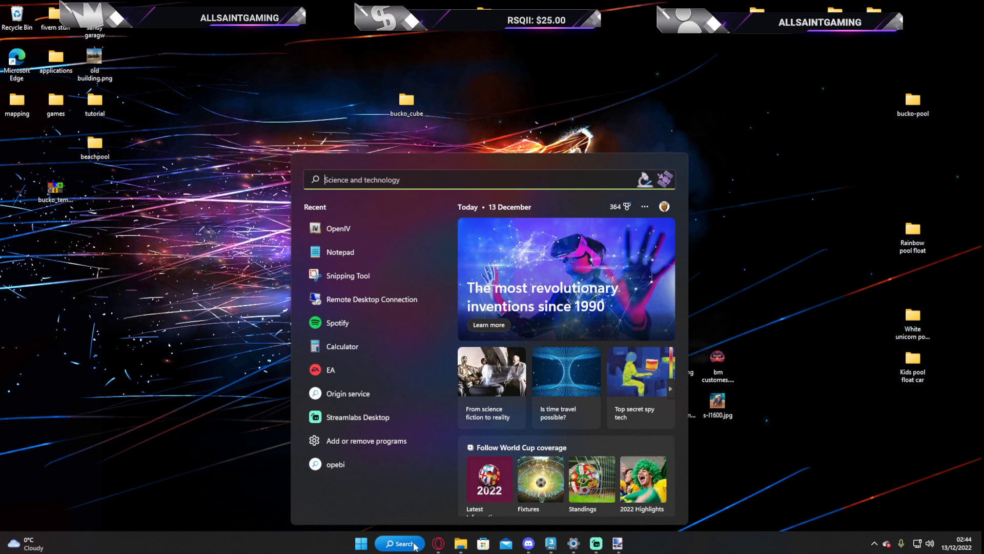
pyautogui.write('openiv')
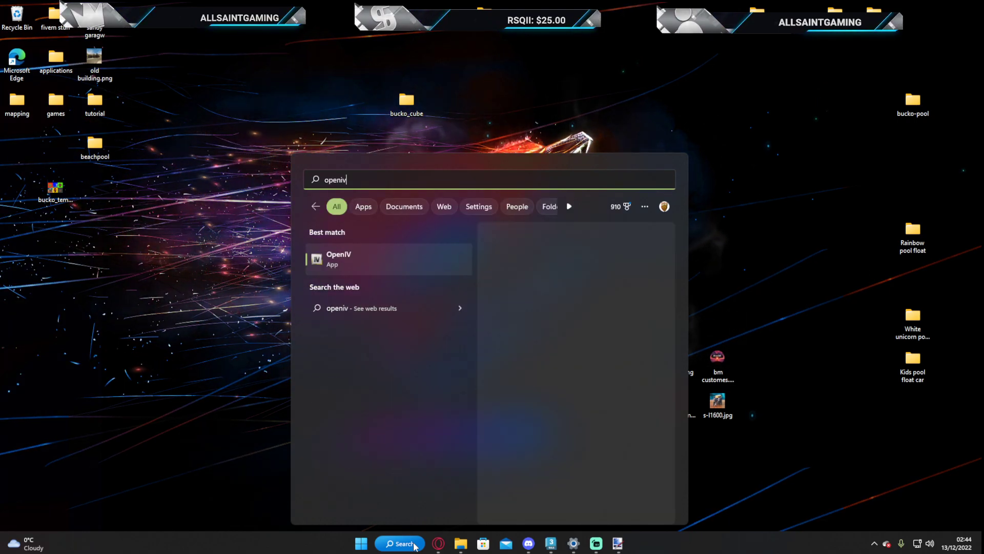
pyautogui.press('Return')
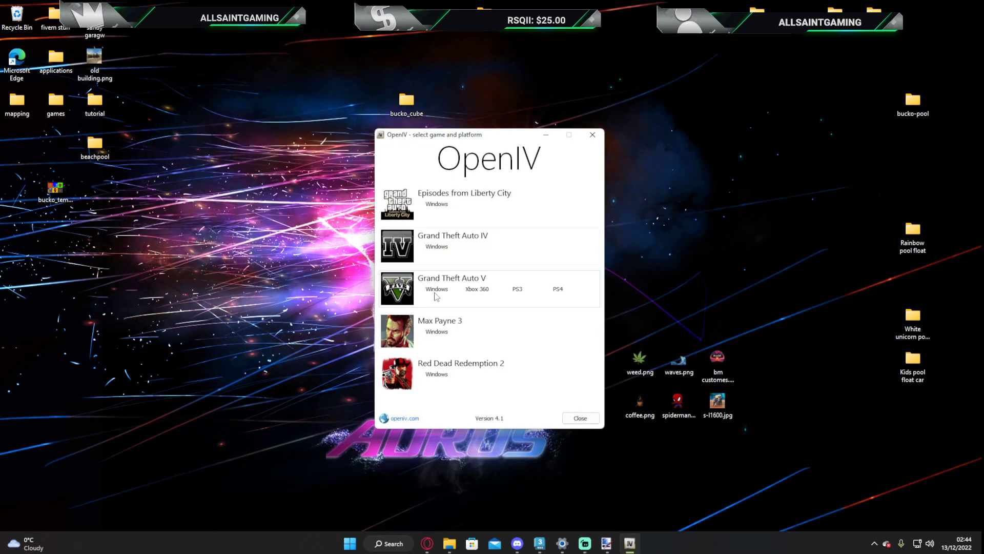
pyautogui.click(436, 292)
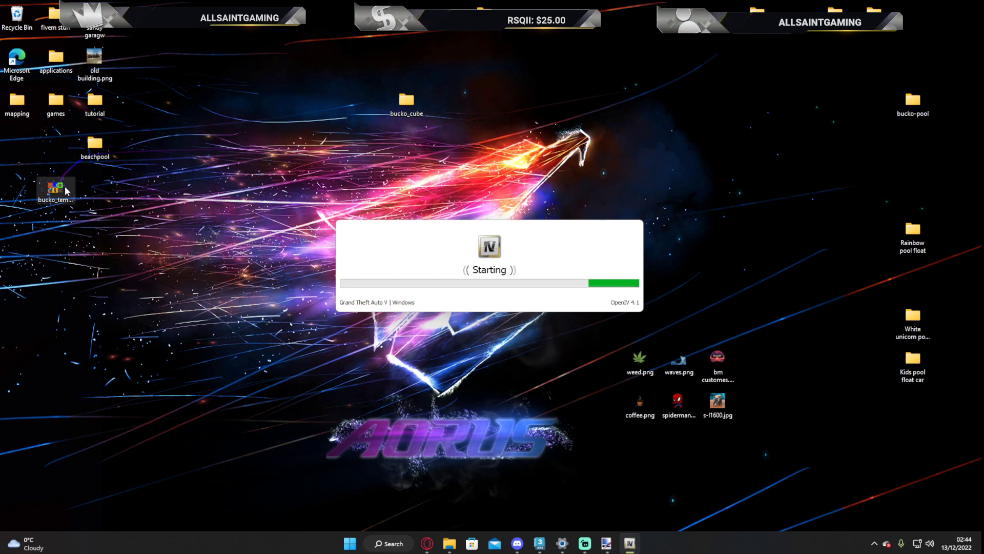
# - Move bucko_template.png into the desktop's bucko_cube folder and shift that folder out of the way of the OpenIV window
pyautogui.click(65, 190)
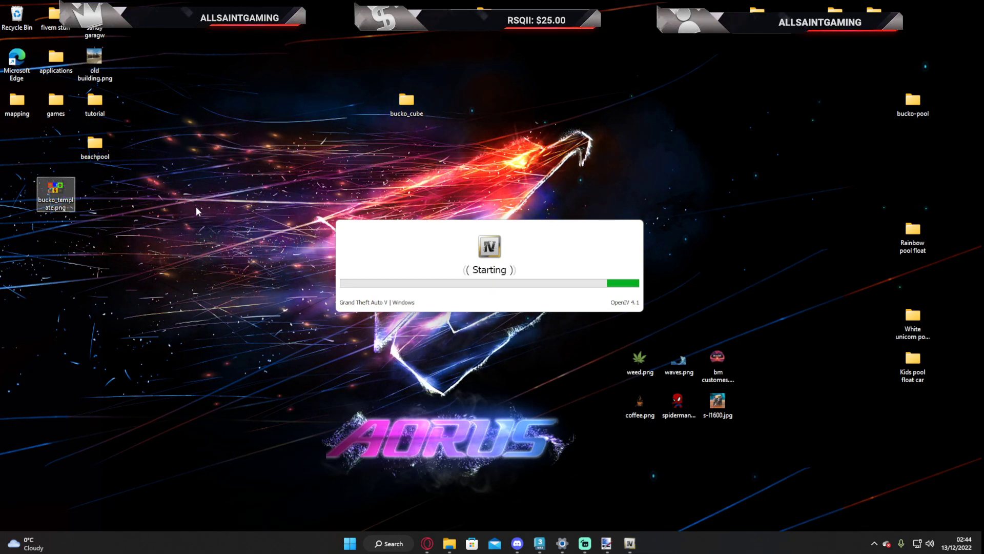
pyautogui.moveTo(75, 198); pyautogui.dragTo(283, 124)
pyautogui.moveTo(332, 41); pyautogui.dragTo(528, 19)
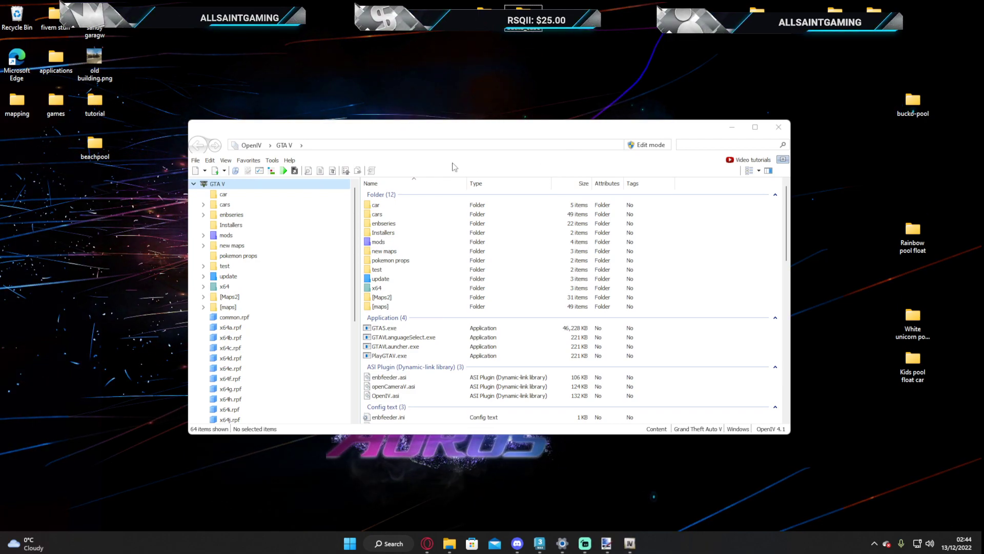
# - Go to the favorite gta5 levels folder inside custom_dlc's dlc.rpf and enable edit mode
pyautogui.click(248, 160)
pyautogui.click(258, 209)
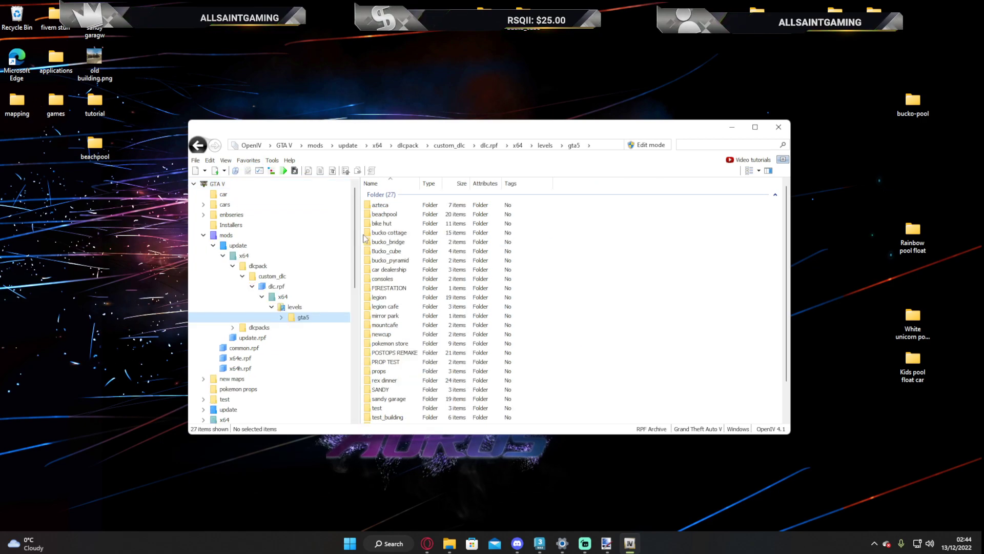
pyautogui.rightClick(651, 269)
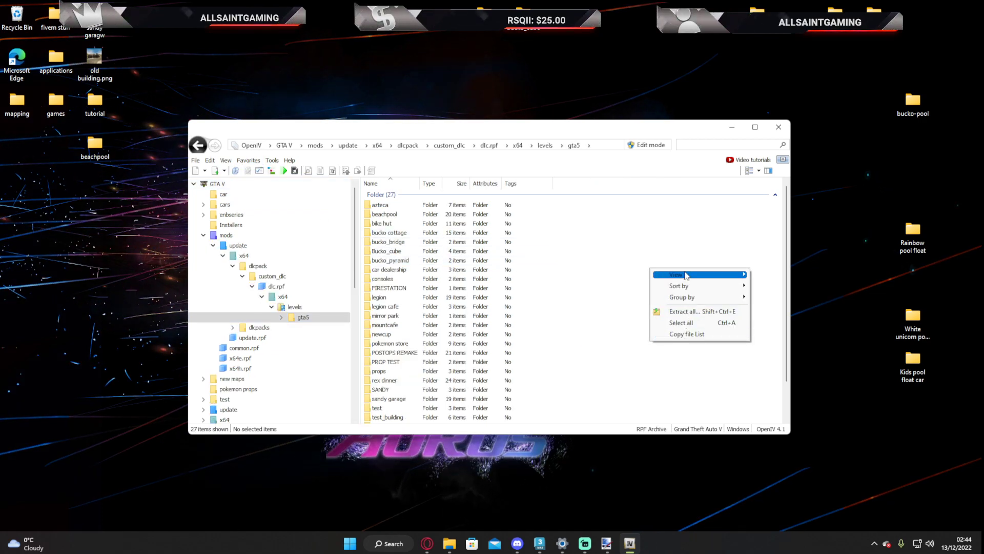
pyautogui.click(637, 148)
pyautogui.click(521, 306)
pyautogui.rightClick(666, 277)
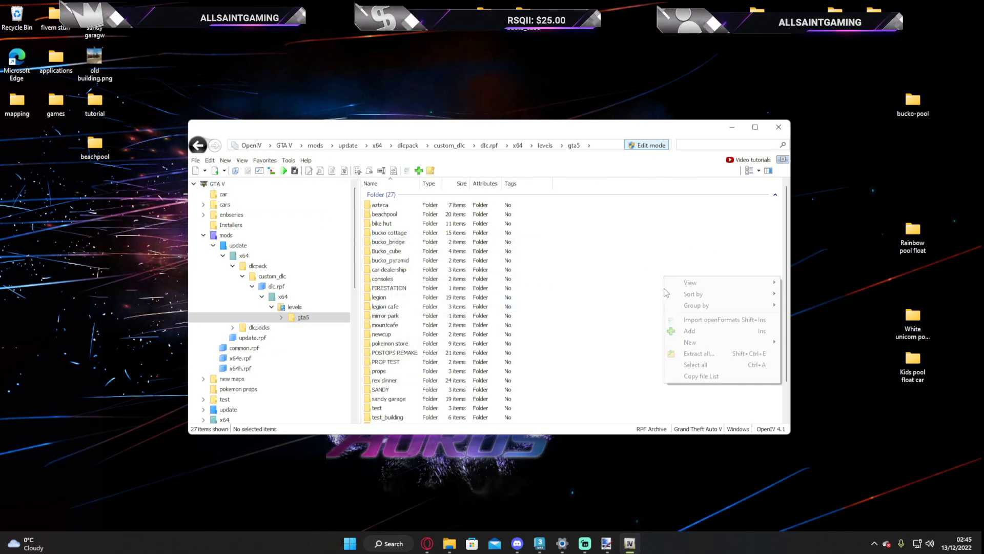
pyautogui.moveTo(698, 347)
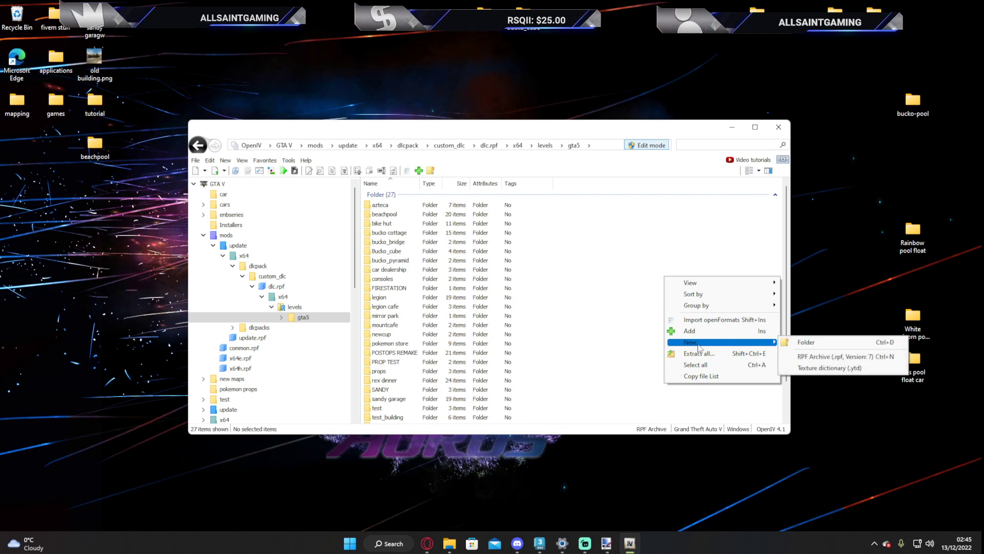
pyautogui.click(826, 343)
pyautogui.click(506, 282)
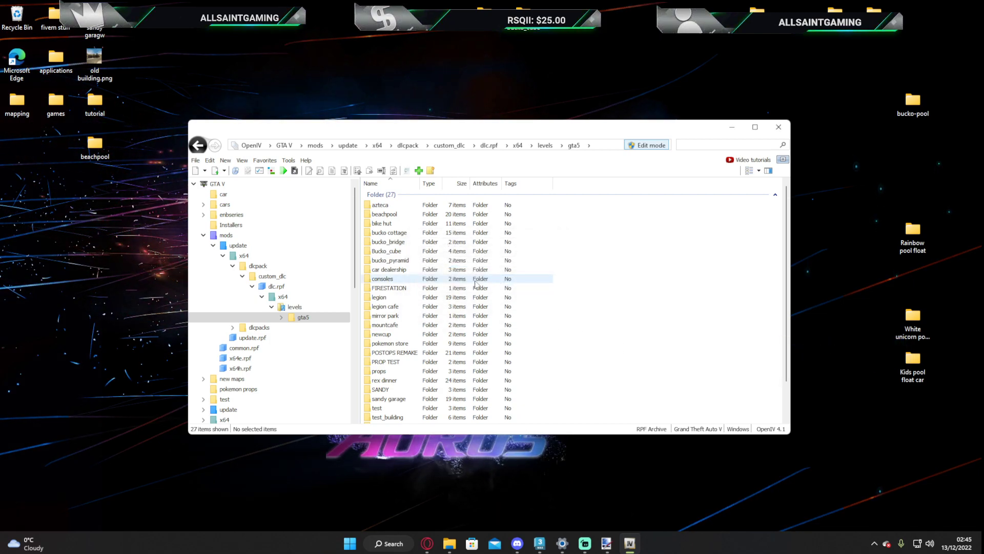
# - Open the existing Bucko_cube folder in gta5 and permanently delete all the files in it
pyautogui.doubleClick(405, 251)
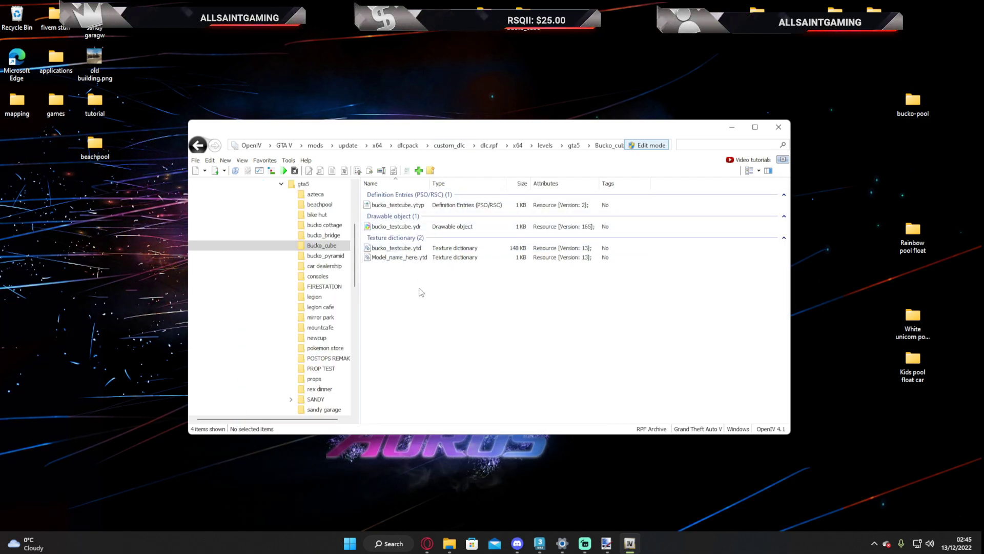
pyautogui.hotkey('ctrl', 'a')
pyautogui.press('Delete')
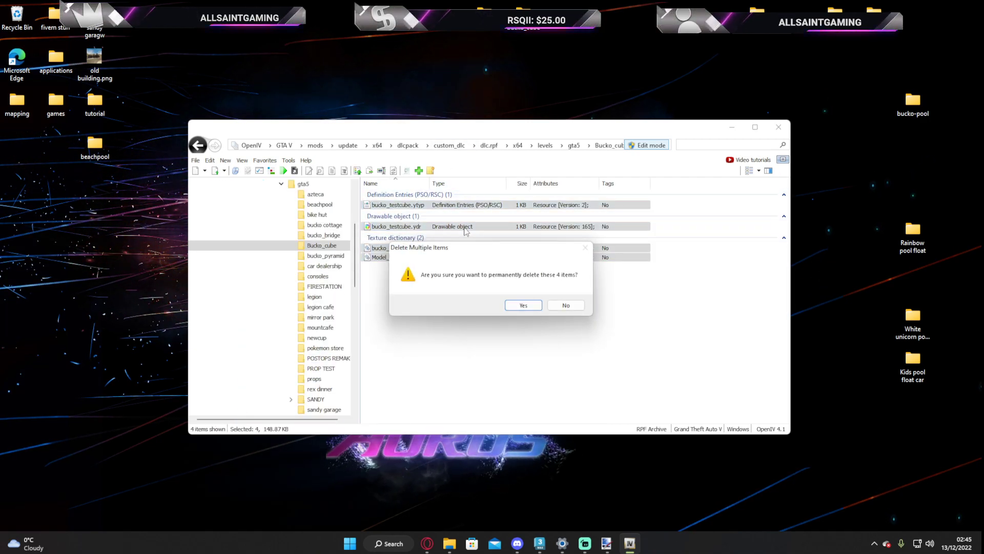
pyautogui.click(515, 307)
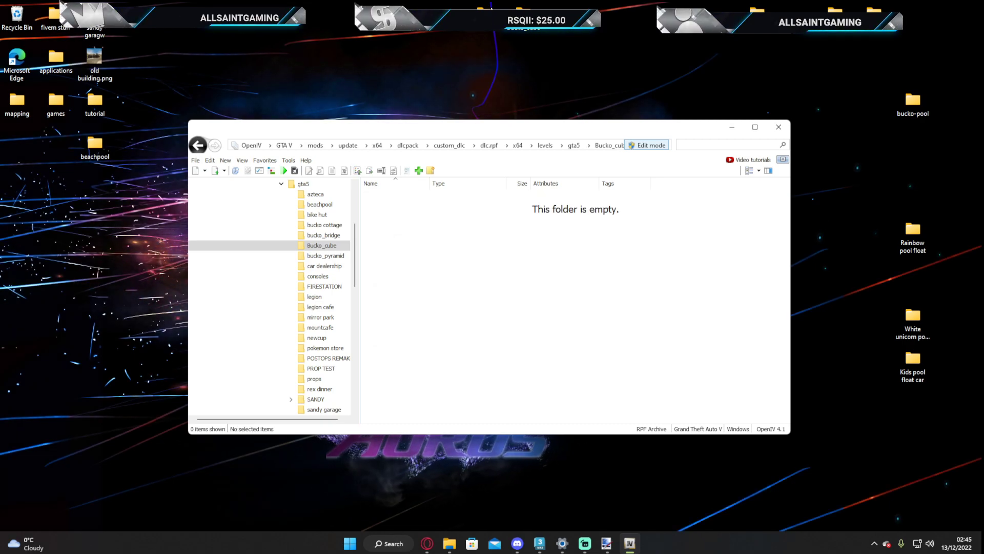
# - Import bucko_cube.odr from the desktop's bucko_cube folder into OpenIV's Bucko_cube folder and open the resulting model in the viewer
pyautogui.hotkey('alt', 'Tab')
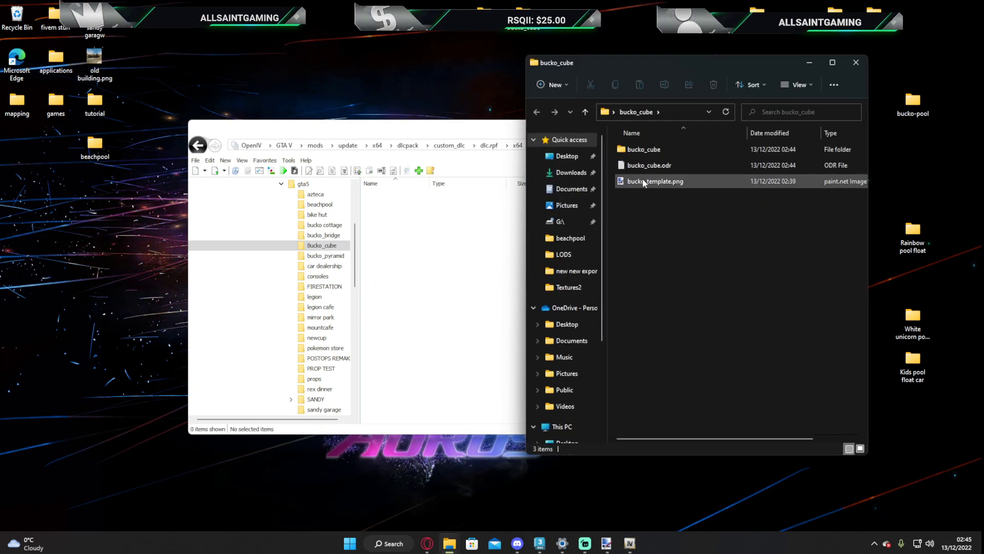
pyautogui.moveTo(644, 162); pyautogui.dragTo(445, 286)
pyautogui.click(402, 206)
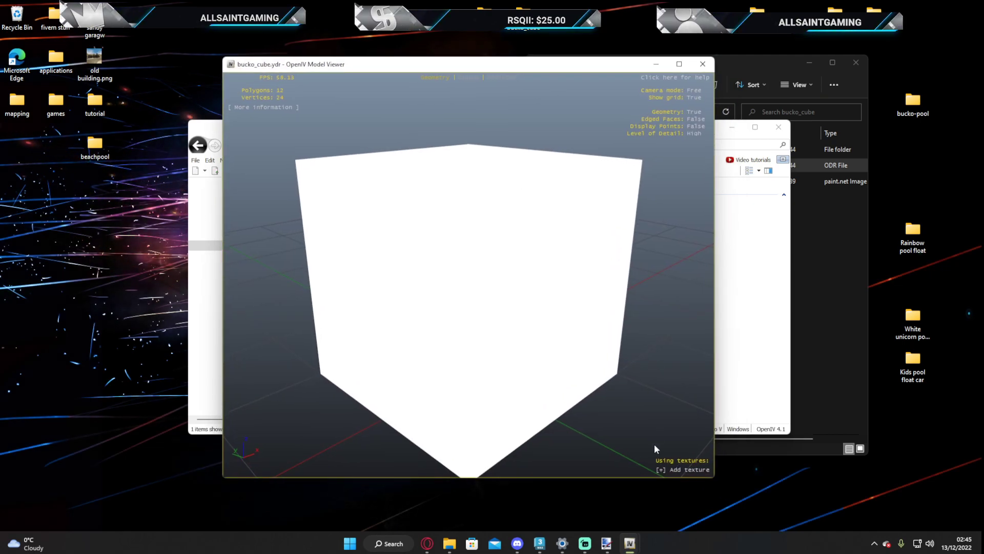
# - Check the model viewer's option for loading an external texture, inspect the cube, and close the viewer
pyautogui.click(669, 470)
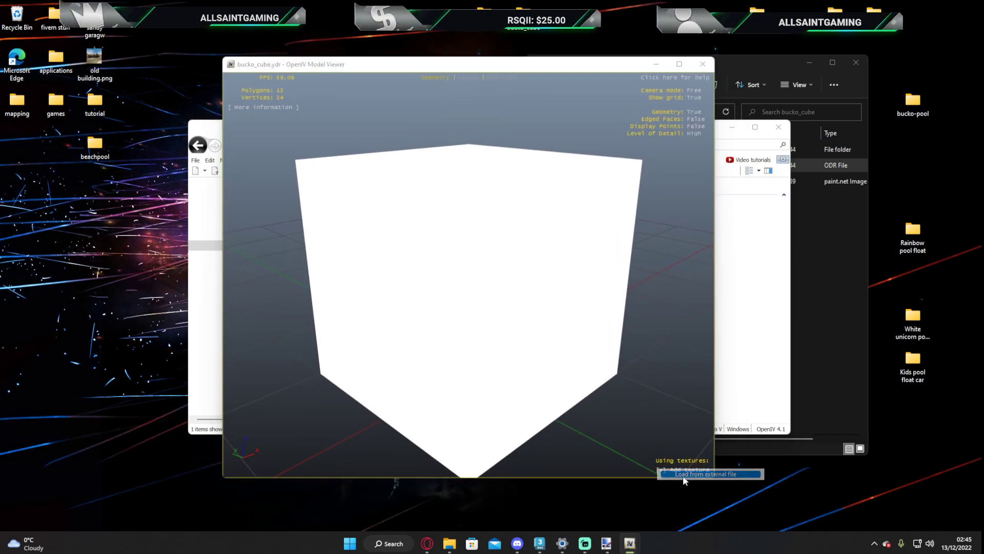
pyautogui.click(682, 474)
pyautogui.click(703, 81)
pyautogui.moveTo(552, 242); pyautogui.dragTo(674, 100)
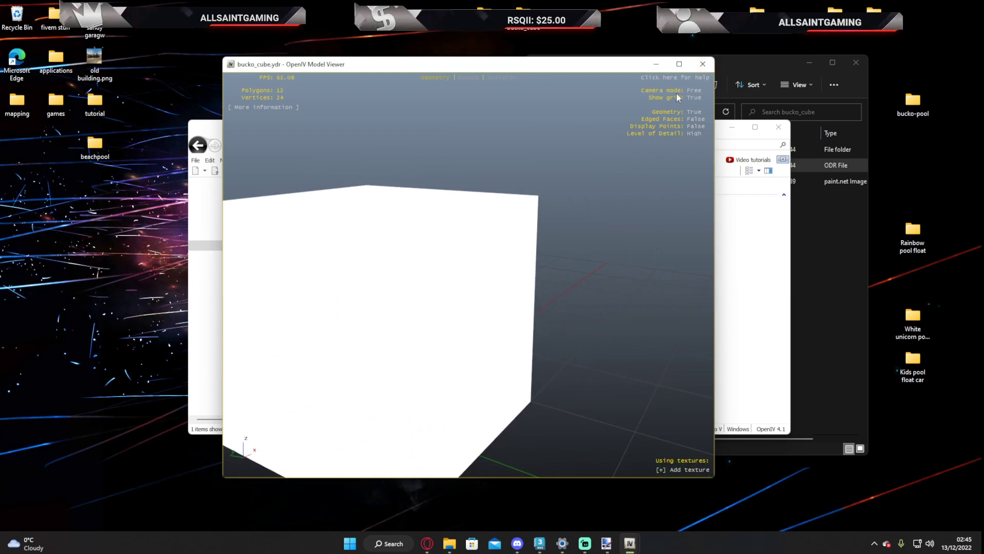
pyautogui.click(703, 63)
pyautogui.moveTo(504, 132); pyautogui.dragTo(530, 208)
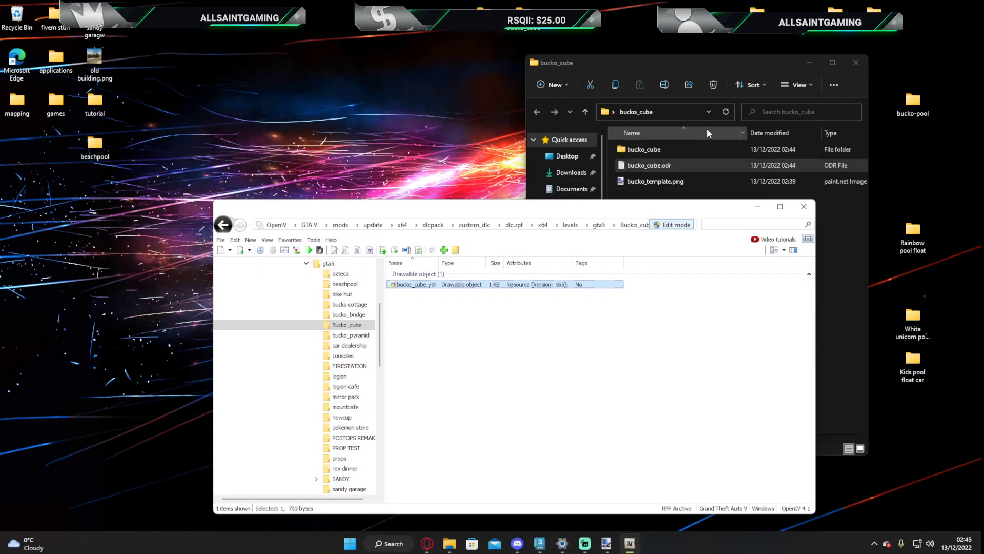
pyautogui.moveTo(569, 209); pyautogui.dragTo(554, 187)
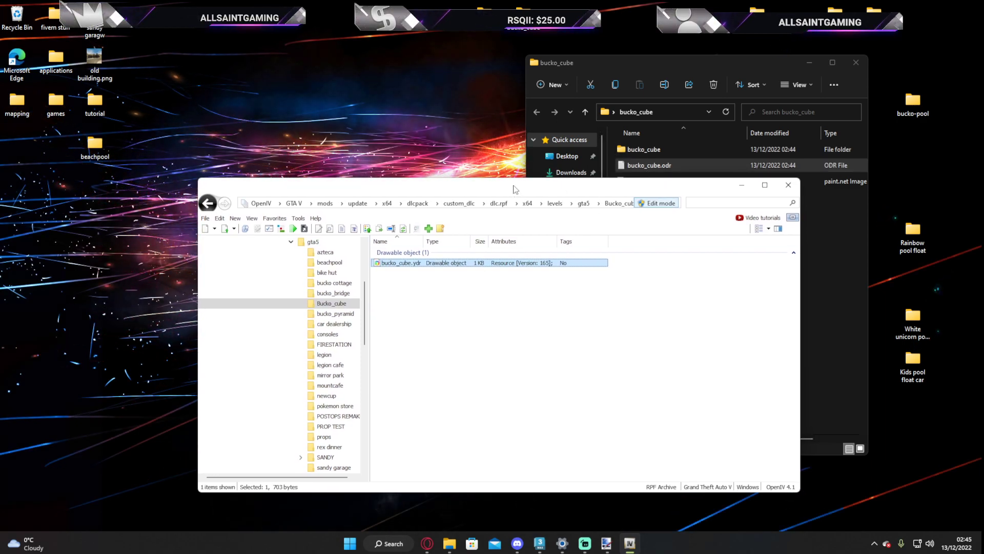
pyautogui.moveTo(513, 187); pyautogui.dragTo(496, 120)
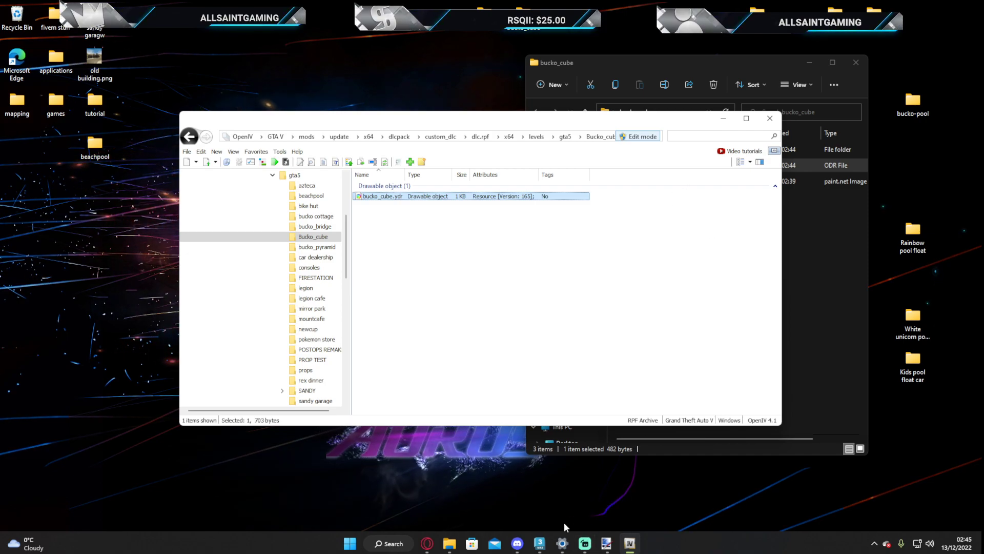
# - Switch to Discord and download the empty Model_name_here.ytd file from the openiv-files channel
pyautogui.click(539, 544)
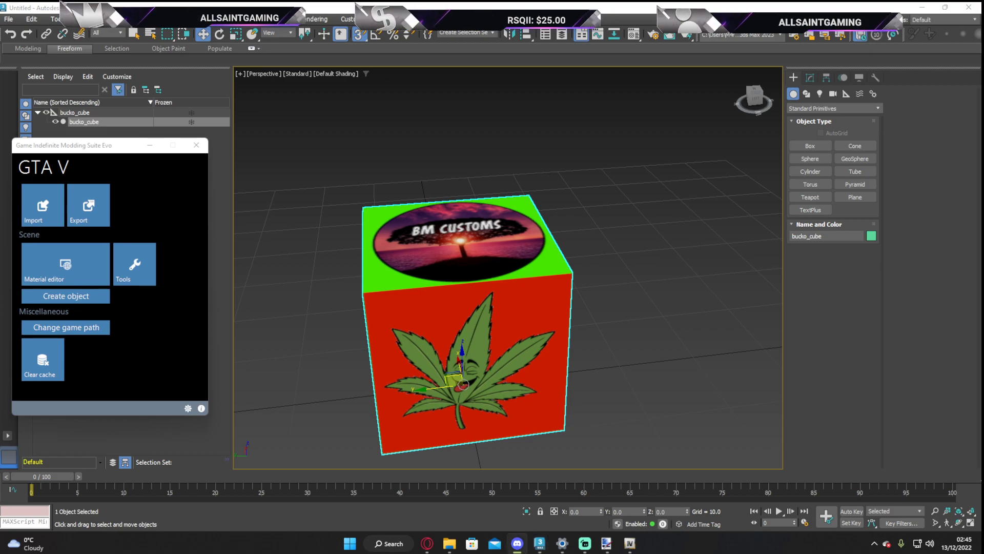
pyautogui.click(517, 544)
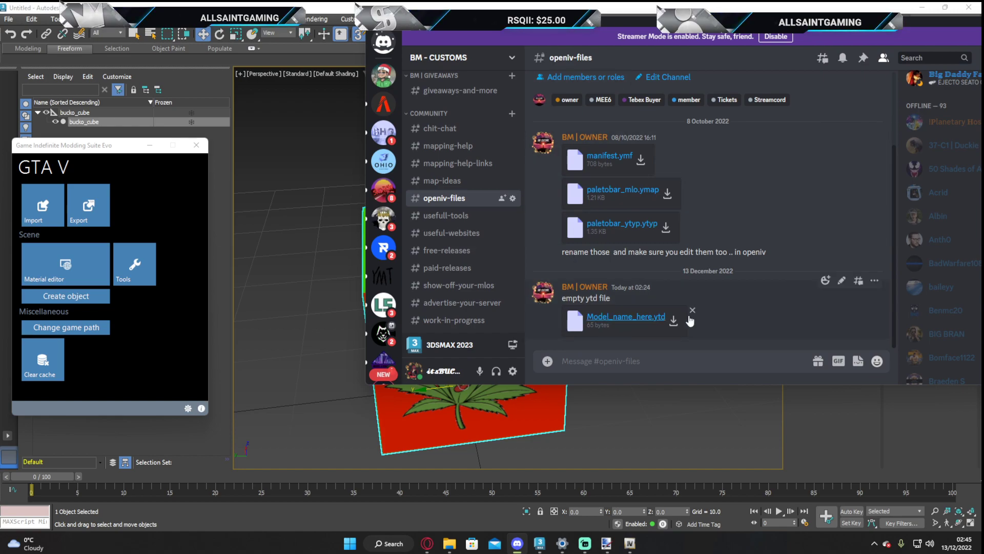
pyautogui.click(674, 321)
pyautogui.moveTo(925, 23); pyautogui.dragTo(846, 36)
pyautogui.click(911, 36)
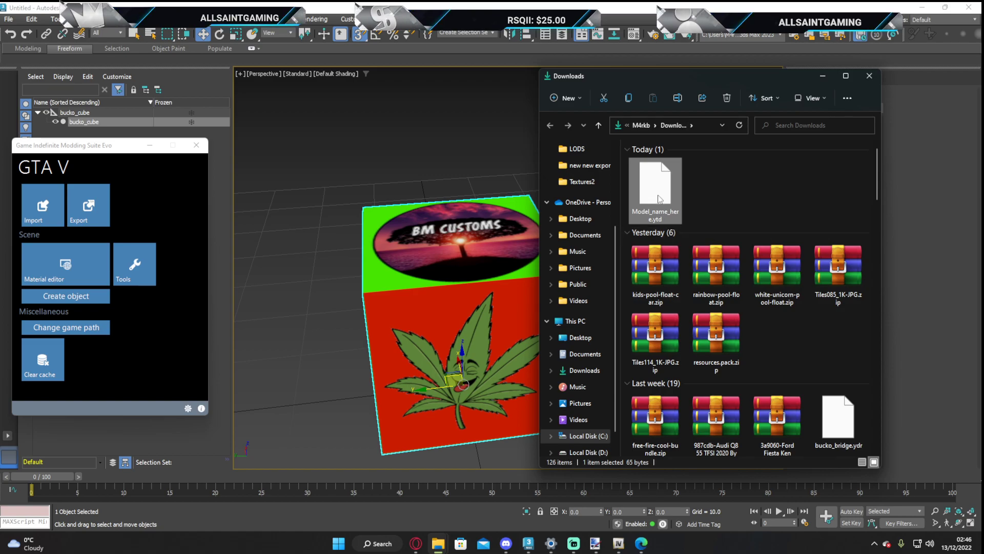
# - Move Model_name_here.ytd from Downloads to the desktop and add it to the Bucko_cube folder in OpenIV
pyautogui.click(922, 7)
pyautogui.moveTo(656, 190); pyautogui.dragTo(359, 77)
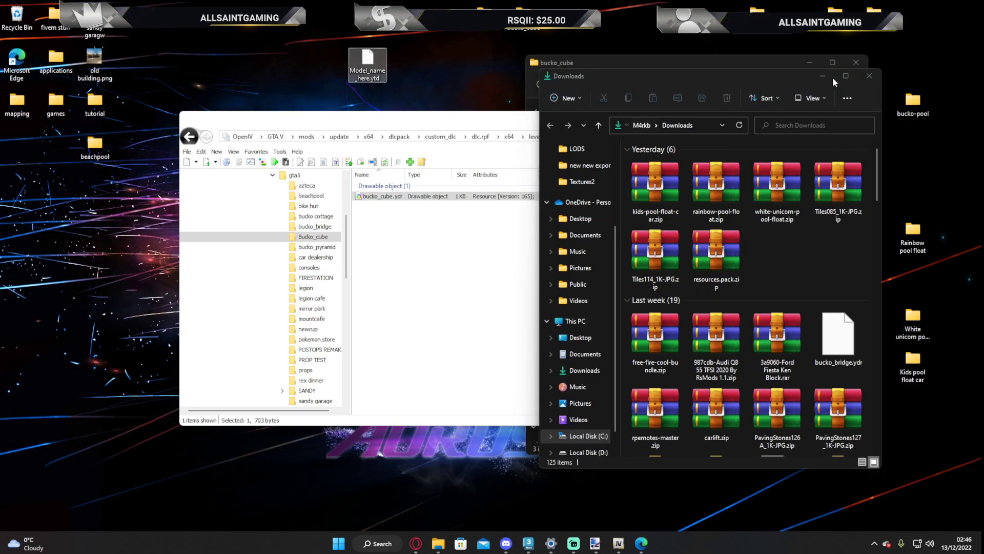
pyautogui.click(869, 77)
pyautogui.click(855, 66)
pyautogui.moveTo(374, 69); pyautogui.dragTo(515, 241)
pyautogui.click(405, 218)
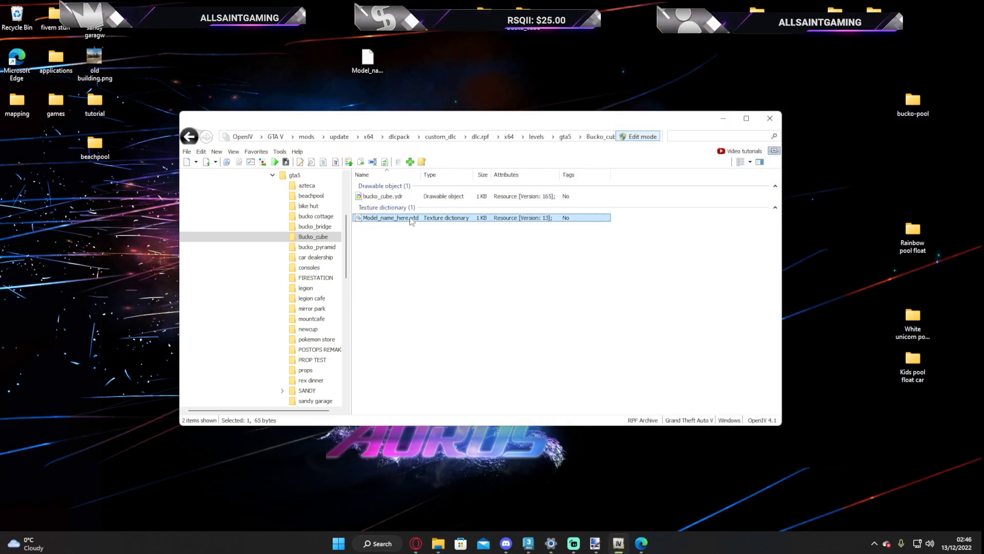
pyautogui.rightClick(386, 223)
pyautogui.click(429, 238)
pyautogui.click(797, 84)
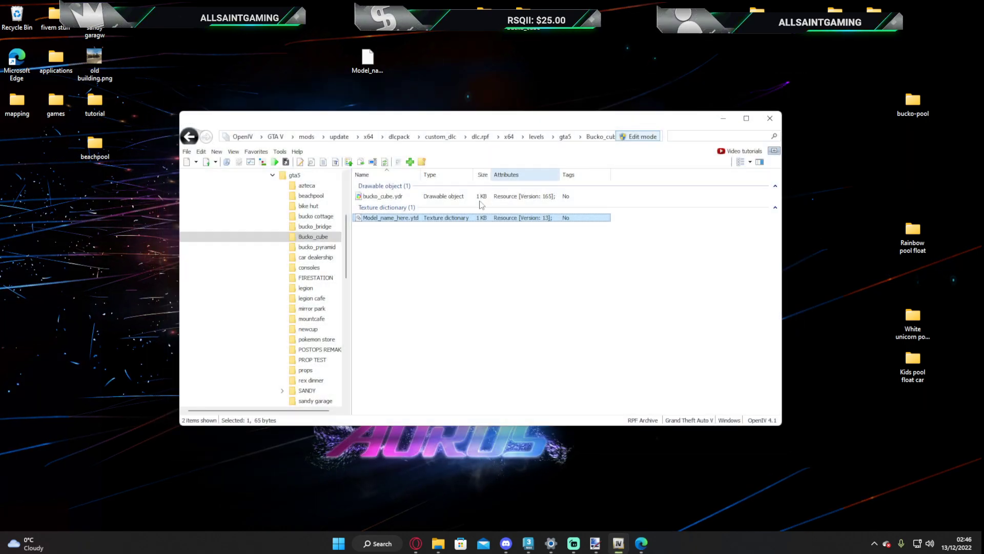
# - Rename the Model_name_here.ytd texture dictionary as bucko_cube.ytd
pyautogui.rightClick(390, 229)
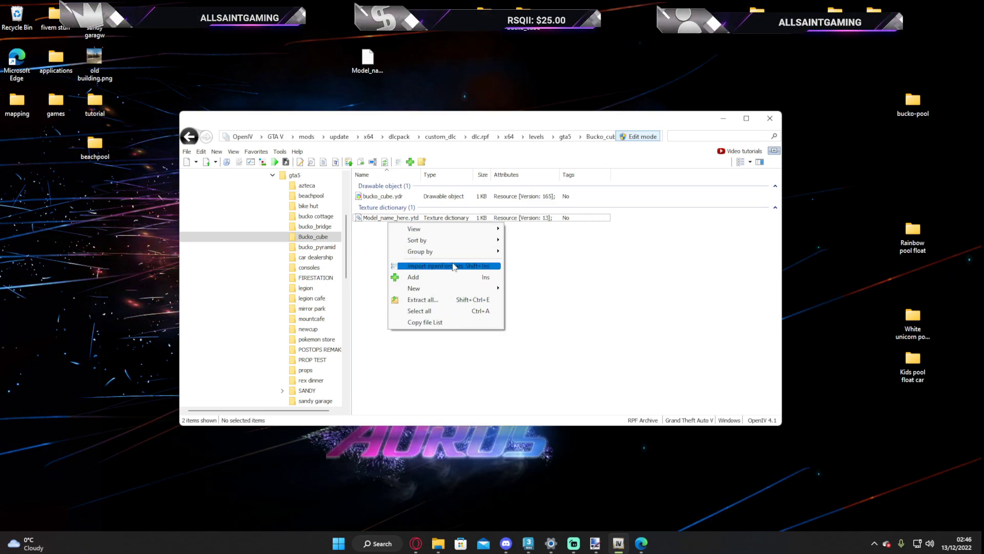
pyautogui.rightClick(377, 217)
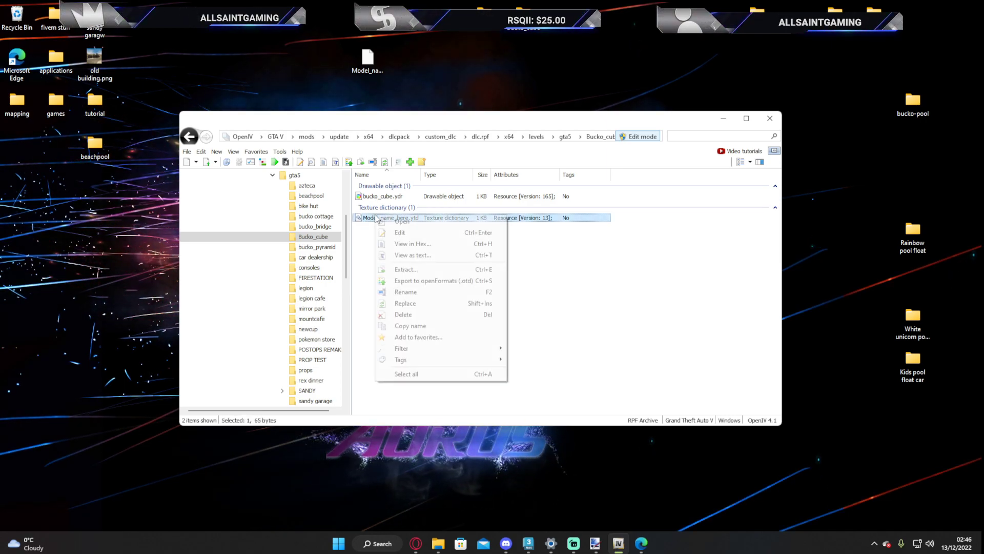
pyautogui.click(412, 293)
pyautogui.press('Return')
pyautogui.click(448, 267)
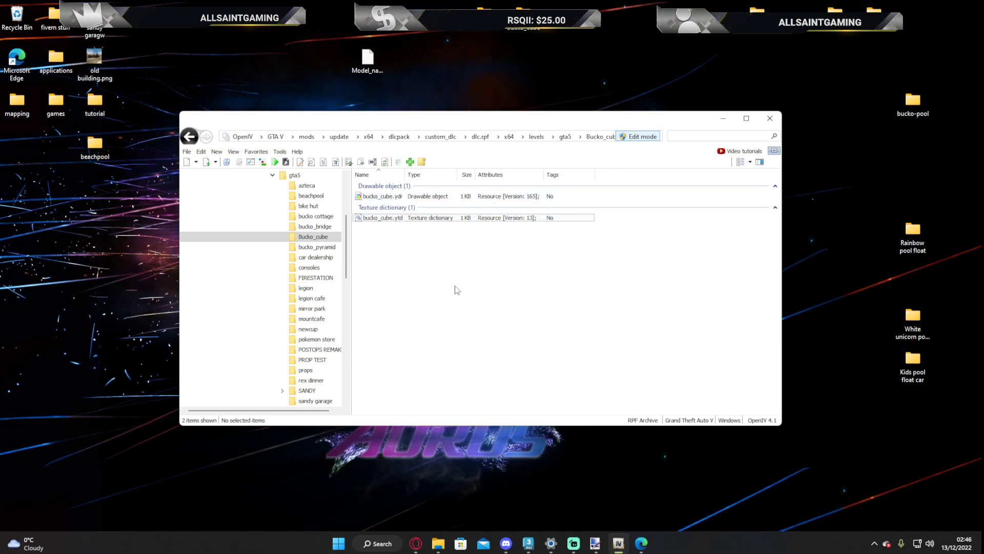
# - Switch to 3ds Max, export the bucko_cube archetype to the desktop as bucko_cube.ytyp.xml, and import that file into OpenIV's Bucko_cube folder
pyautogui.moveTo(648, 551)
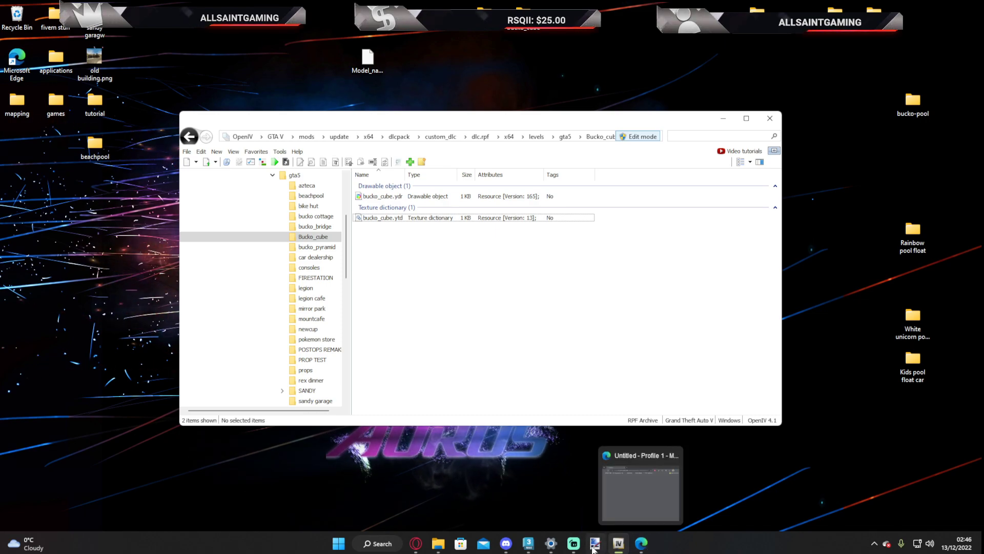
pyautogui.moveTo(579, 548)
pyautogui.click(529, 544)
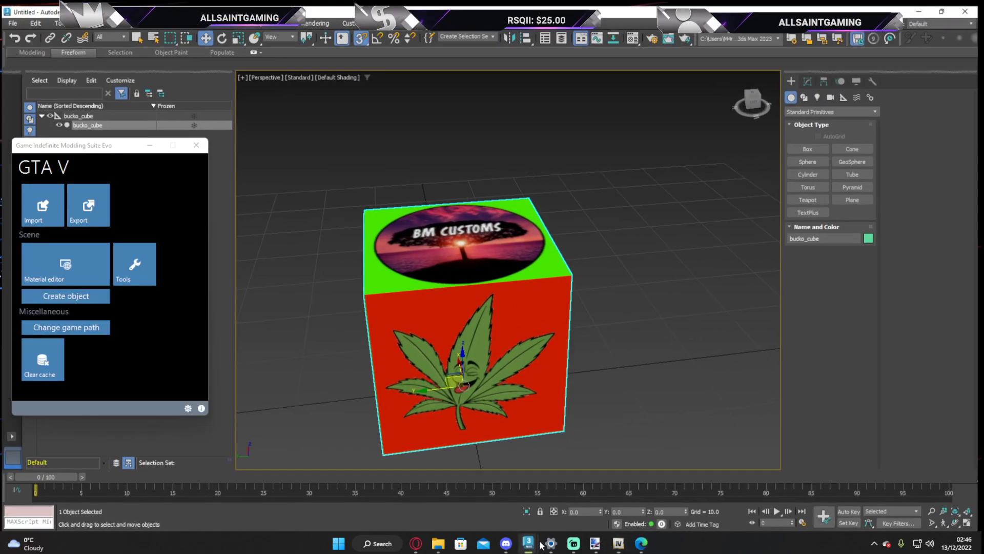
pyautogui.moveTo(759, 110); pyautogui.dragTo(803, 99)
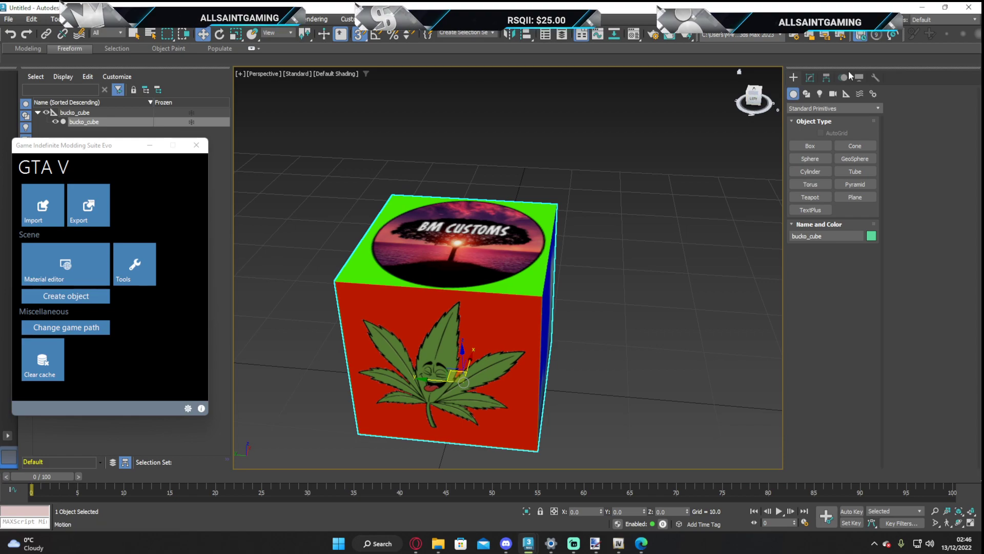
pyautogui.click(876, 77)
pyautogui.click(929, 169)
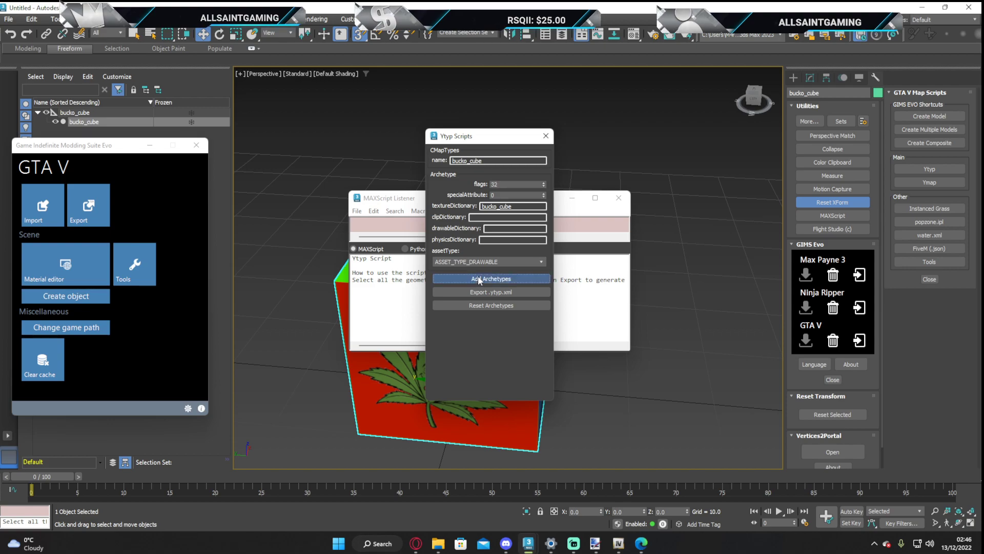
pyautogui.click(480, 292)
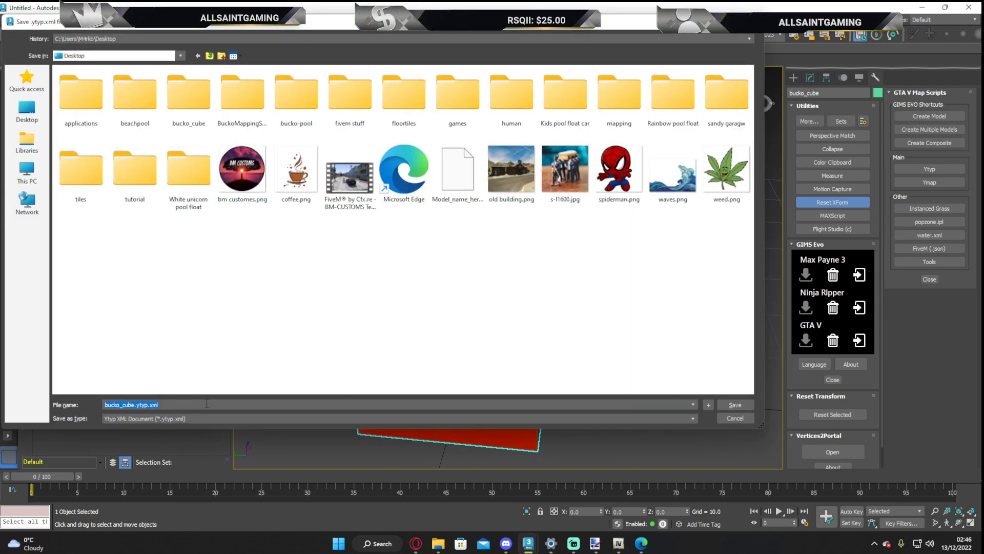
pyautogui.click(733, 404)
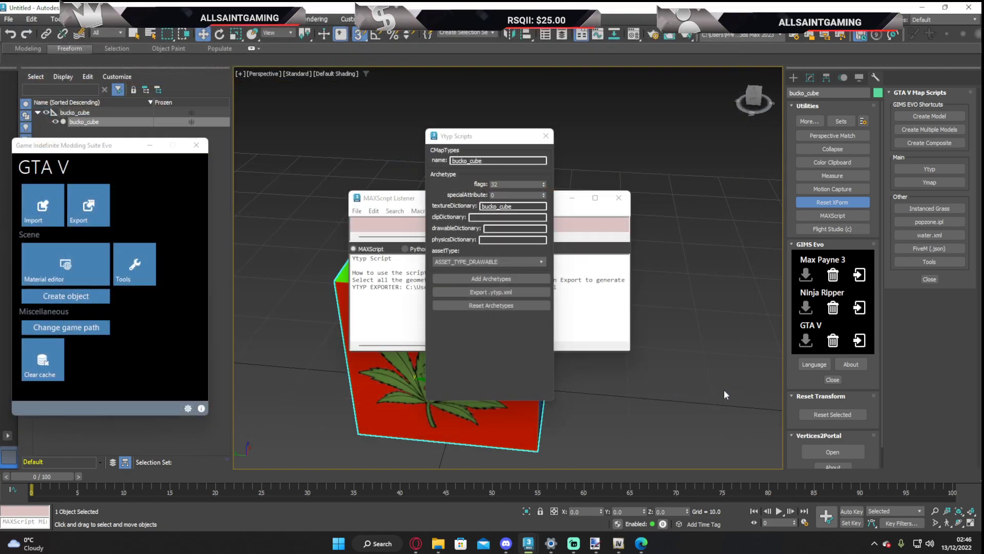
pyautogui.click(921, 7)
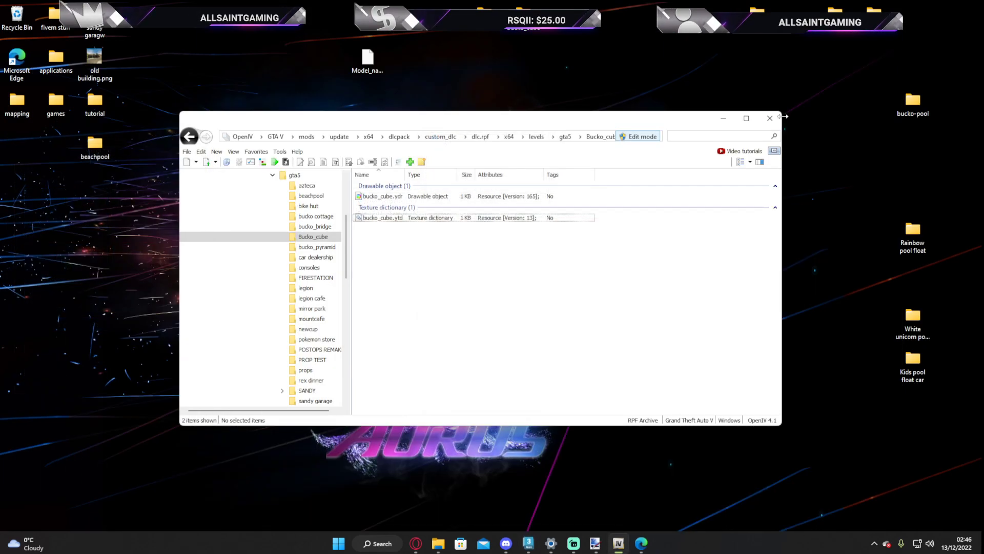
pyautogui.moveTo(17, 147); pyautogui.dragTo(451, 266)
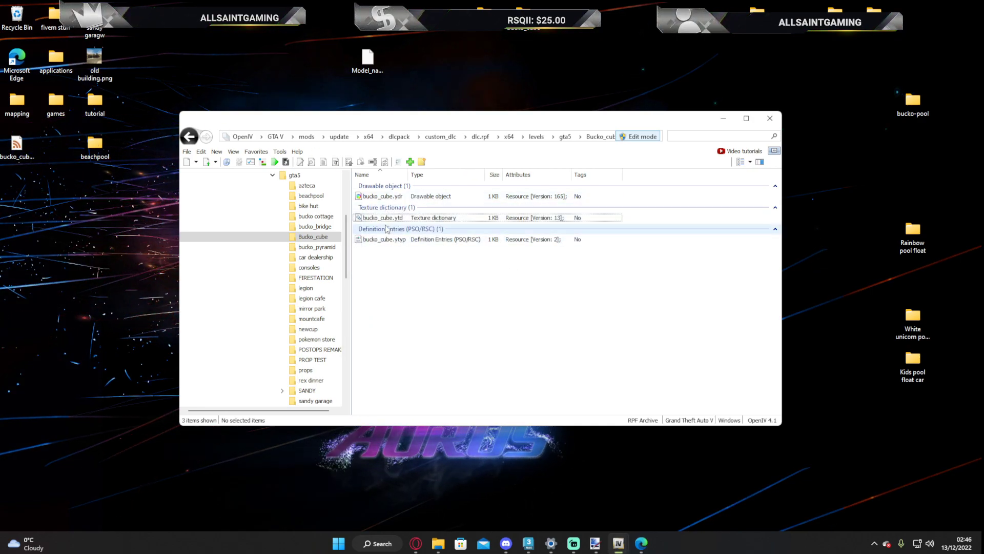
# - Import bucko_template.png from the desktop's bucko_cube folder into bucko_cube.ytd with generated MipMap levels and automatic format, and save the dictionary
pyautogui.doubleClick(384, 218)
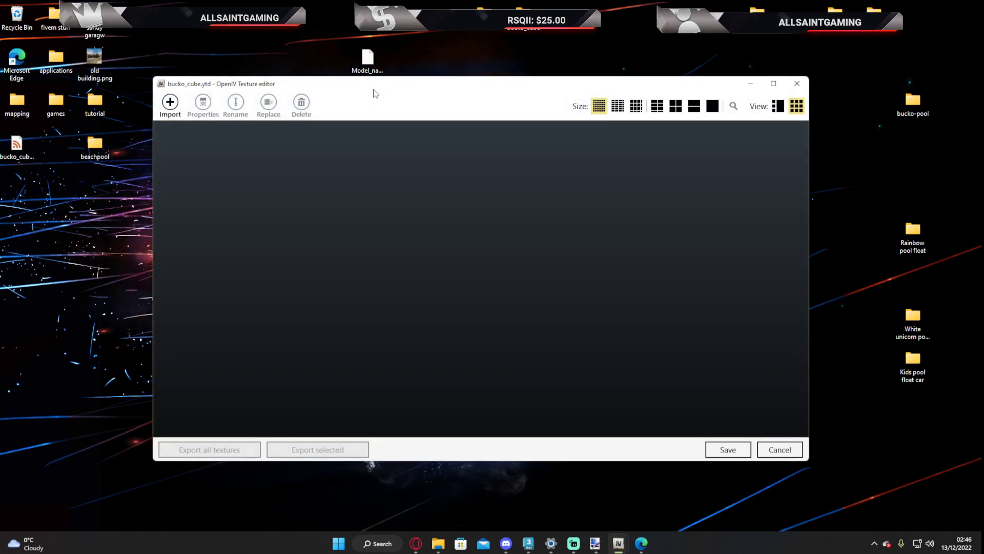
pyautogui.doubleClick(525, 10)
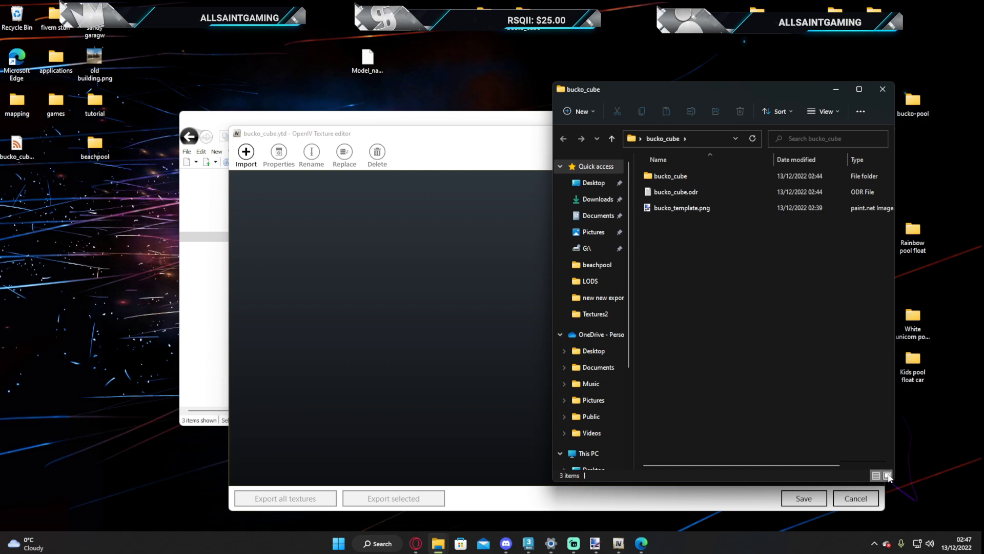
pyautogui.click(887, 475)
pyautogui.moveTo(794, 187); pyautogui.dragTo(480, 278)
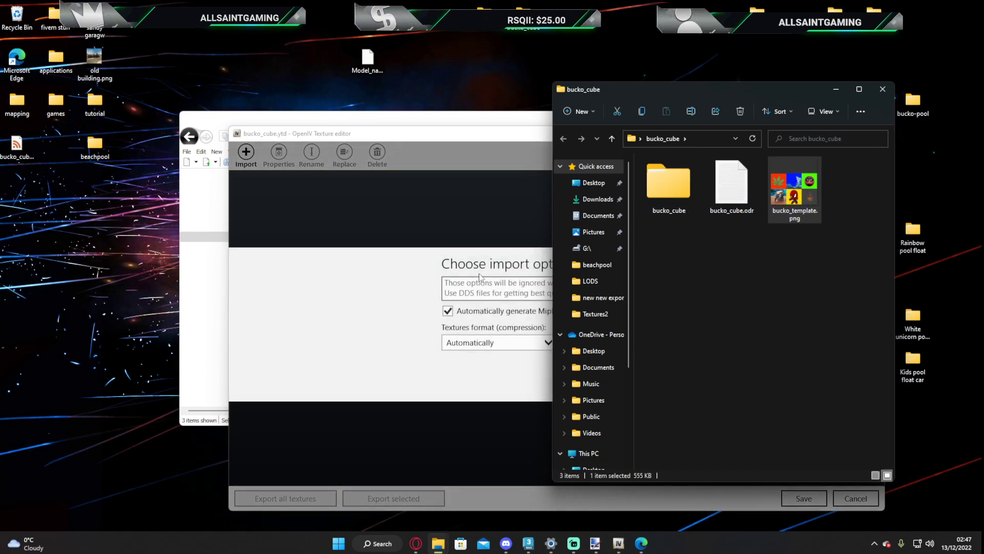
pyautogui.click(453, 269)
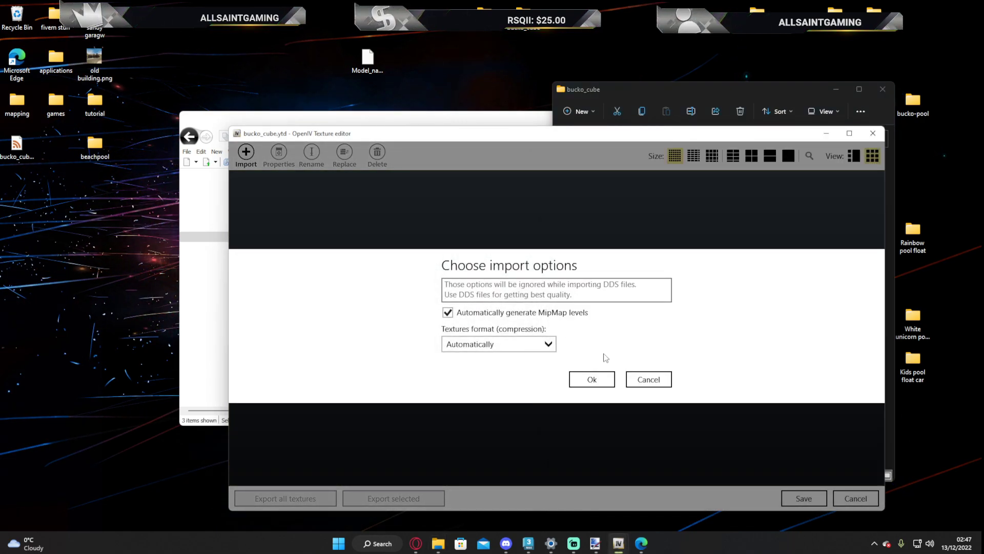
pyautogui.click(594, 381)
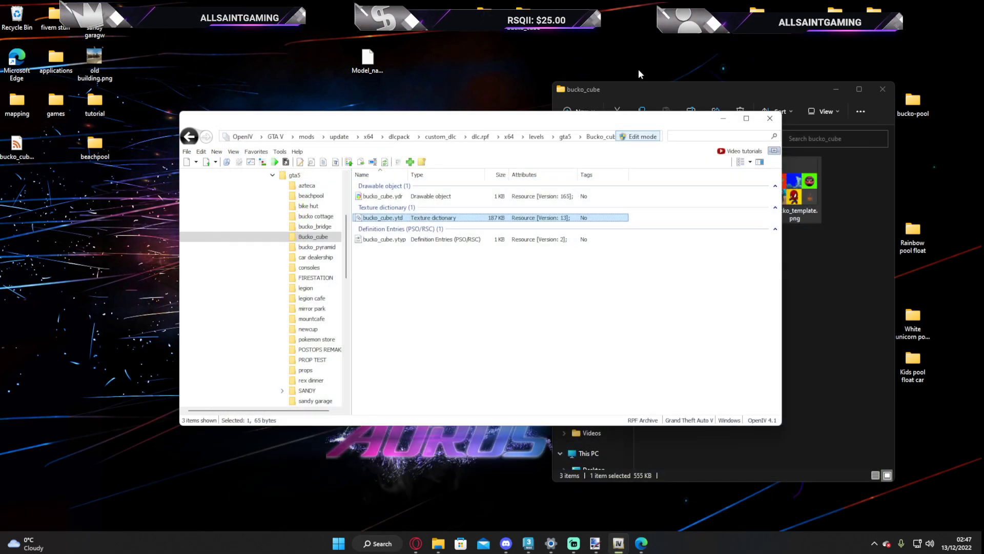
# - Inspect the textured bucko_cube.ydr in the model viewer from another angle, check its linked texture dictionary, and close OpenIV
pyautogui.doubleClick(381, 197)
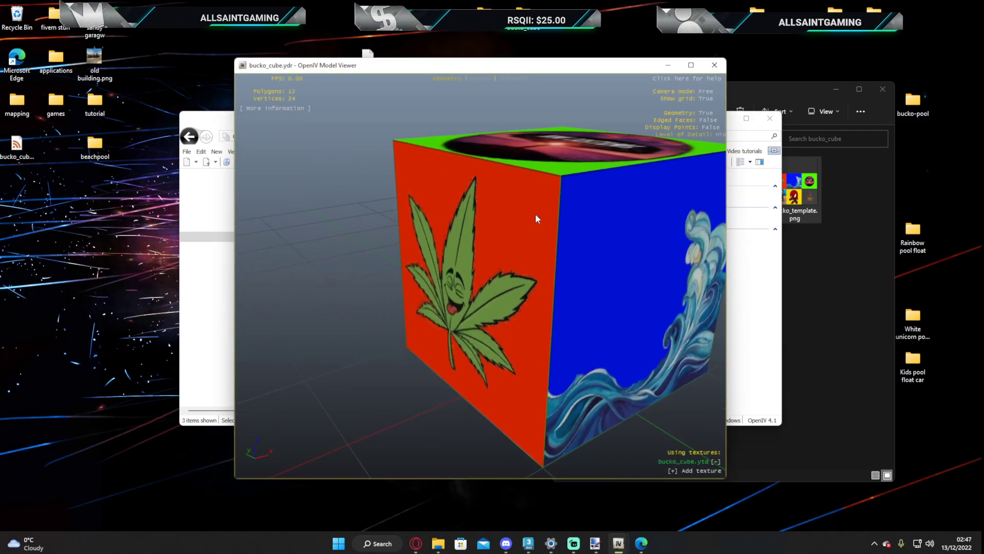
pyautogui.moveTo(535, 215); pyautogui.dragTo(680, 302)
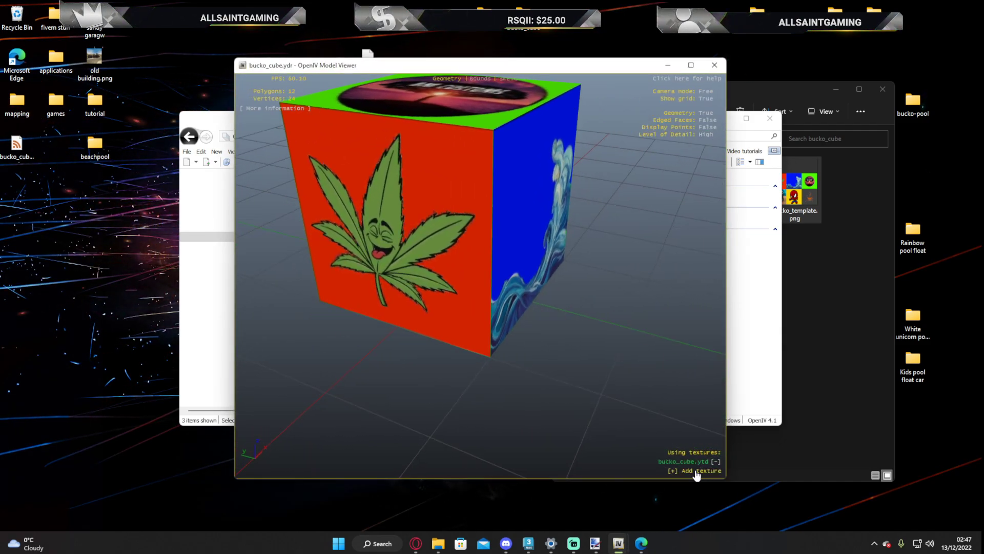
pyautogui.click(687, 463)
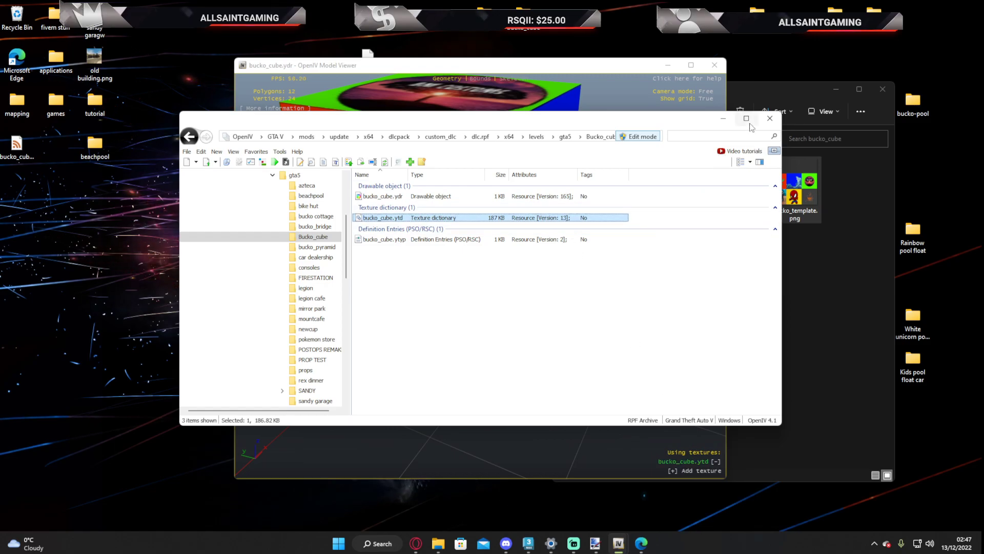
pyautogui.click(770, 119)
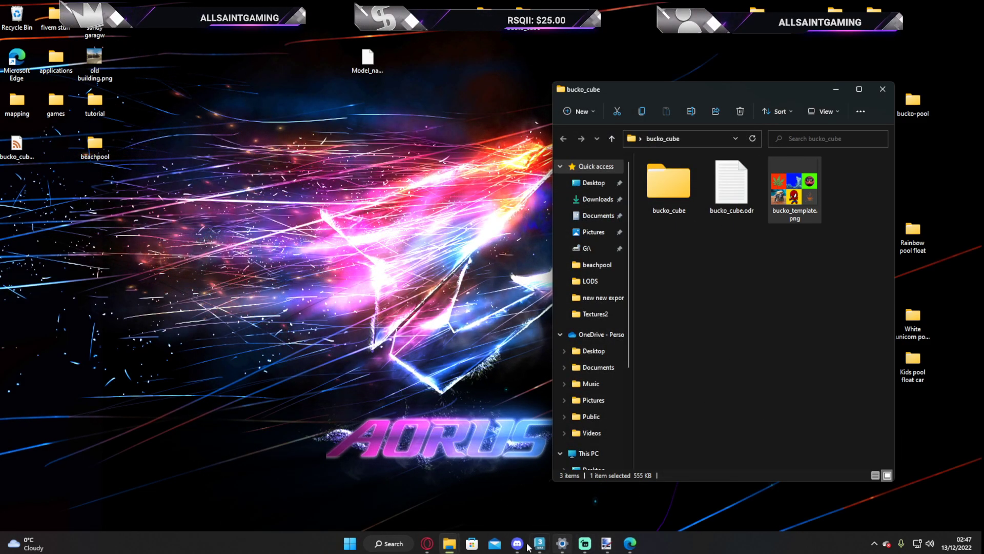
# - Relaunch OpenIV for the Windows version of Grand Theft Auto V
pyautogui.click(380, 543)
pyautogui.write('open')
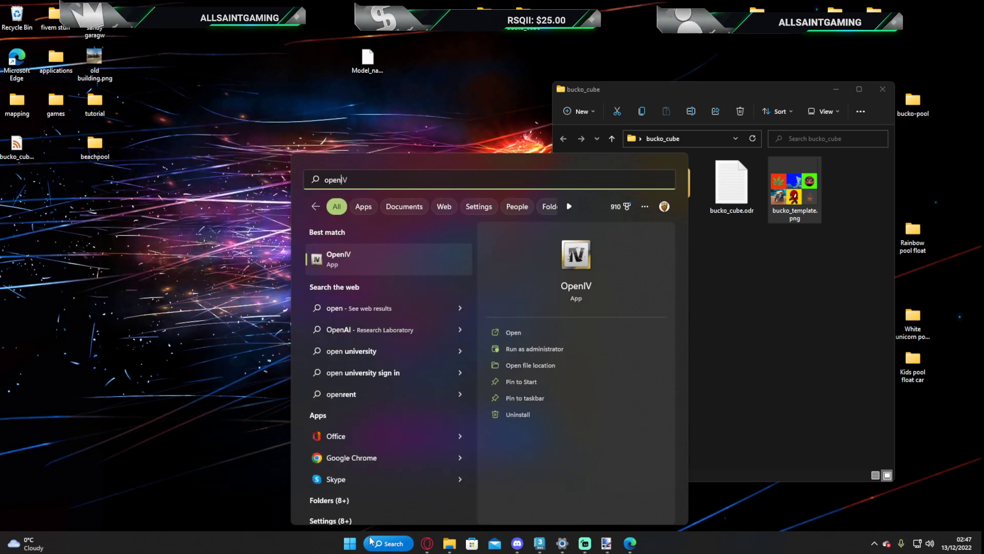
pyautogui.write('ic')
pyautogui.press('BackSpace')
pyautogui.write('v')
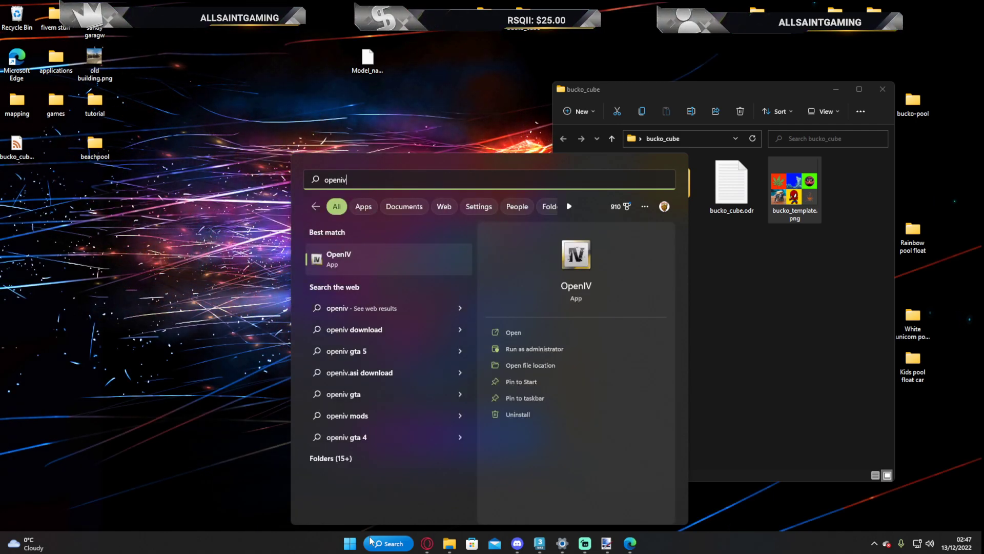
pyautogui.press('Return')
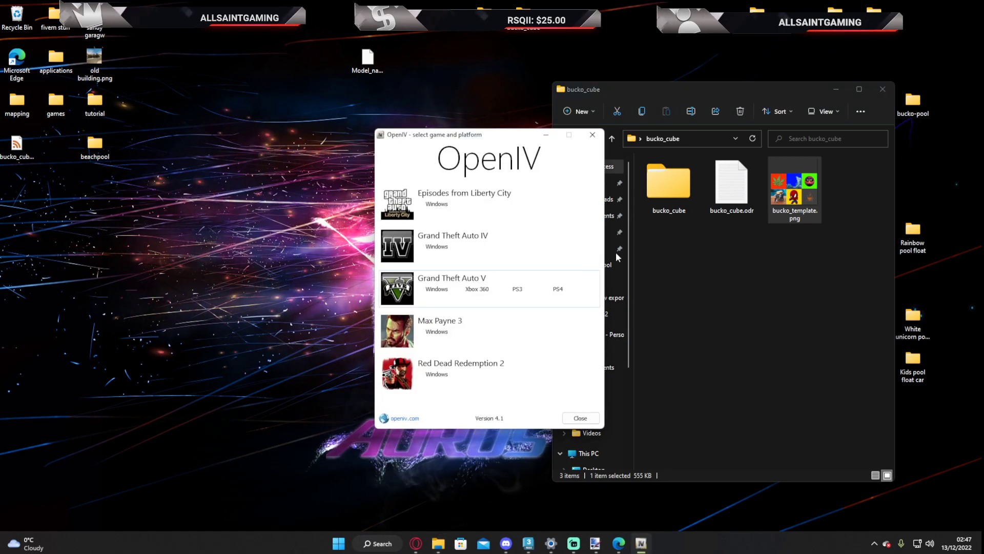
pyautogui.click(464, 289)
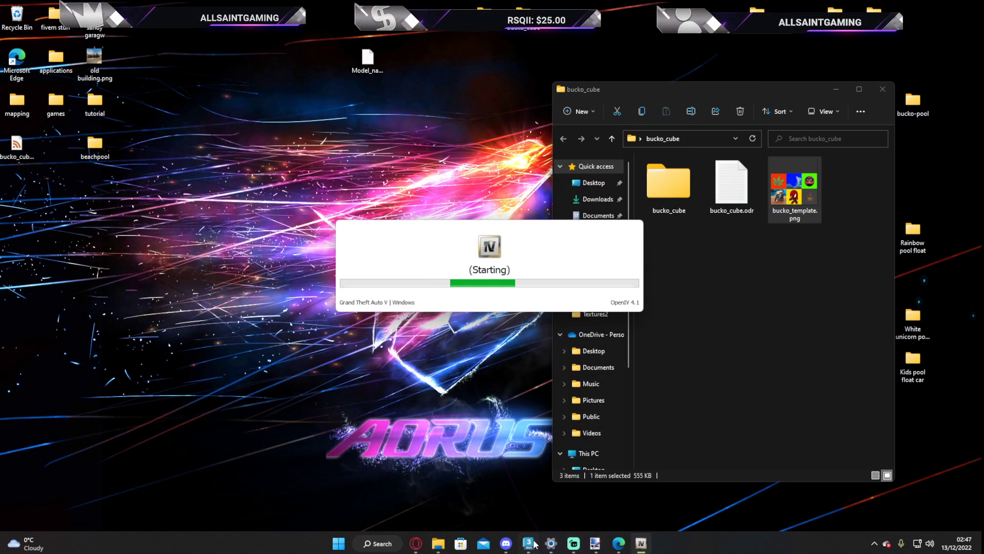
# - Go to the favourite gta5 levels folder inside custom_dlc and open its Bucko_cube folder
pyautogui.moveTo(533, 543)
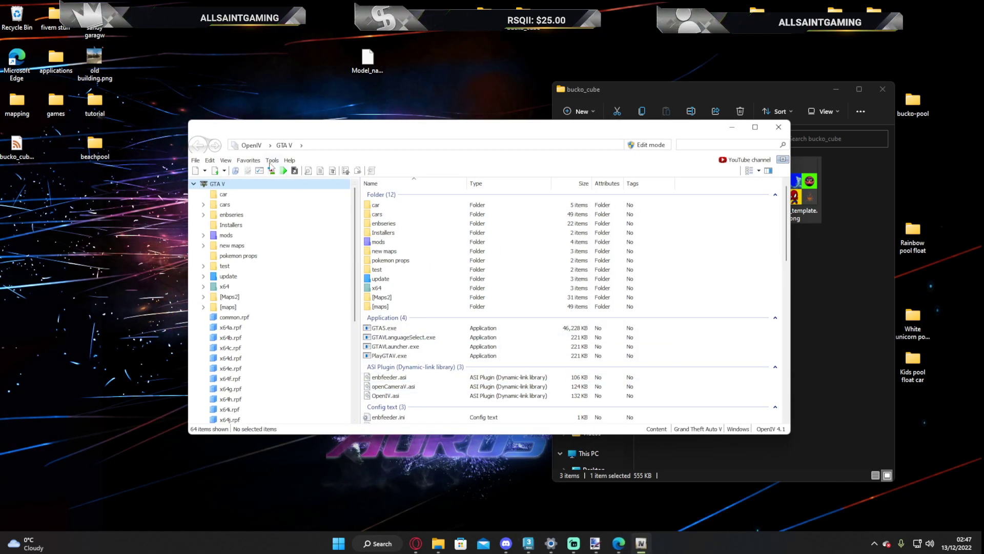
pyautogui.click(249, 160)
pyautogui.click(277, 207)
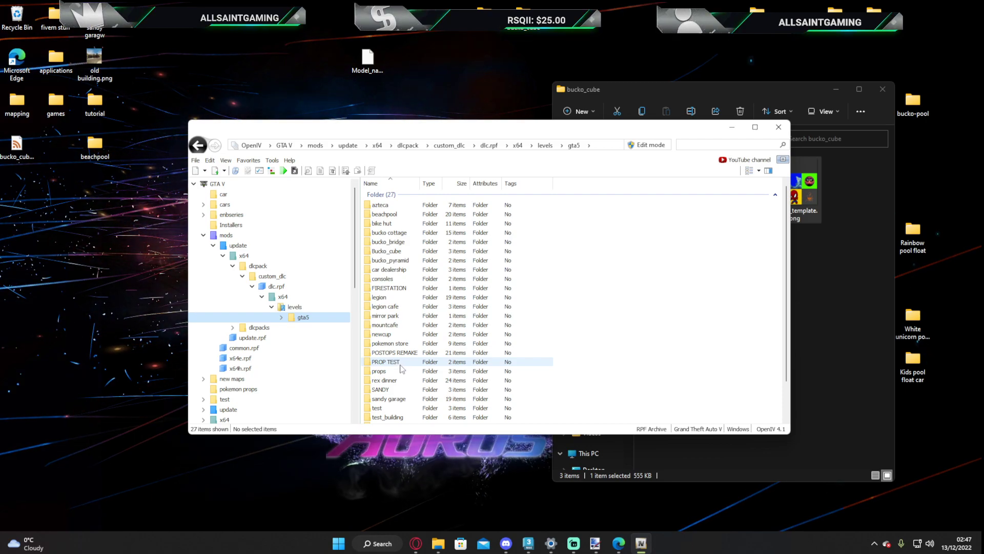
pyautogui.doubleClick(385, 251)
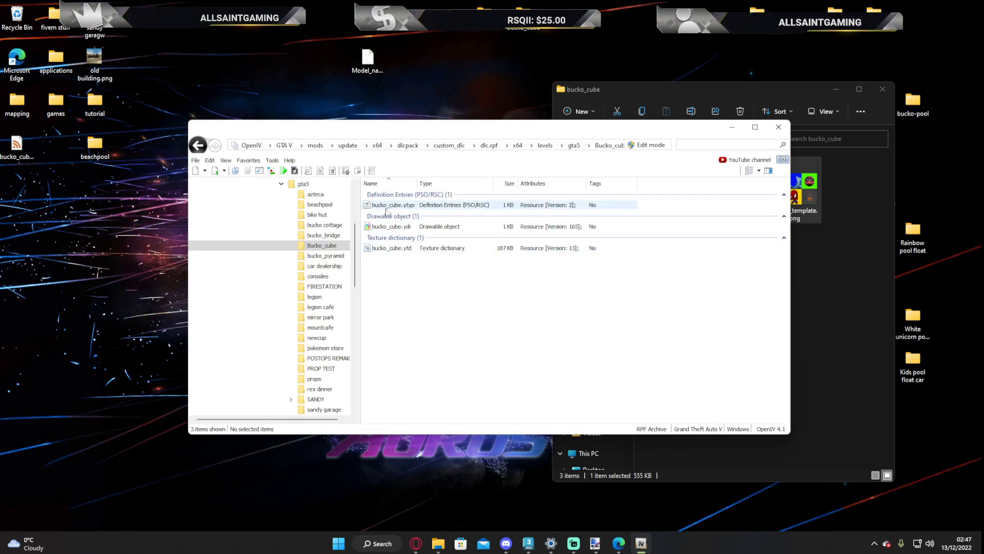
# - Preview bucko_cube.ydr with bucko_cube.ytd detached and re-attached, and examine the textures inside that dictionary
pyautogui.click(393, 224)
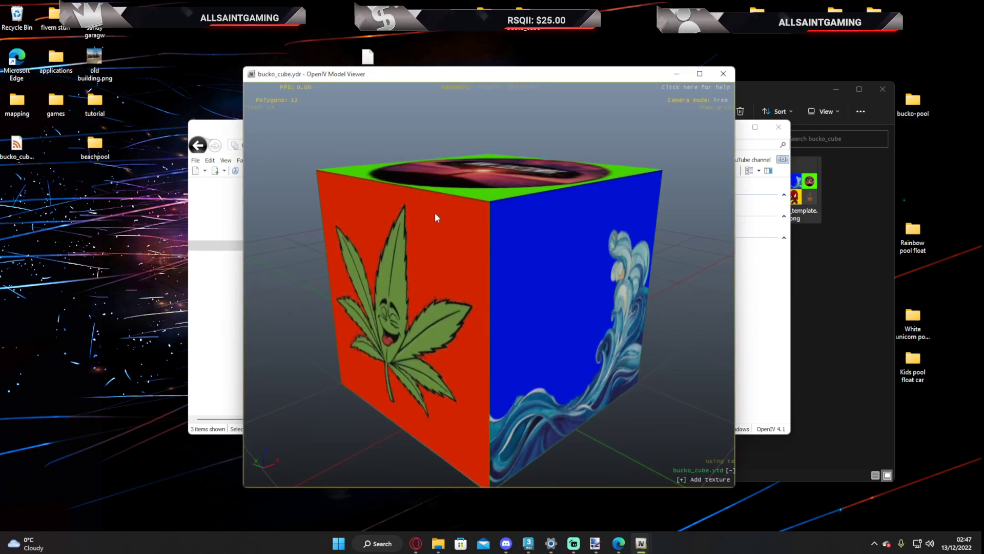
pyautogui.click(725, 470)
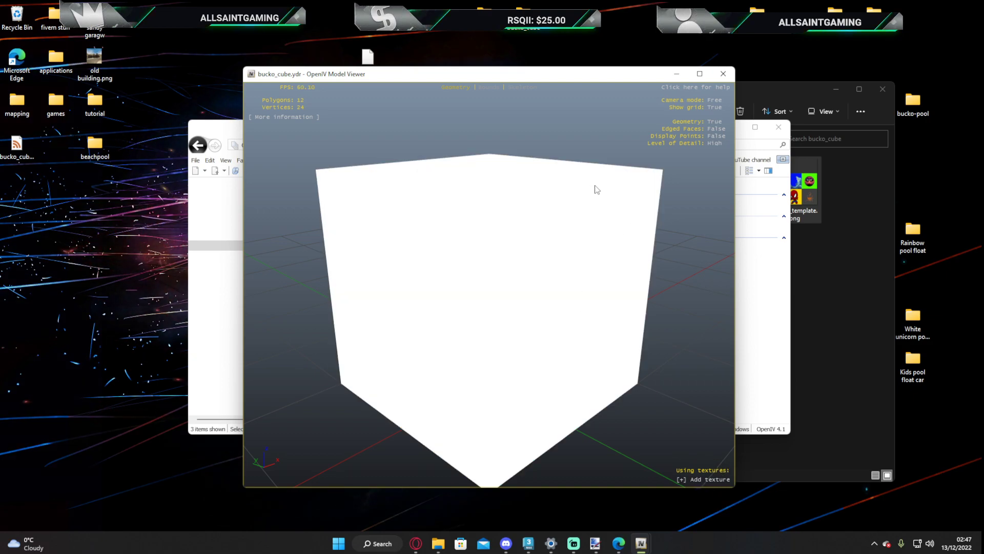
pyautogui.click(682, 481)
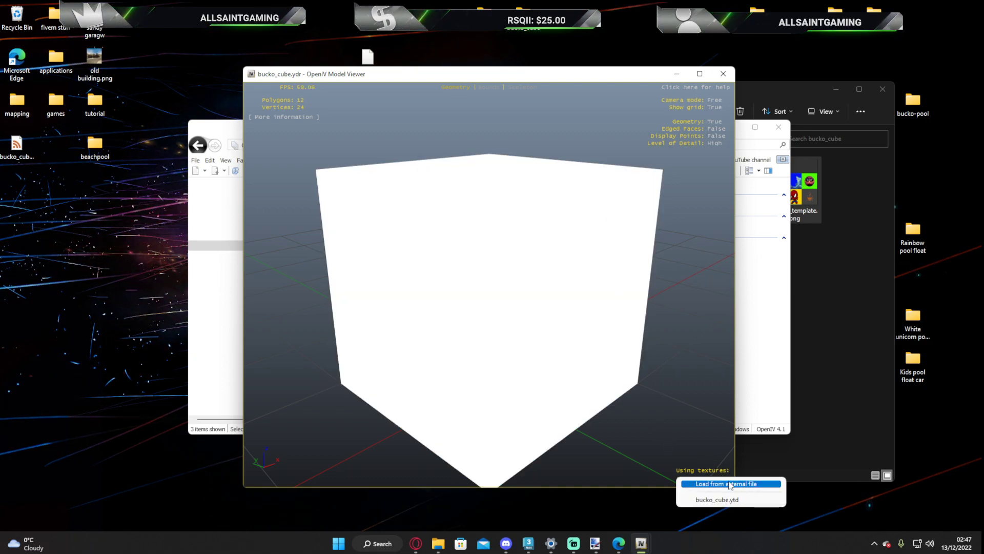
pyautogui.click(706, 500)
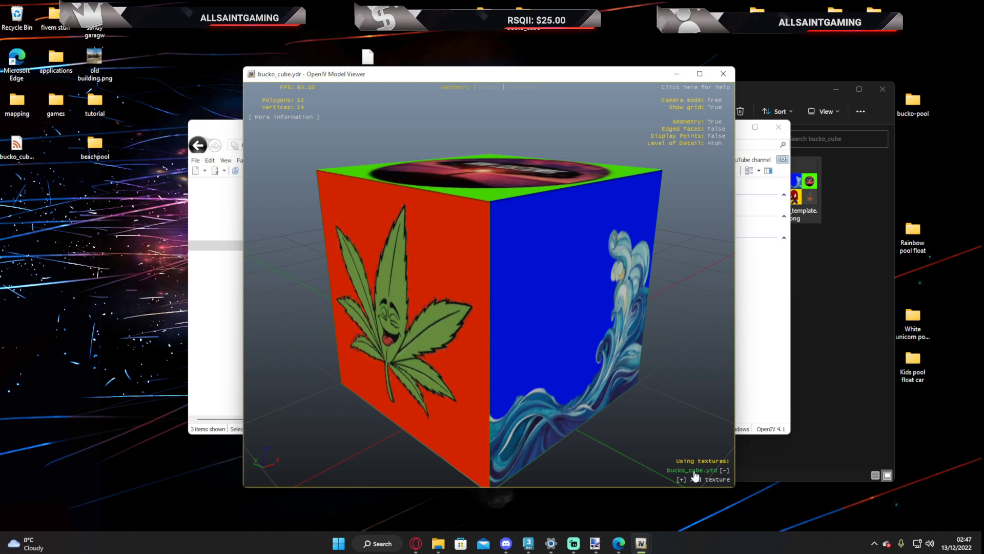
pyautogui.click(693, 472)
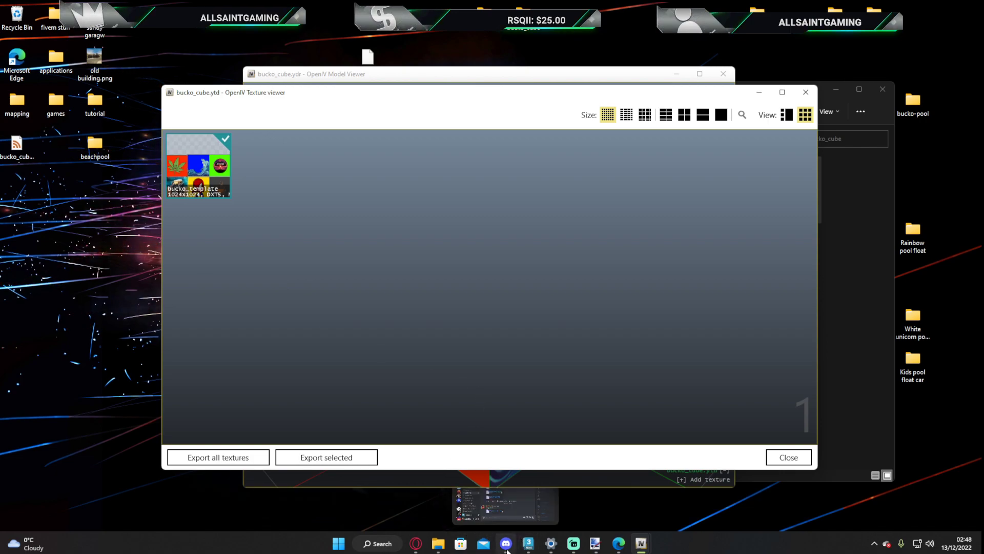
# - Switch to 3ds Max, close the Ytyp Scripts dialog, and select the cube's leaf side at the Editable Mesh's Polygon level
pyautogui.click(529, 543)
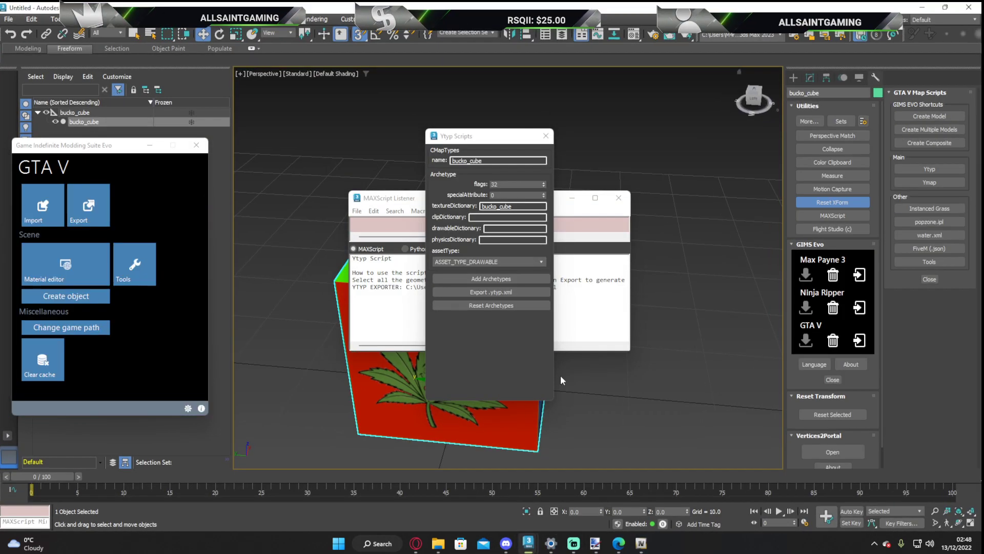
pyautogui.click(545, 135)
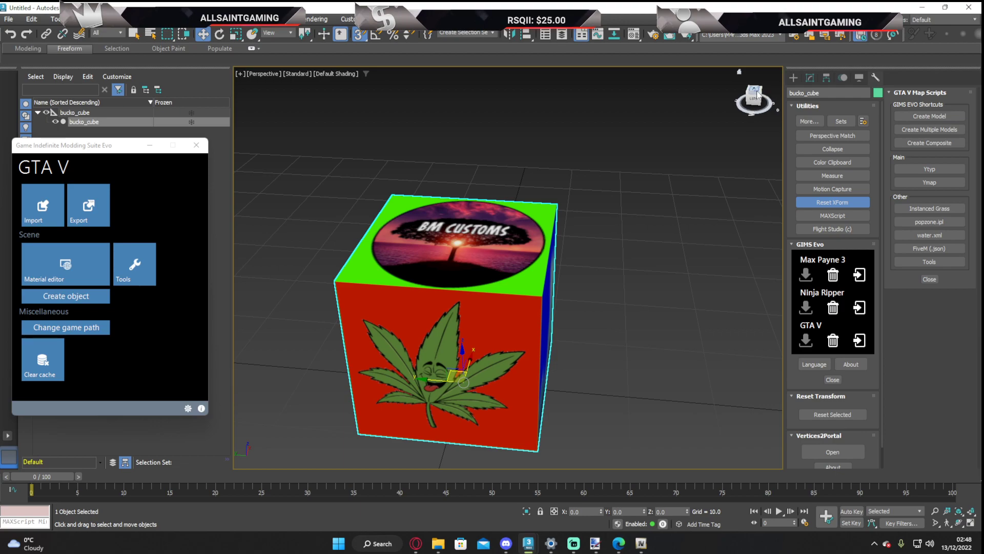
pyautogui.moveTo(759, 95); pyautogui.dragTo(795, 94)
pyautogui.click(811, 78)
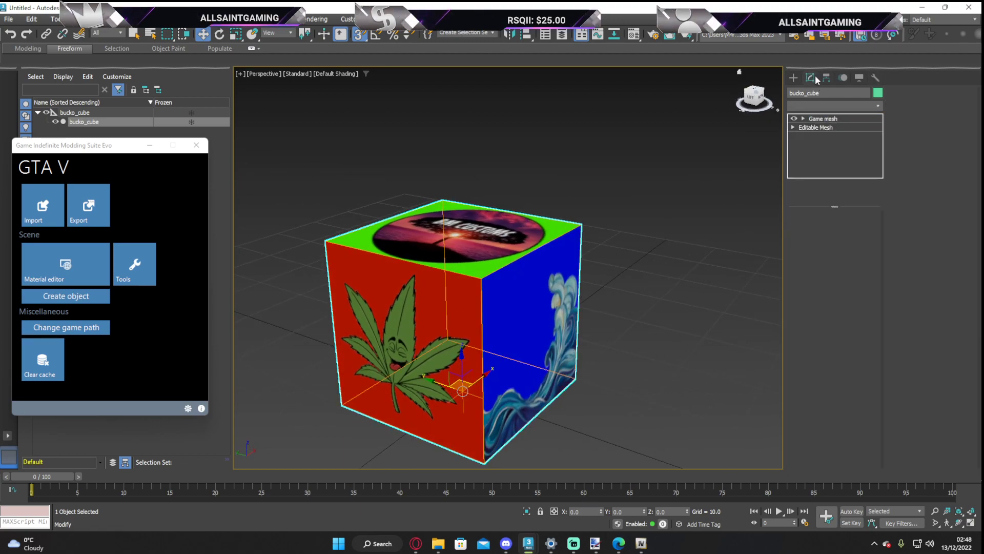
pyautogui.click(793, 127)
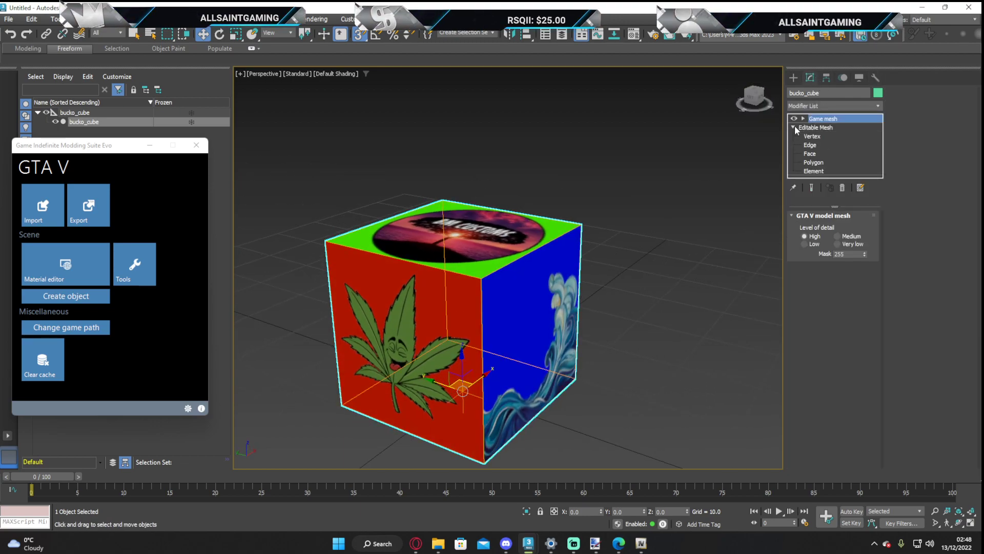
pyautogui.click(808, 163)
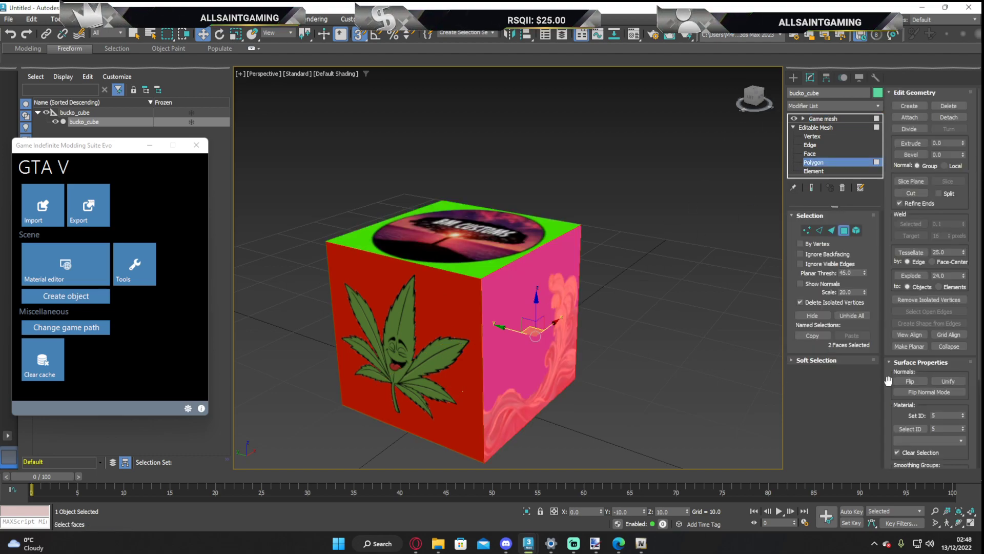
pyautogui.click(496, 239)
pyautogui.click(451, 341)
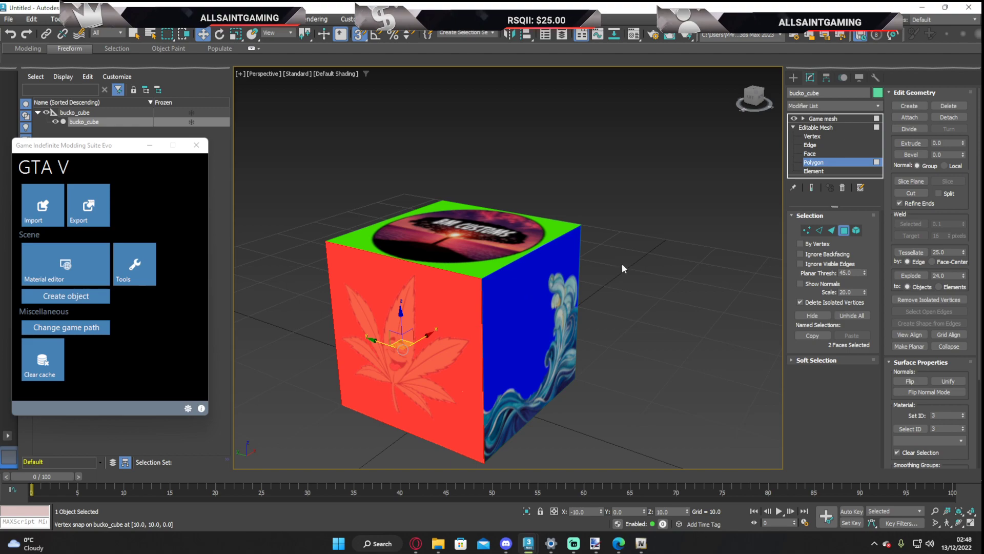
# - Select the cube's Spider-Man side, underside and coffee-cup side one after another to check each polygon's material ID
pyautogui.click(752, 96)
pyautogui.click(499, 342)
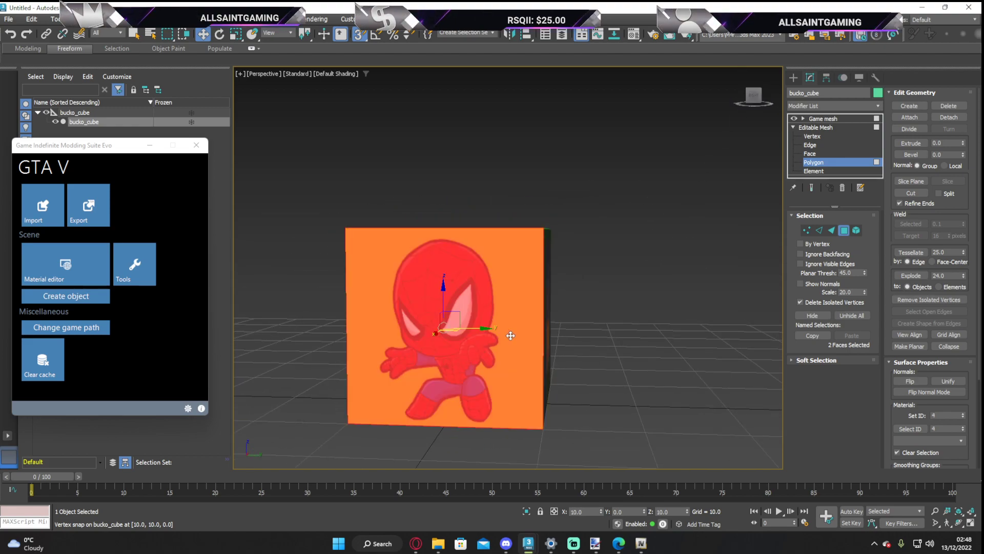
pyautogui.keyDown('alt'); pyautogui.moveTo(639, 262); pyautogui.dragTo(619, 303, button='middle'); pyautogui.keyUp('alt')
pyautogui.click(450, 429)
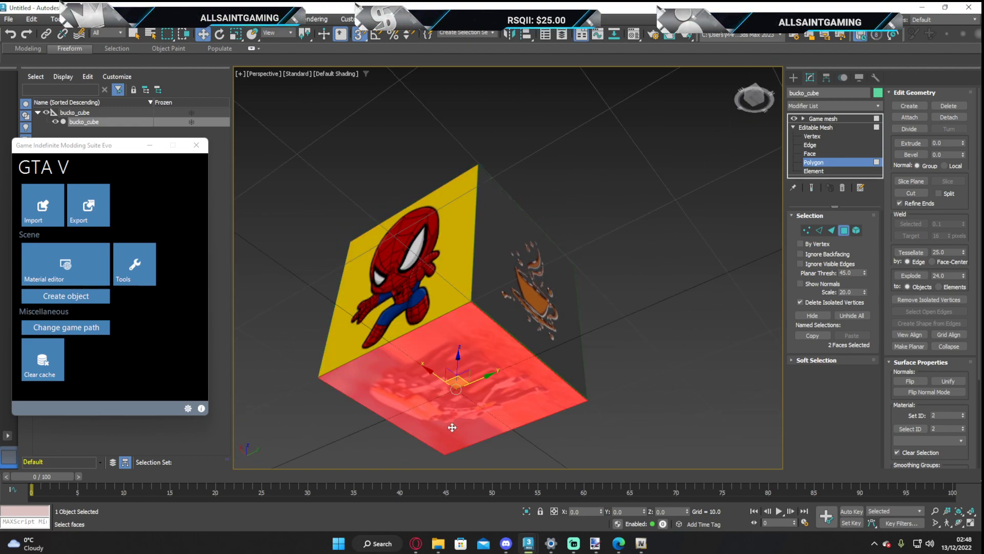
pyautogui.click(557, 293)
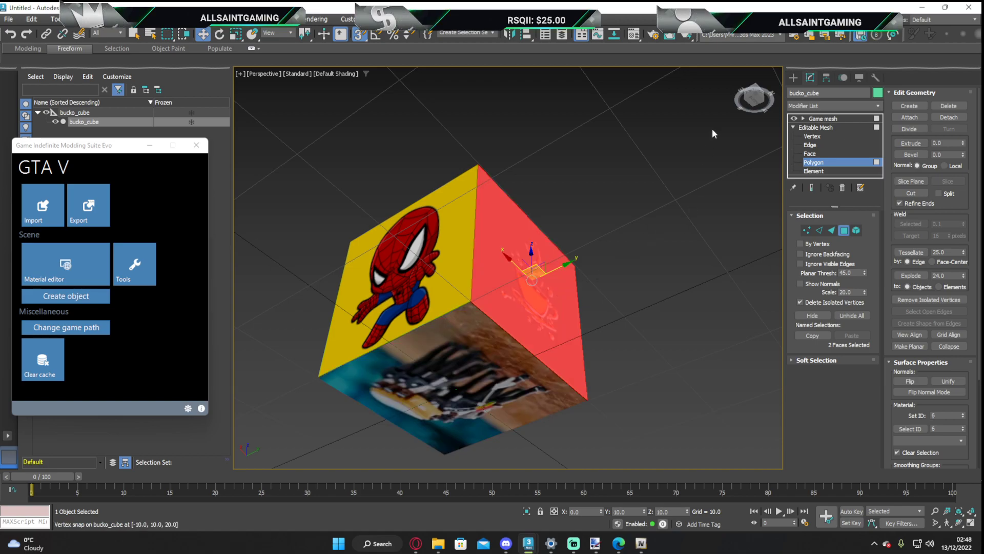
# - Examine the textures on the cube's coffee-cup side, leaf side and BM Customs top, including the edges between them up close
pyautogui.moveTo(750, 94); pyautogui.dragTo(692, 111)
pyautogui.moveTo(589, 279); pyautogui.dragTo(724, 249, button='middle')
pyautogui.moveTo(756, 100)
pyautogui.mouseDown()
pyautogui.moveTo(800, 103)
pyautogui.moveTo(755, 102)
pyautogui.mouseUp()
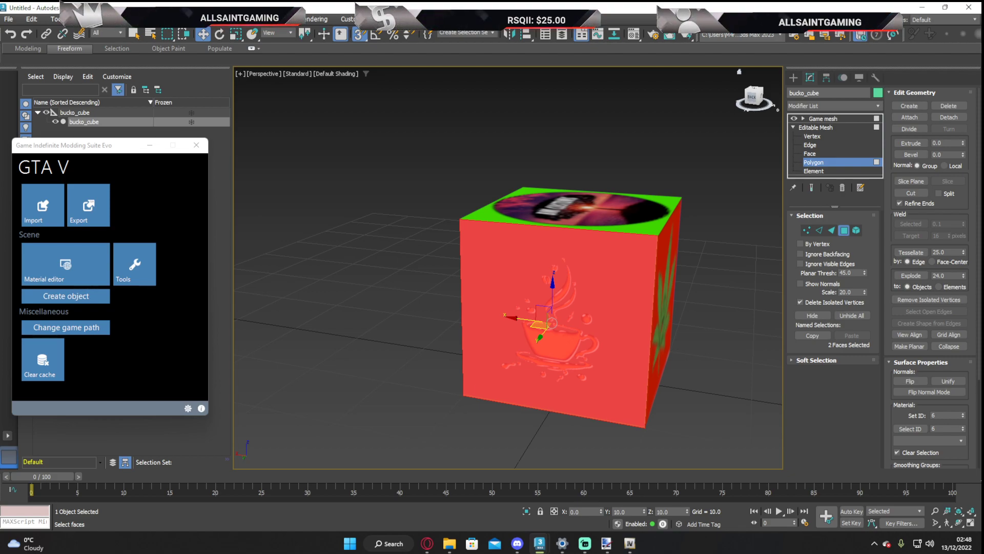
pyautogui.moveTo(673, 204); pyautogui.dragTo(689, 226, button='middle')
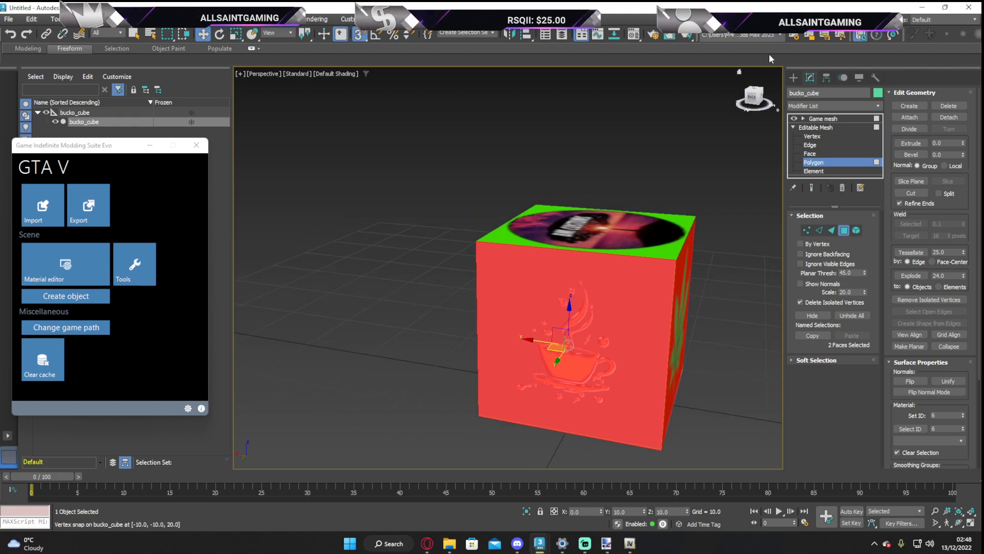
pyautogui.moveTo(750, 108); pyautogui.dragTo(579, 128)
pyautogui.moveTo(624, 275); pyautogui.dragTo(564, 224, button='middle')
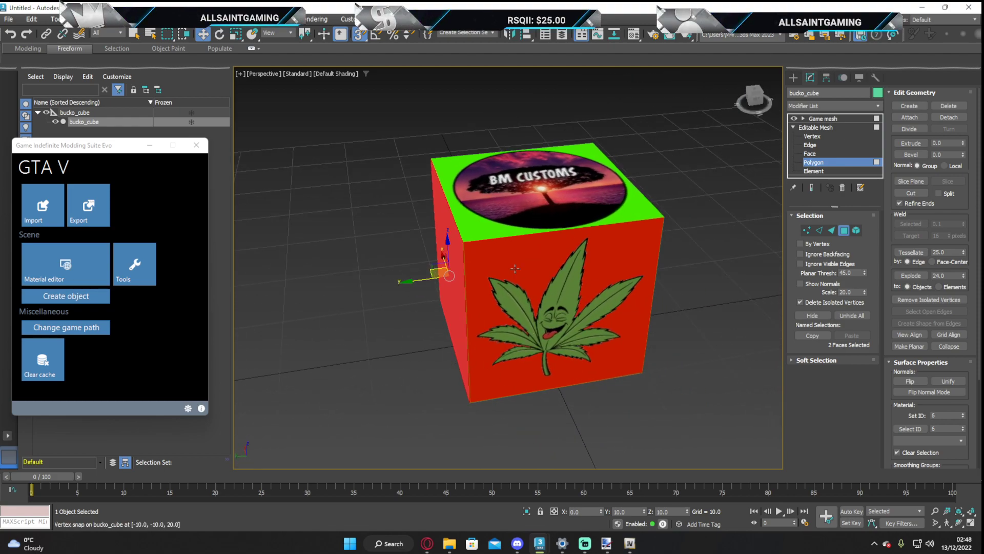
pyautogui.scroll(10, 486, 334)
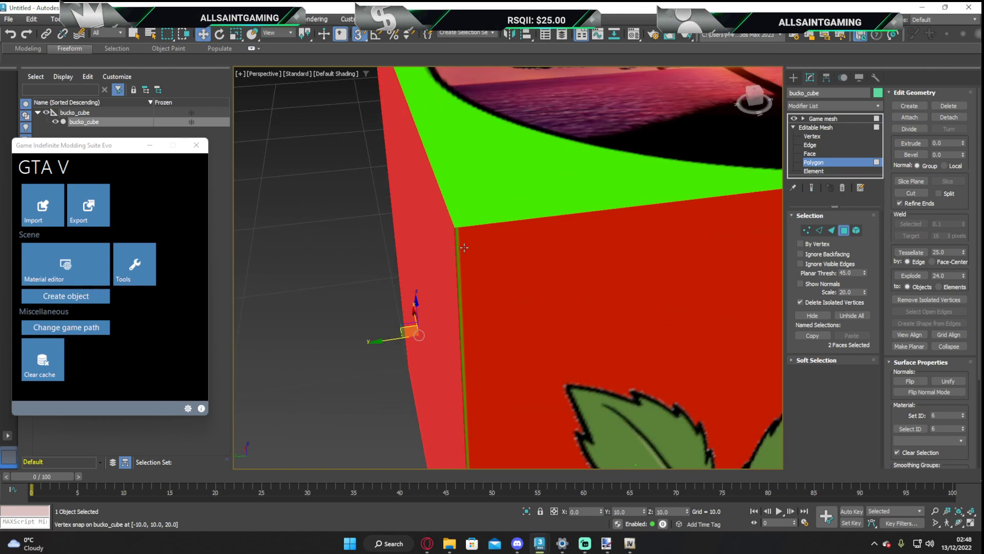
pyautogui.scroll(-8, 460, 239)
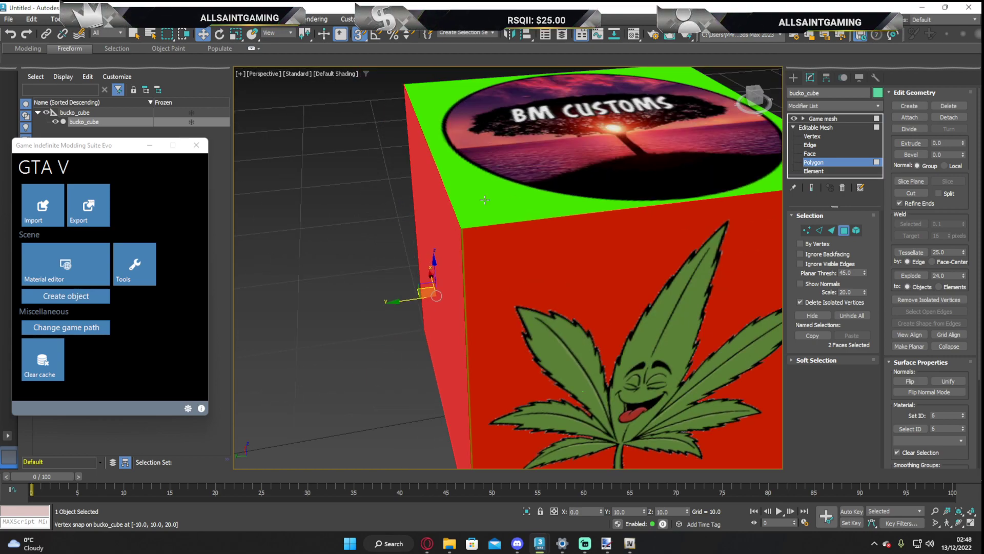
pyautogui.keyDown('alt'); pyautogui.moveTo(622, 158); pyautogui.dragTo(593, 263, button='middle'); pyautogui.keyUp('alt')
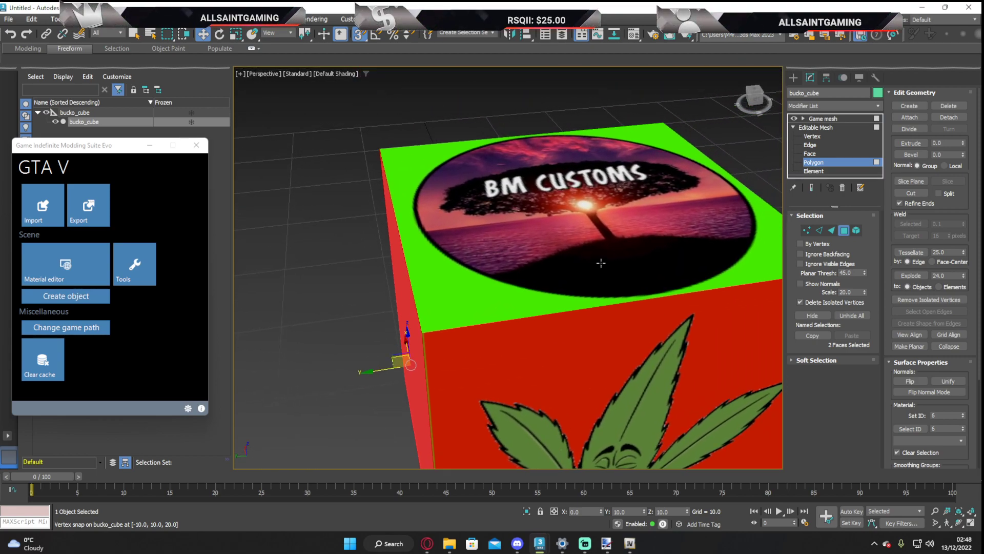
pyautogui.click(759, 84)
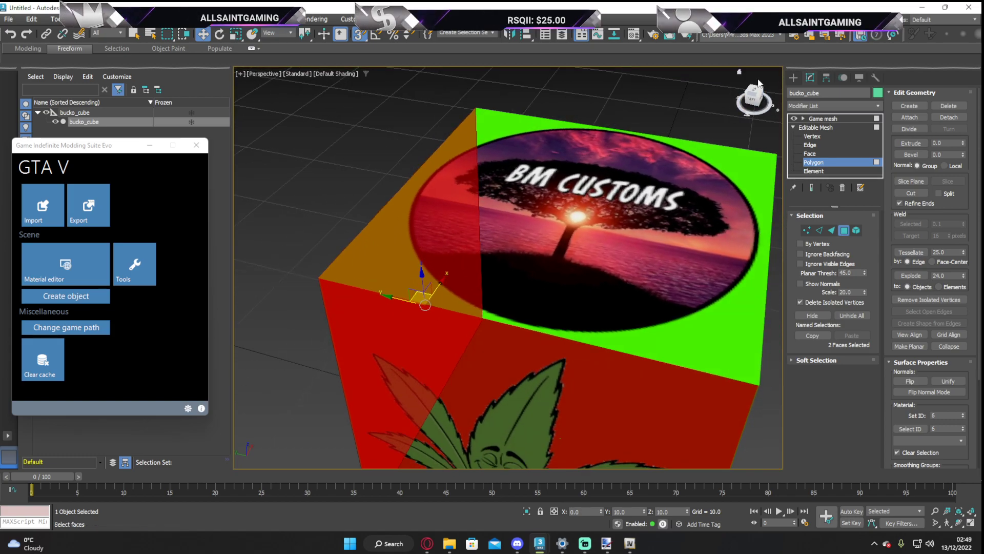
pyautogui.moveTo(754, 89); pyautogui.dragTo(728, 107)
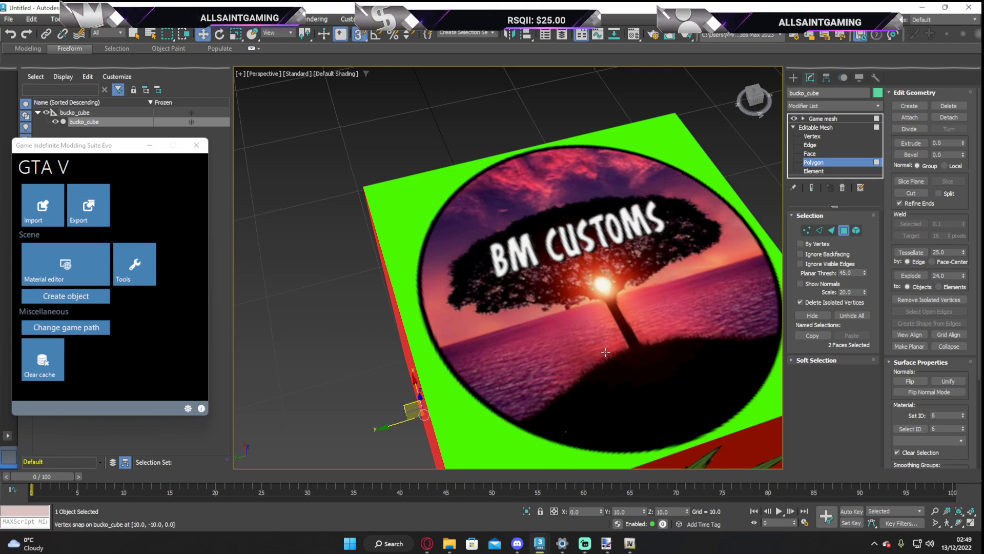
pyautogui.moveTo(587, 327); pyautogui.dragTo(504, 292, button='middle')
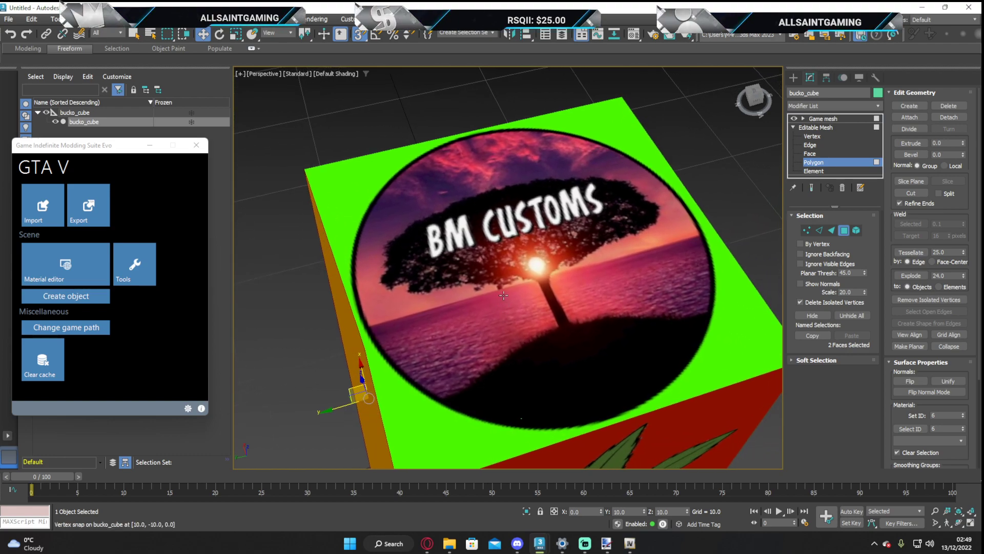